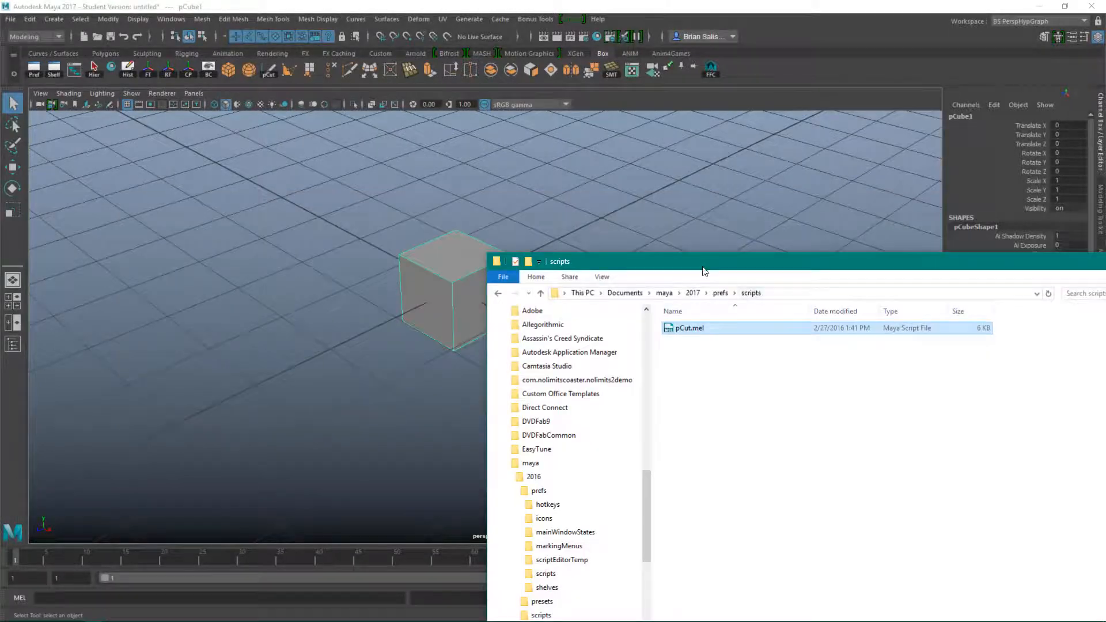
# Look up pCut.mel in the Documents/maya/2017/prefs/scripts folder and close the folder window
pyautogui.moveTo(678, 262); pyautogui.dragTo(298, 101)
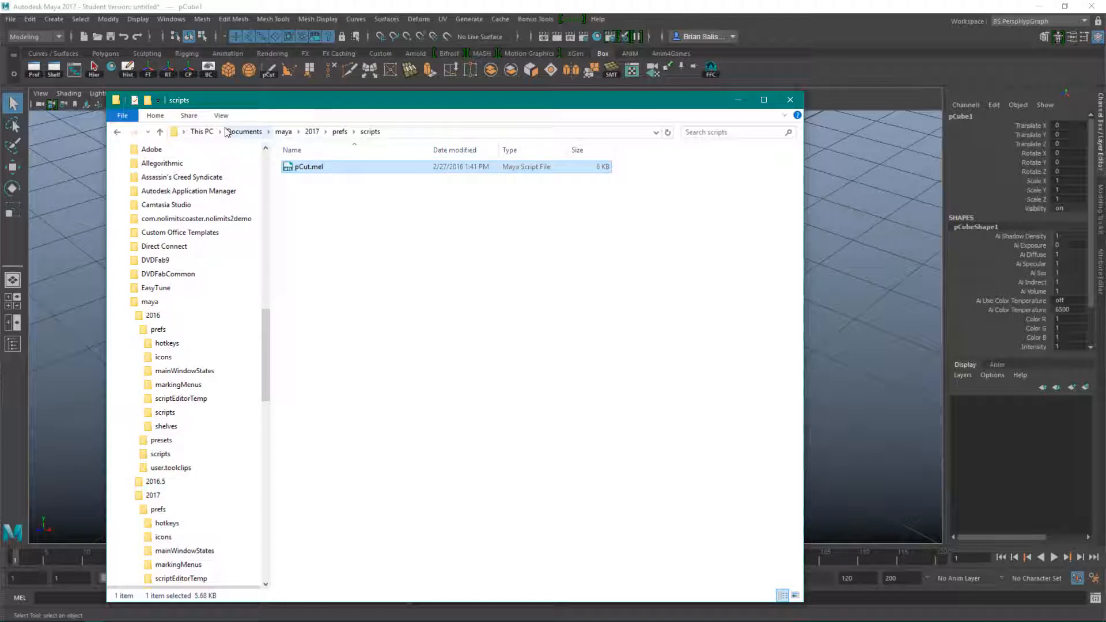
pyautogui.click(312, 133)
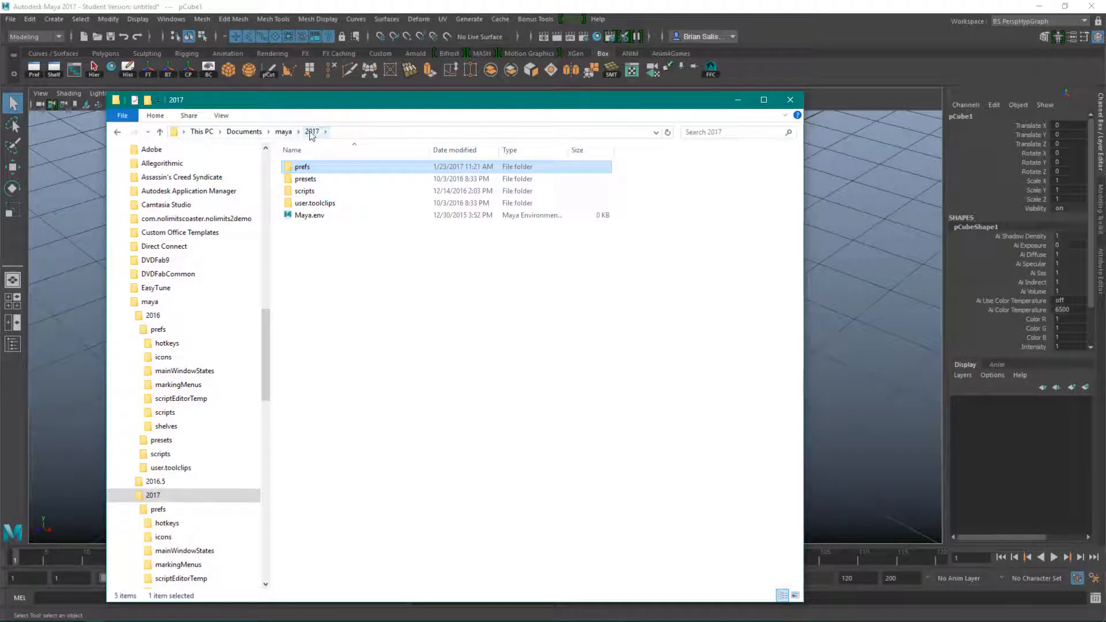
pyautogui.doubleClick(325, 171)
pyautogui.doubleClick(321, 230)
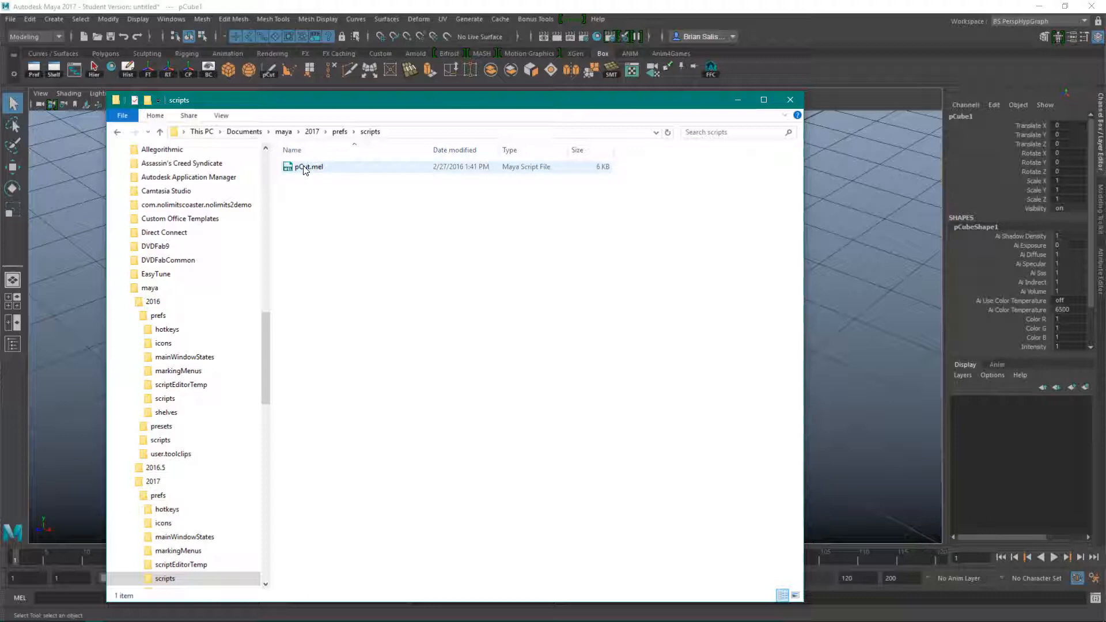
pyautogui.click(790, 100)
# Deselect the cube and open the Script Editor with its history and input both cleared
pyautogui.click(531, 214)
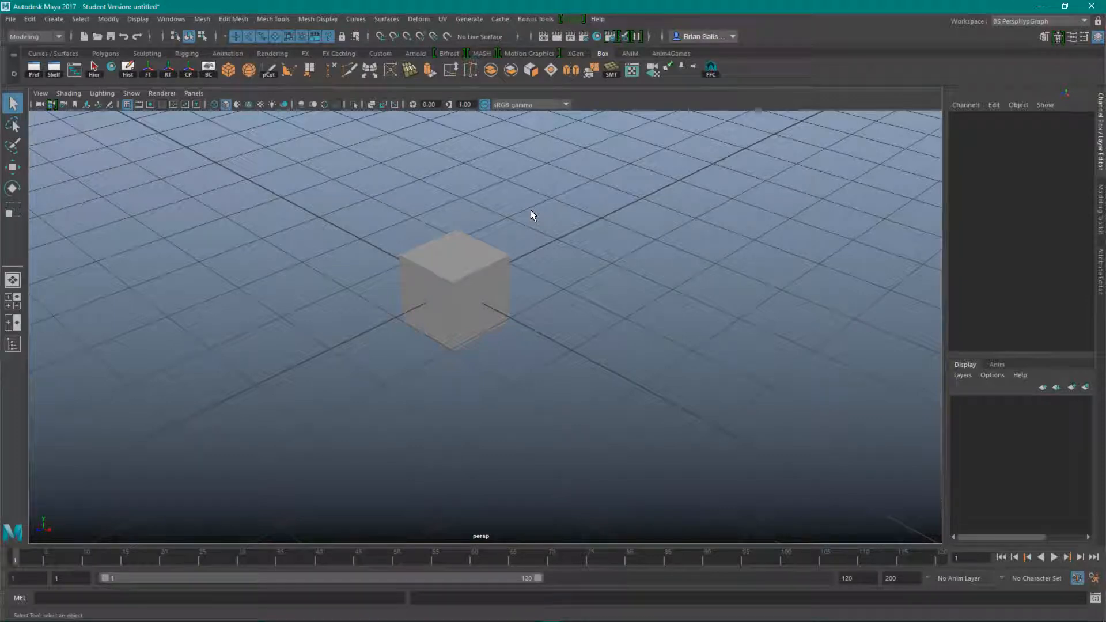
pyautogui.click(1095, 598)
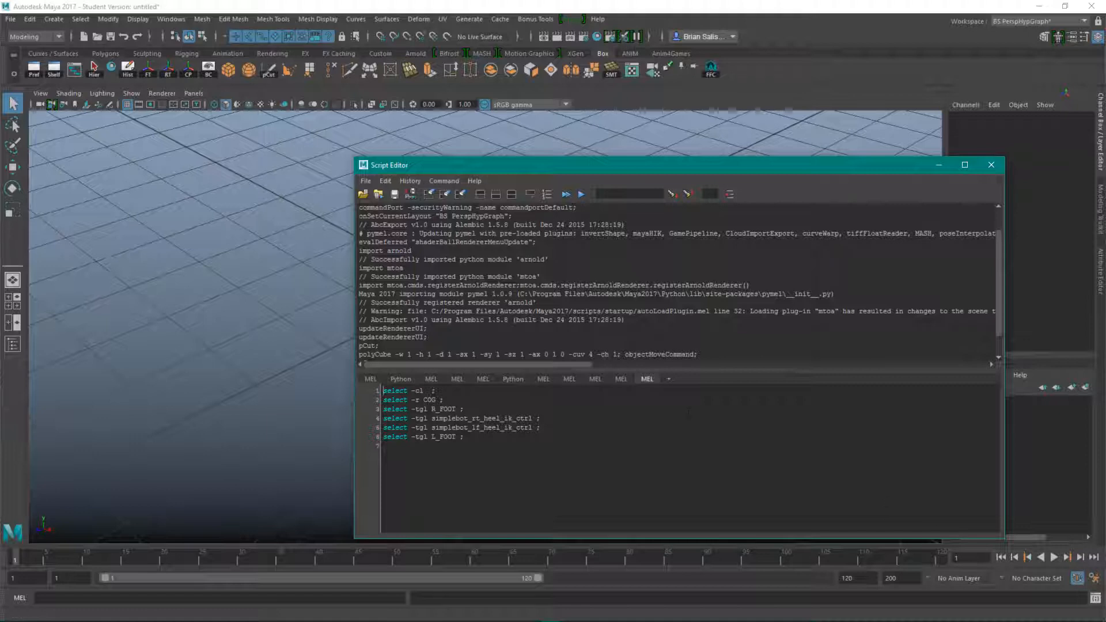
pyautogui.click(461, 194)
pyautogui.moveTo(483, 168); pyautogui.dragTo(323, 139)
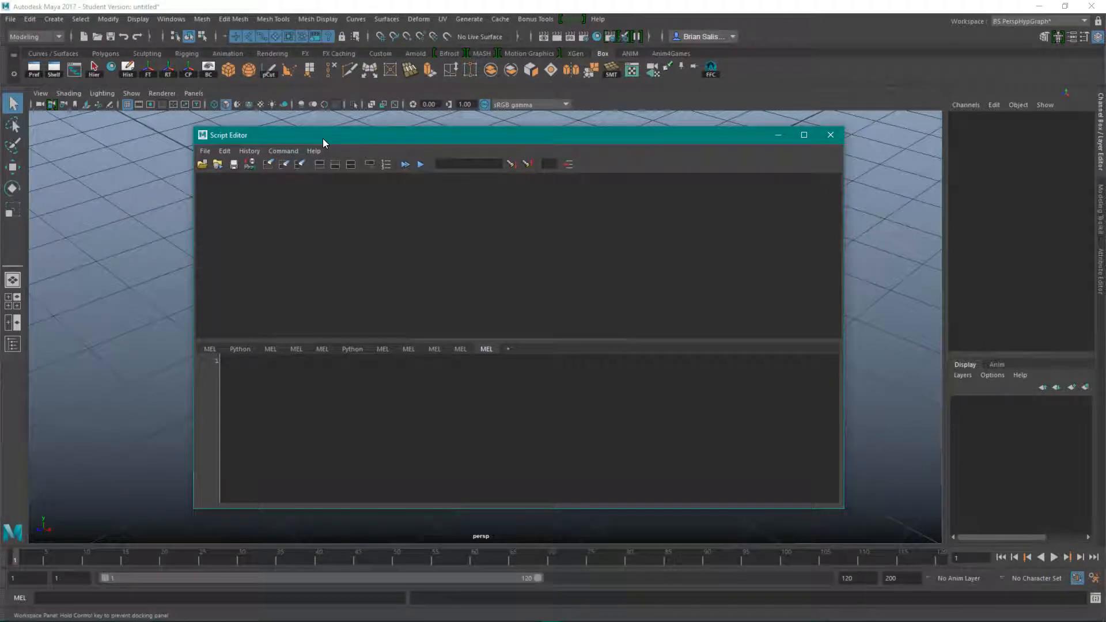
# Load pCut.mel from Documents/maya/2017/prefs/scripts into the Script Editor's empty MEL input
pyautogui.click(204, 152)
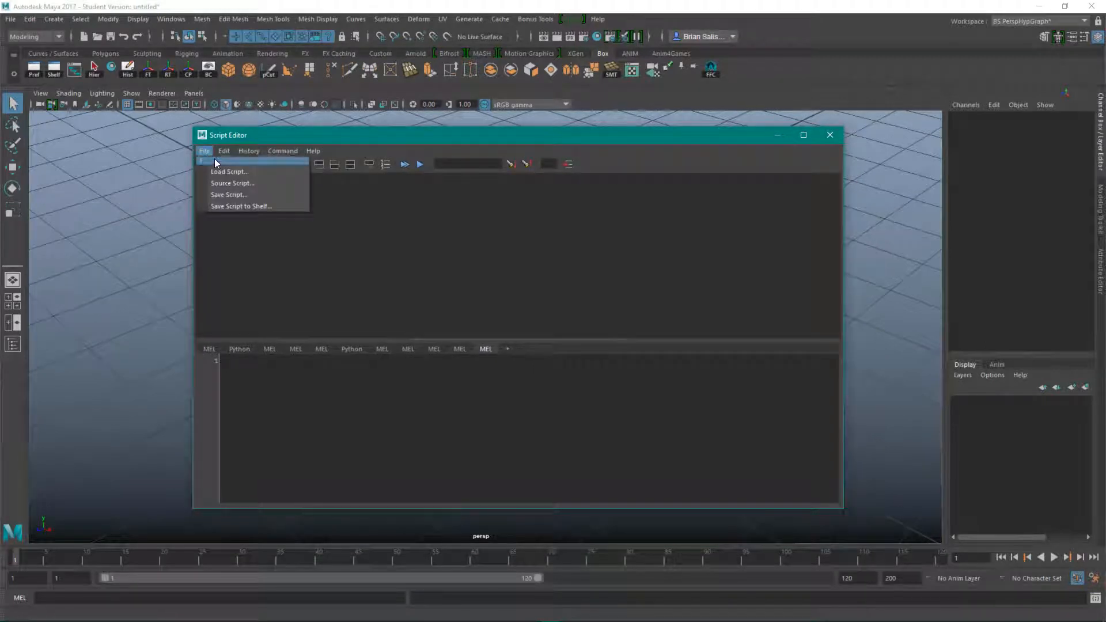
pyautogui.click(436, 233)
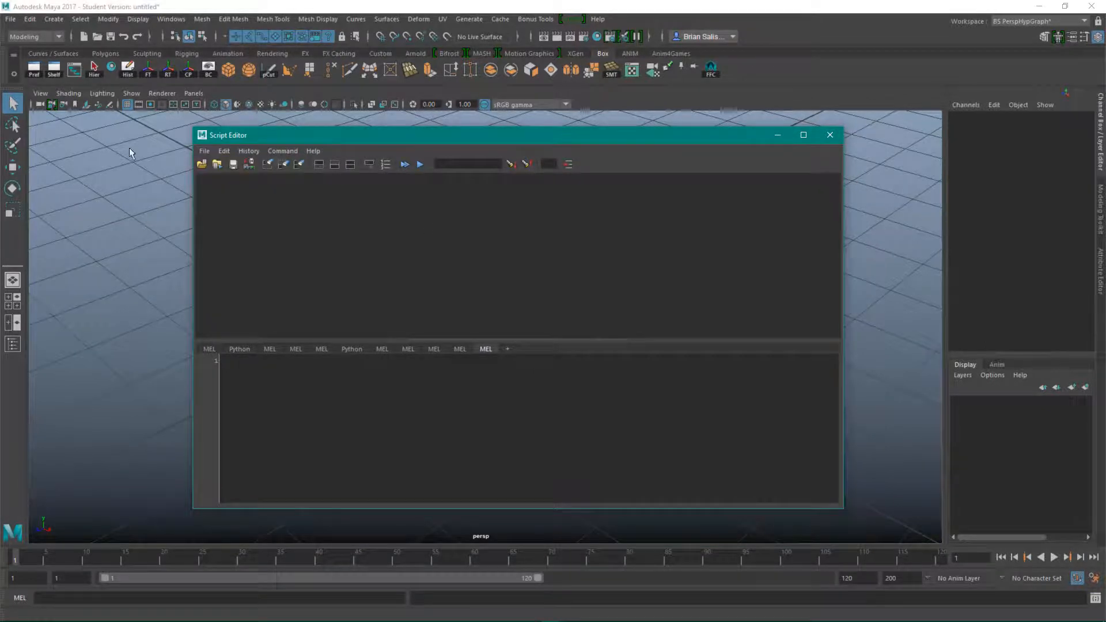
pyautogui.click(203, 152)
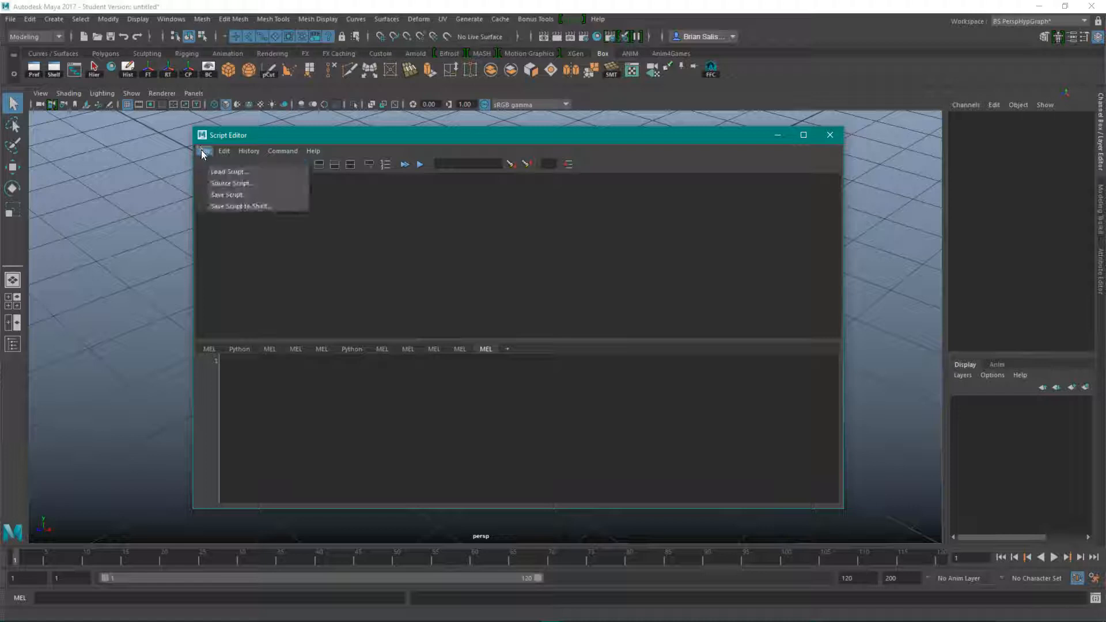
pyautogui.click(245, 171)
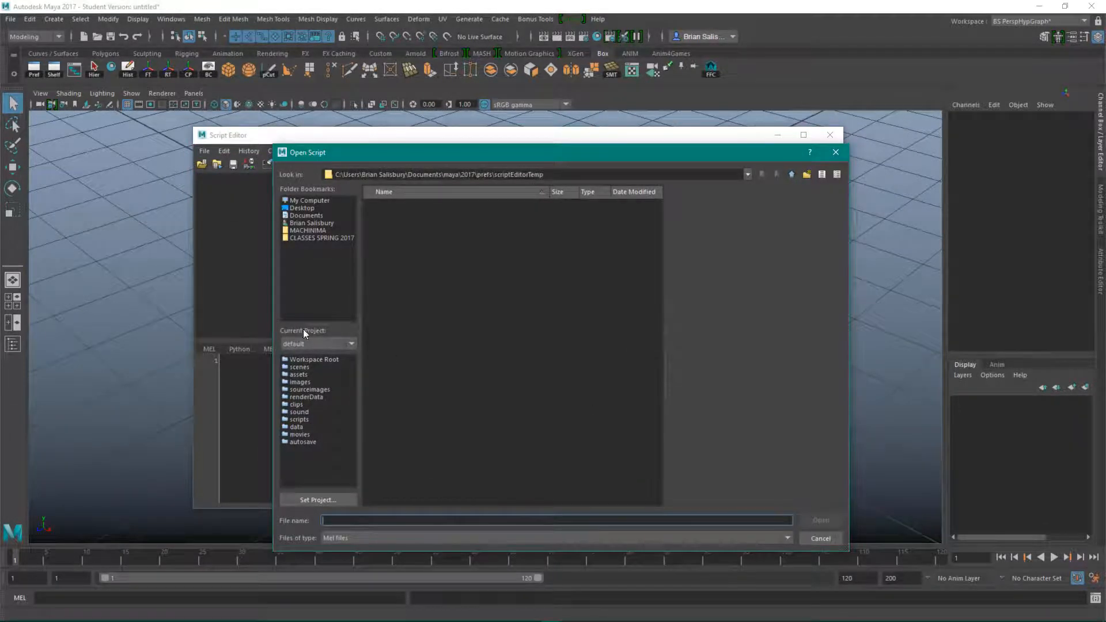
pyautogui.click(305, 215)
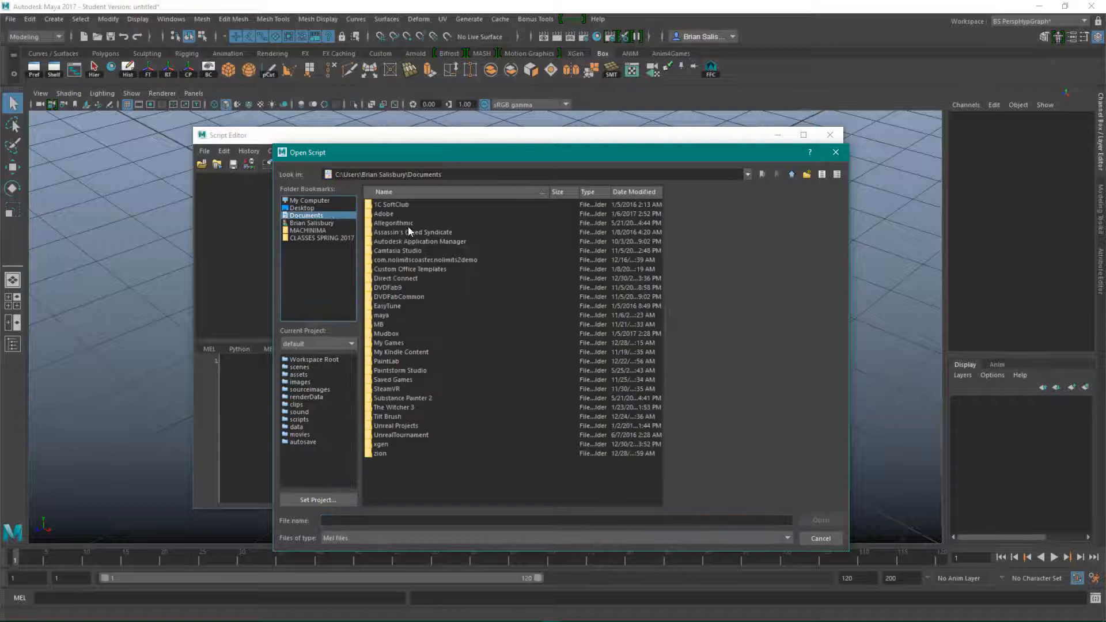
pyautogui.doubleClick(382, 316)
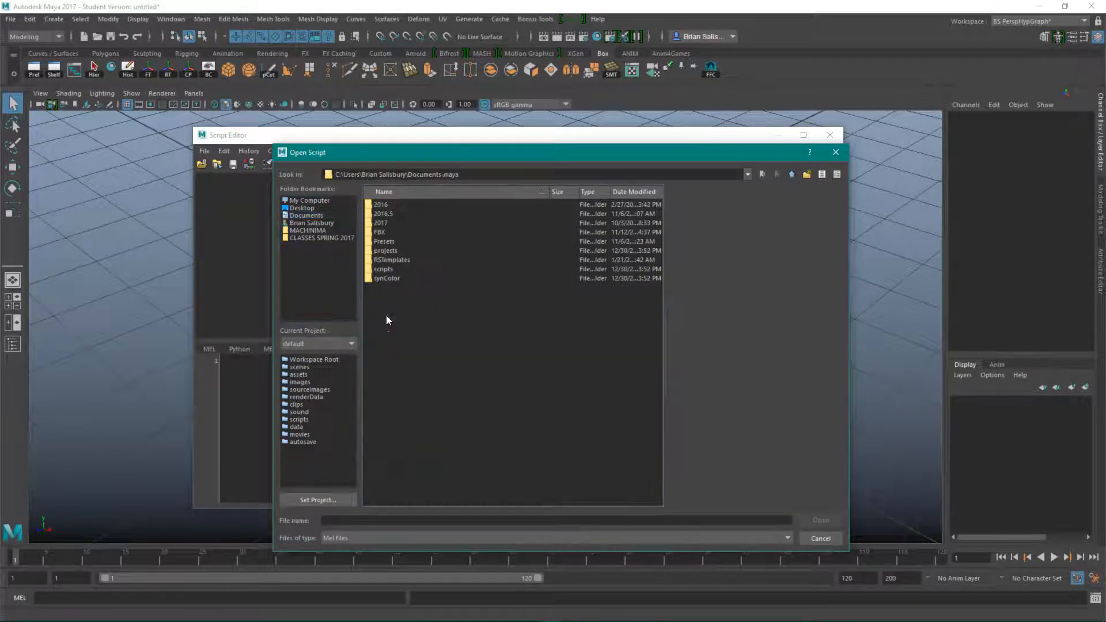
pyautogui.doubleClick(376, 223)
pyautogui.doubleClick(381, 205)
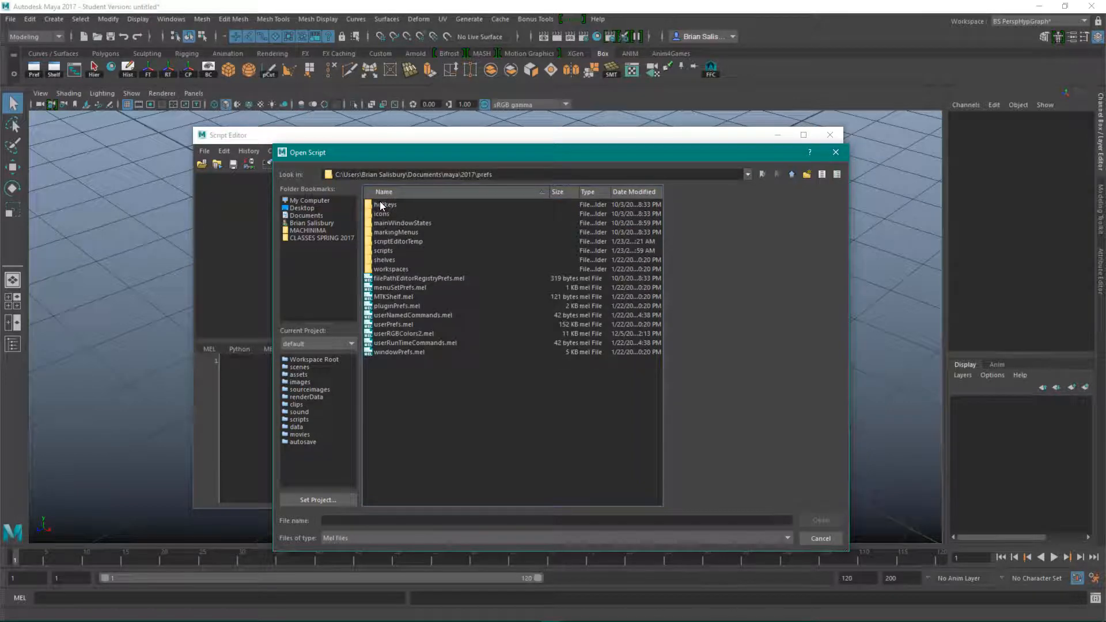
pyautogui.doubleClick(393, 253)
pyautogui.click(385, 203)
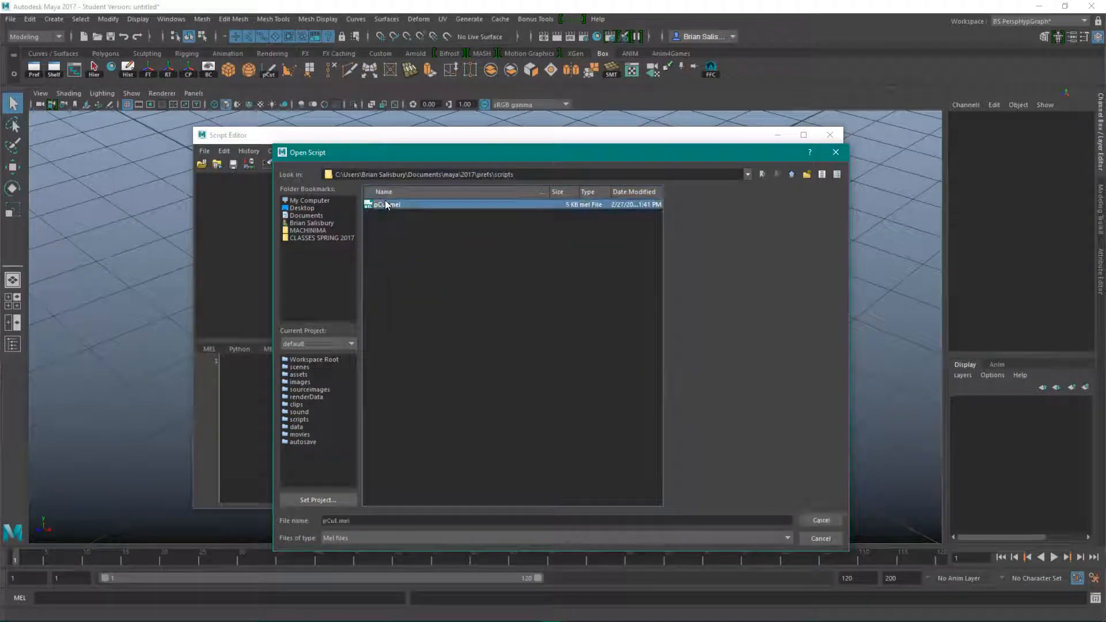
pyautogui.click(821, 521)
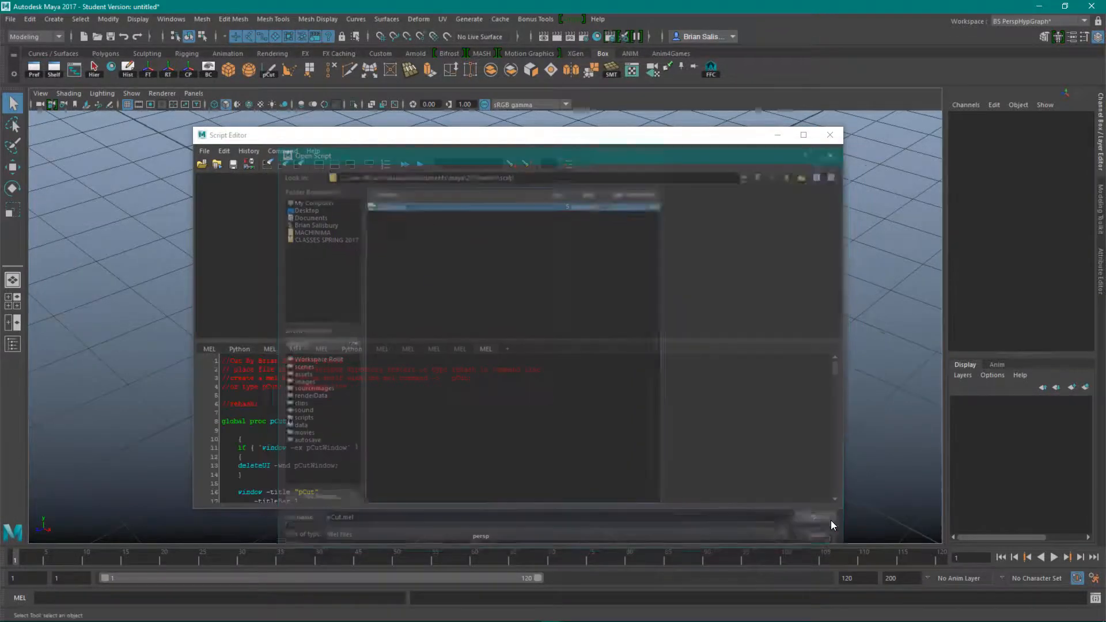
# Source the pCut.mel script from the prefs/scripts folder and close the pCut window it launches
pyautogui.scroll(-12, 547, 480)
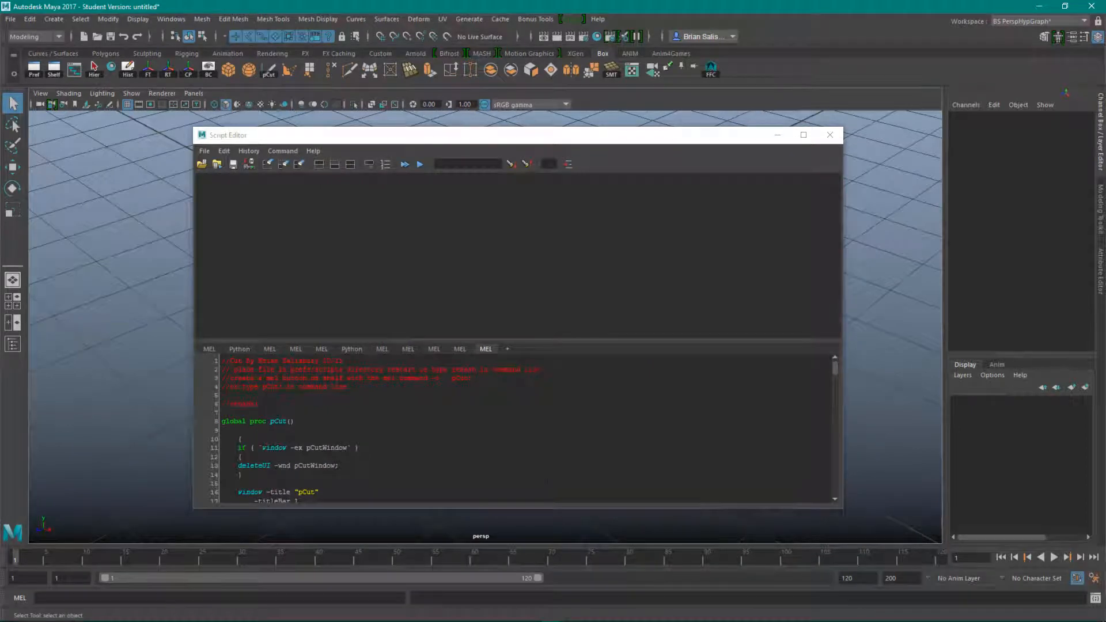
pyautogui.scroll(11, 542, 459)
pyautogui.scroll(1, 542, 458)
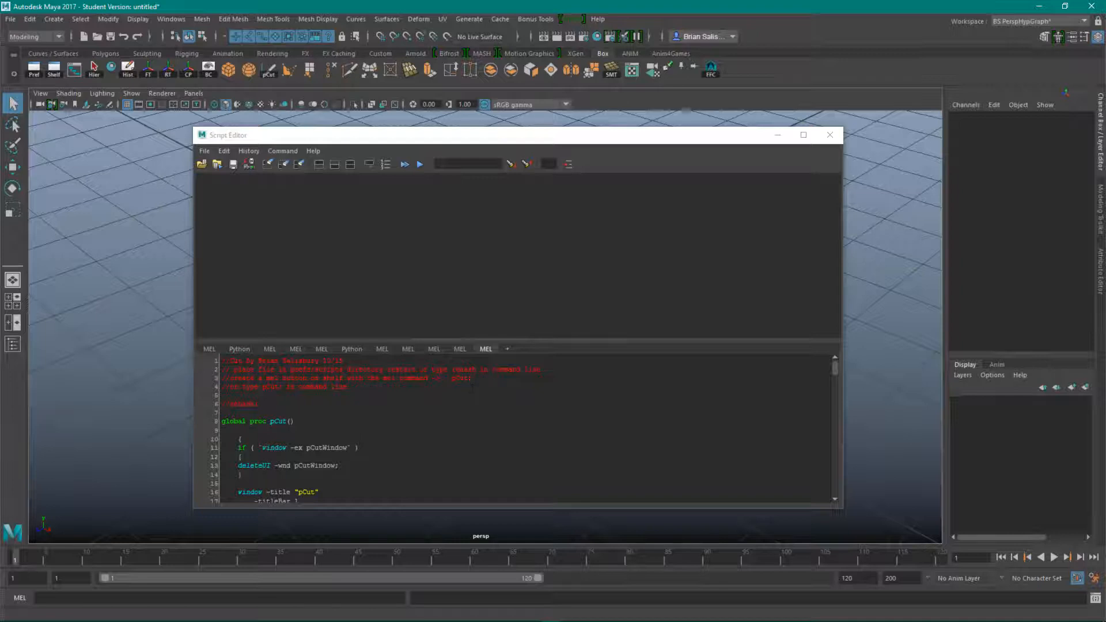
pyautogui.click(204, 150)
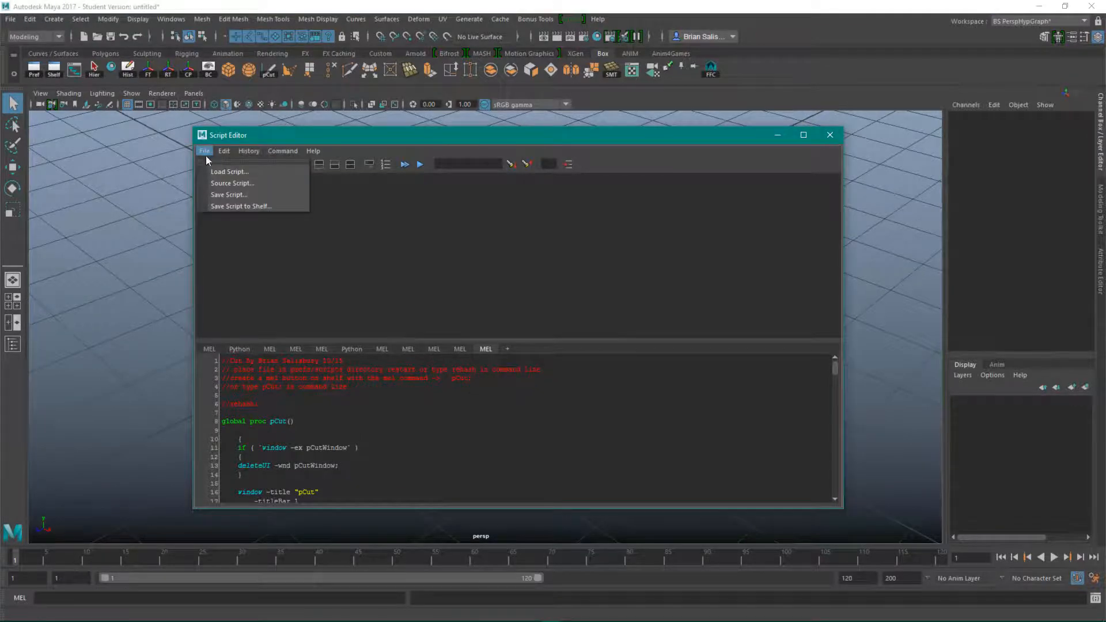
pyautogui.click(215, 183)
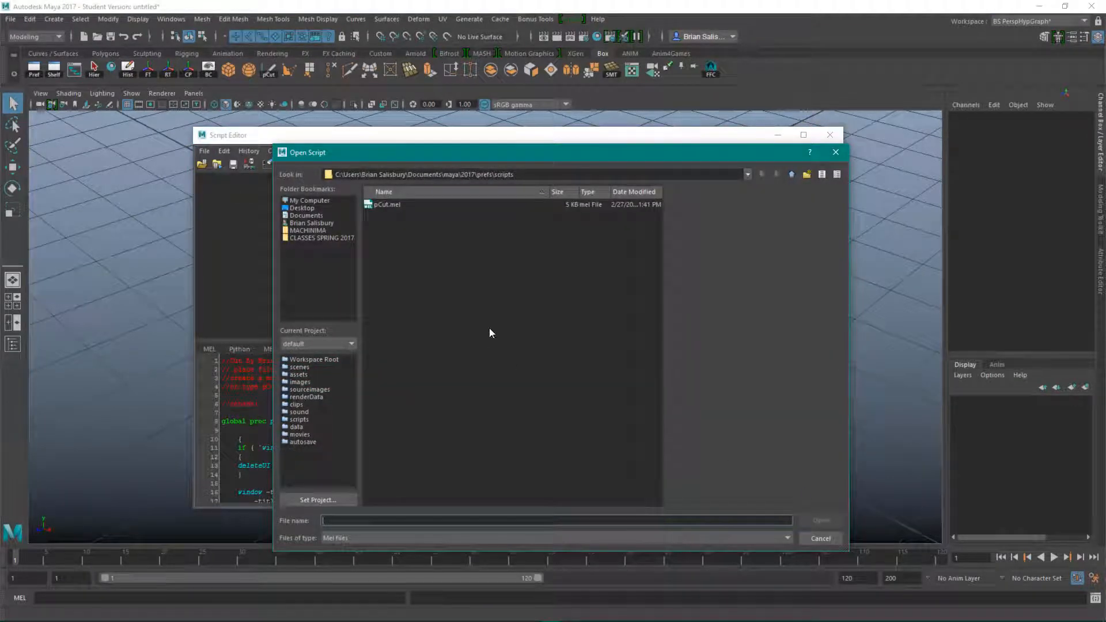
pyautogui.click(389, 203)
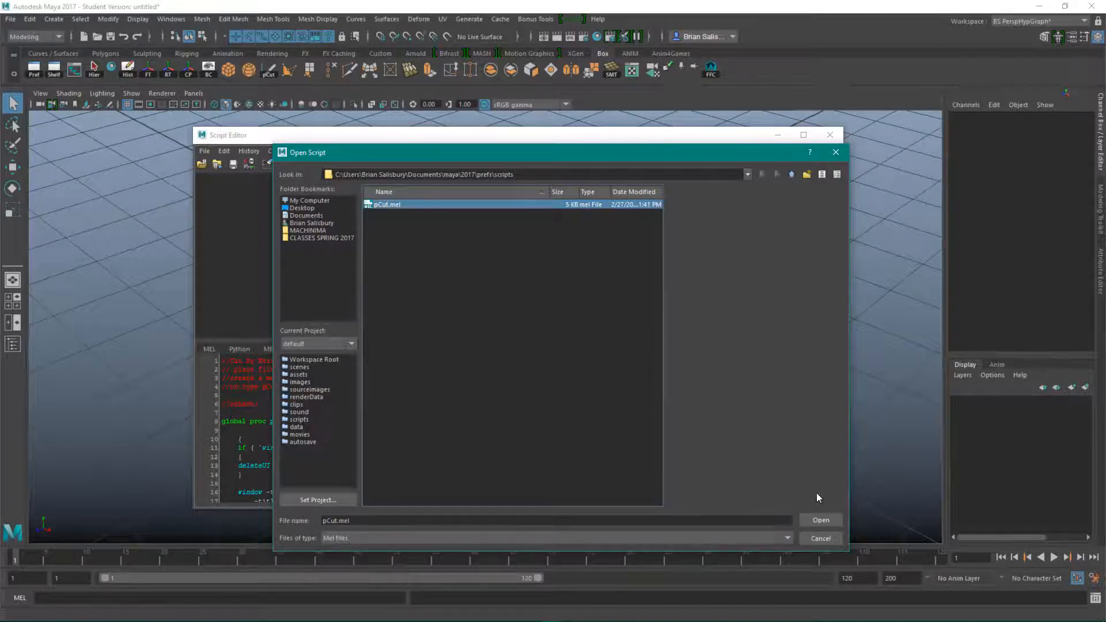
pyautogui.click(818, 517)
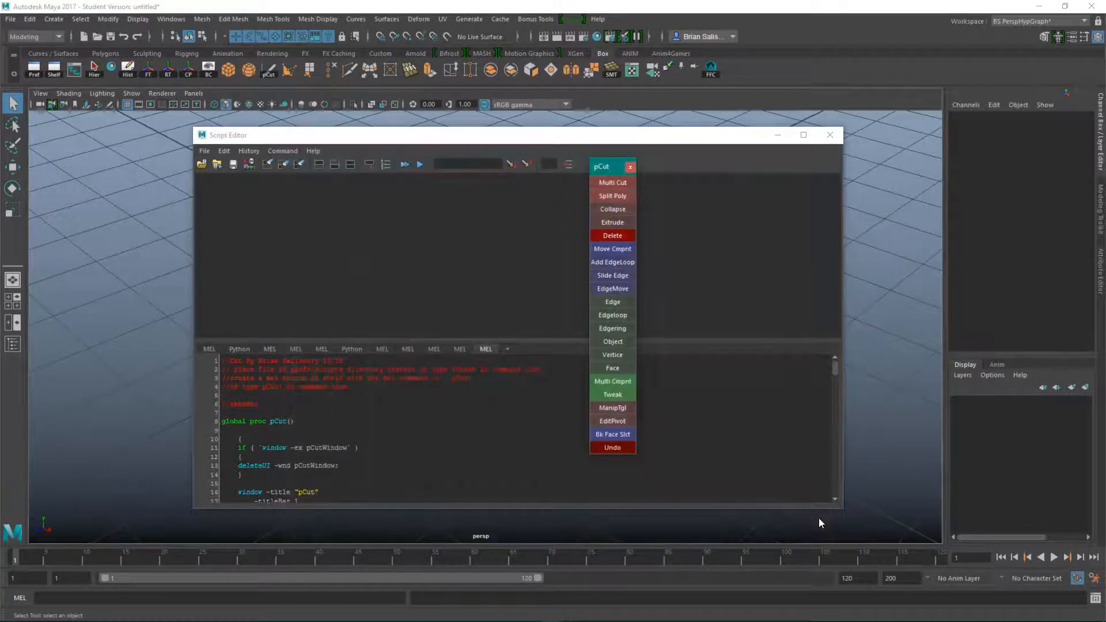
pyautogui.click(630, 167)
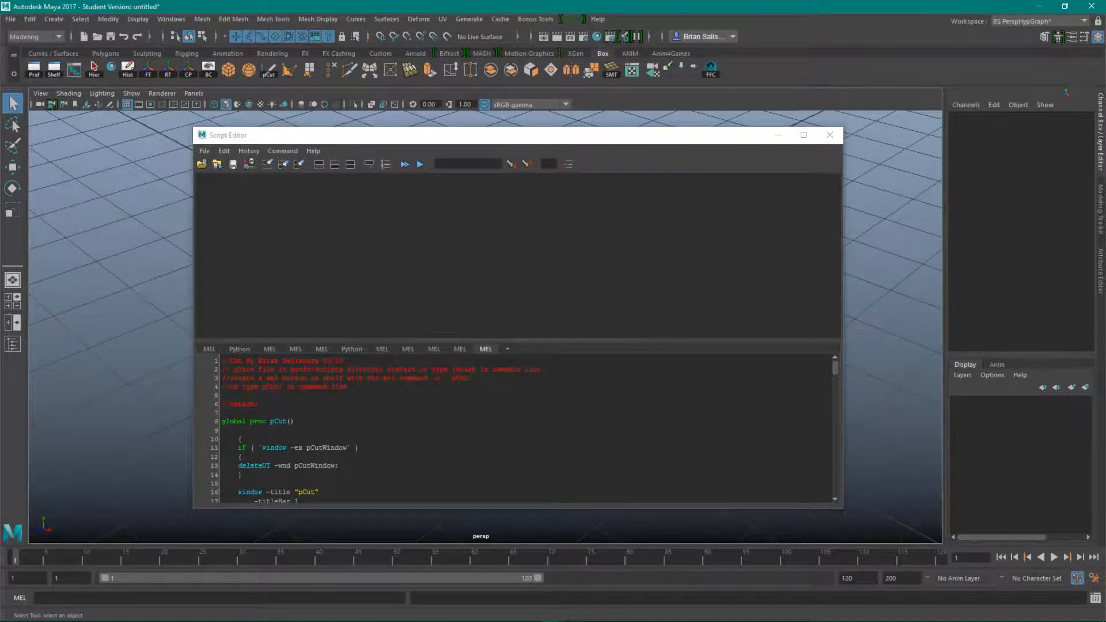
# Examine the procedures in the loaded pCut script through to its end and return to the header comments
pyautogui.scroll(-6, 564, 398)
pyautogui.scroll(-20, 565, 414)
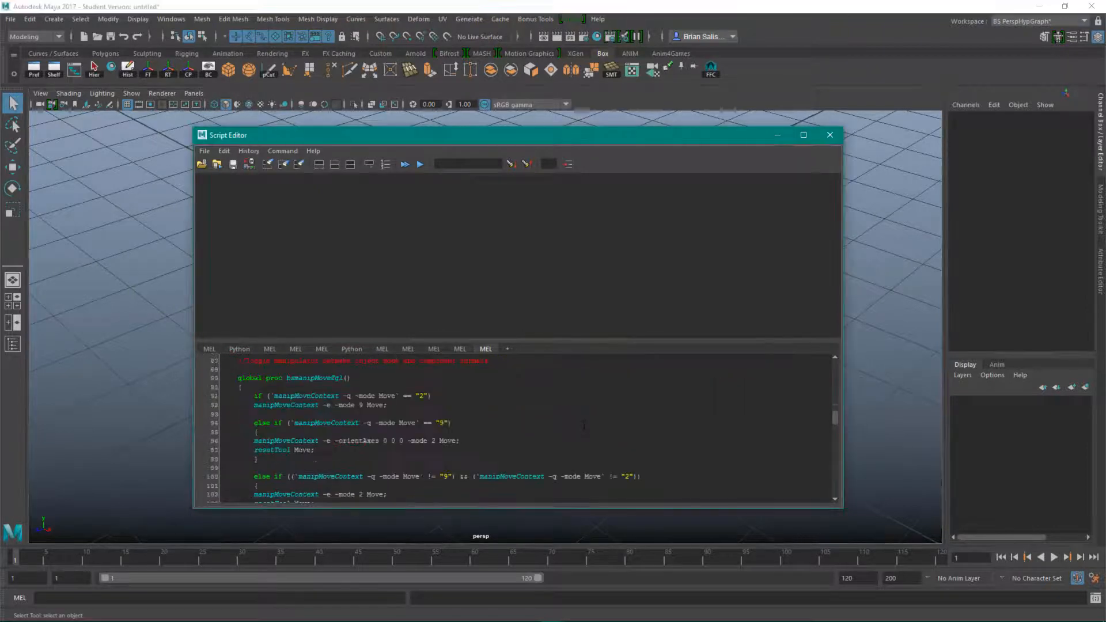
pyautogui.scroll(-20, 837, 438)
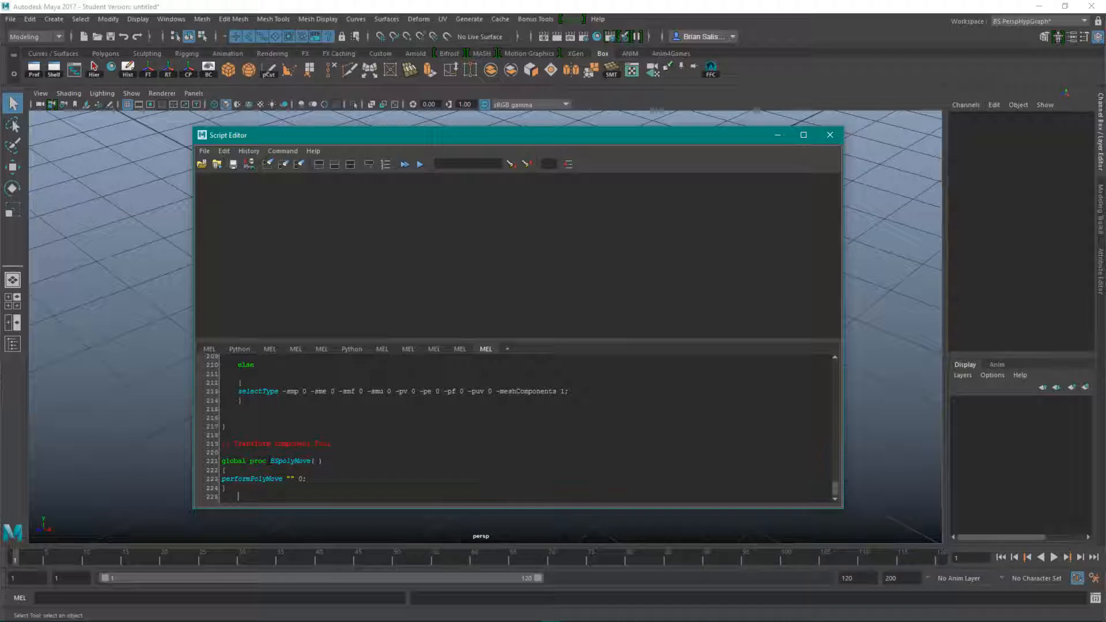
pyautogui.scroll(14, 269, 461)
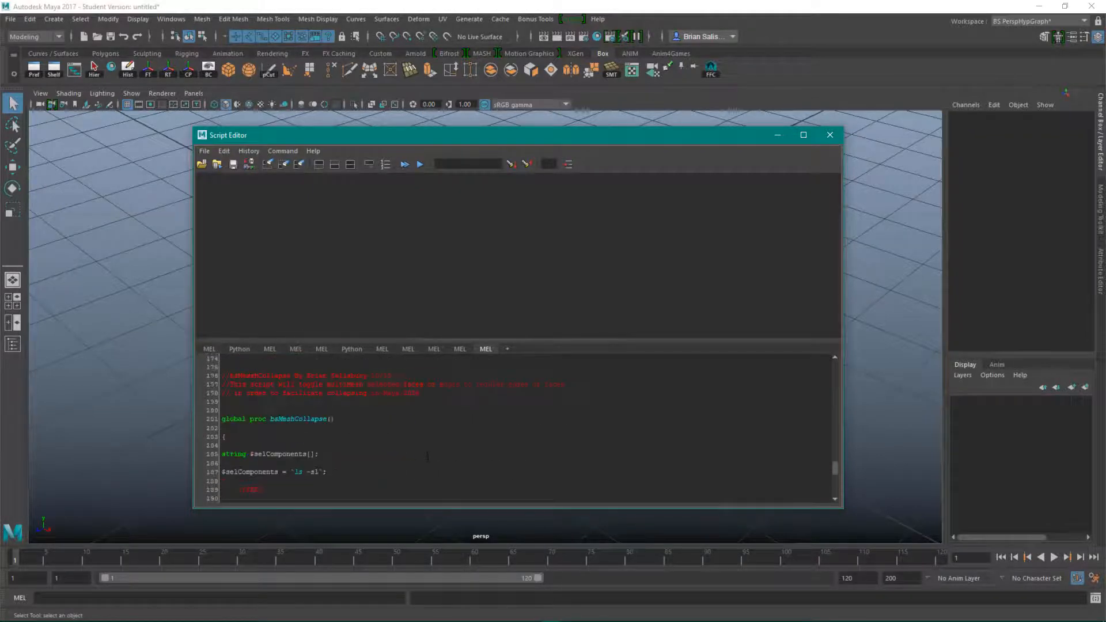
pyautogui.scroll(-3, 423, 448)
pyautogui.scroll(10, 422, 448)
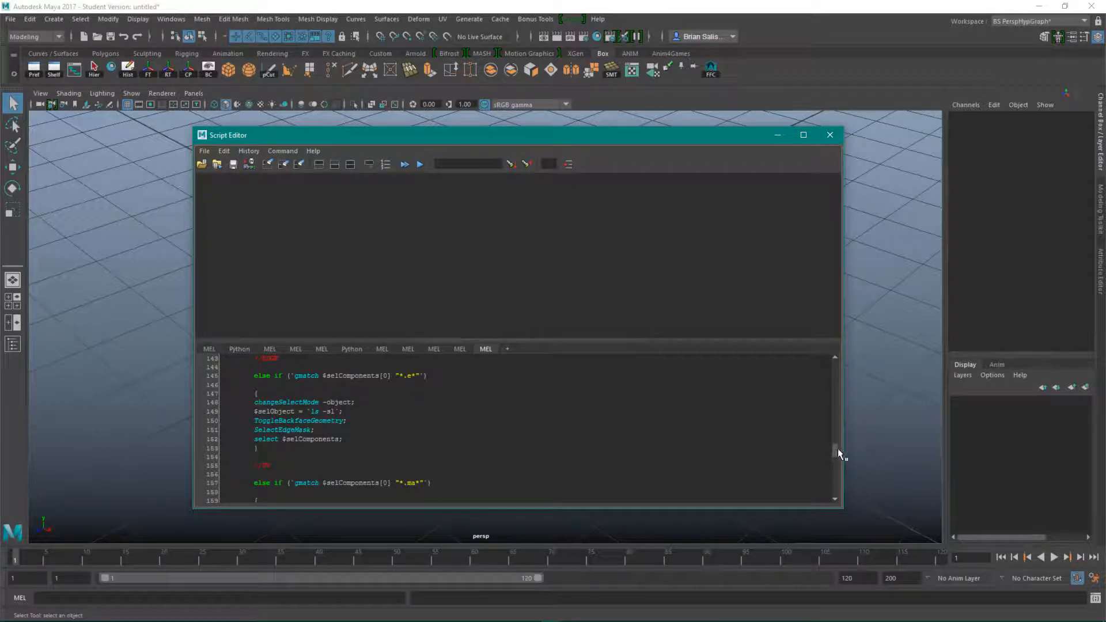
pyautogui.moveTo(836, 449); pyautogui.dragTo(836, 350)
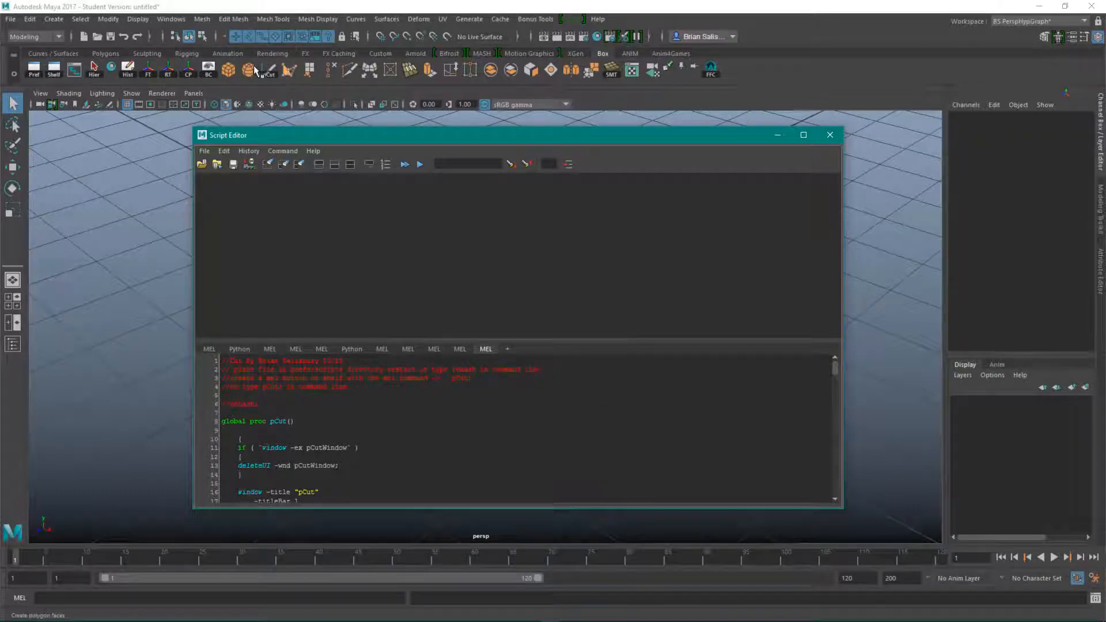
# Launch the pCut tool window with its existing shelf shortcut and reposition it over the Script Editor
pyautogui.click(271, 74)
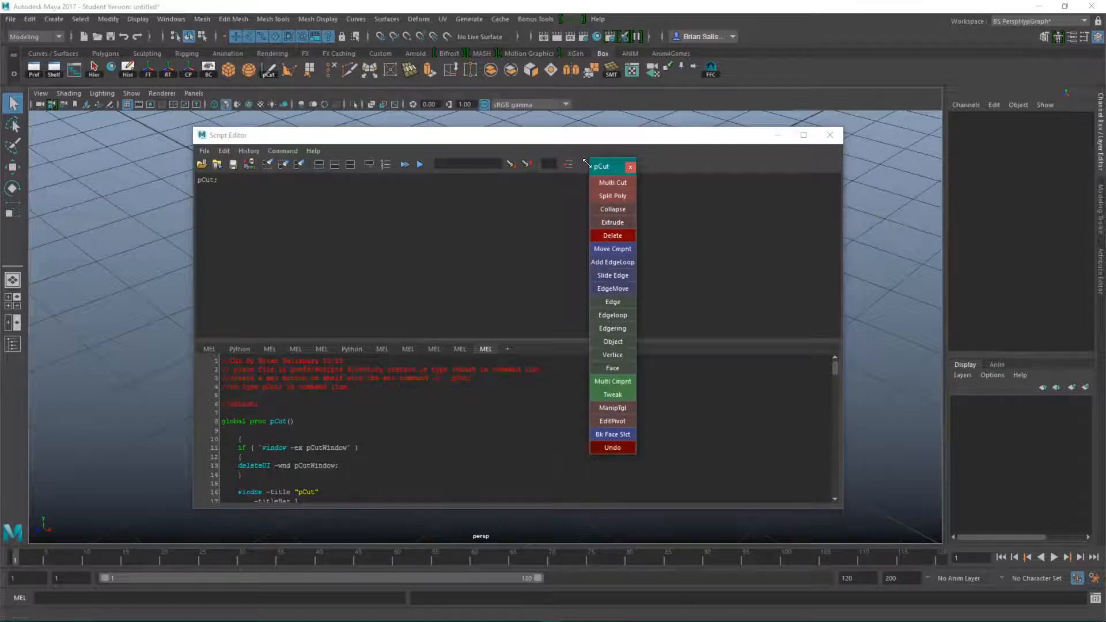
pyautogui.moveTo(603, 147); pyautogui.dragTo(608, 208)
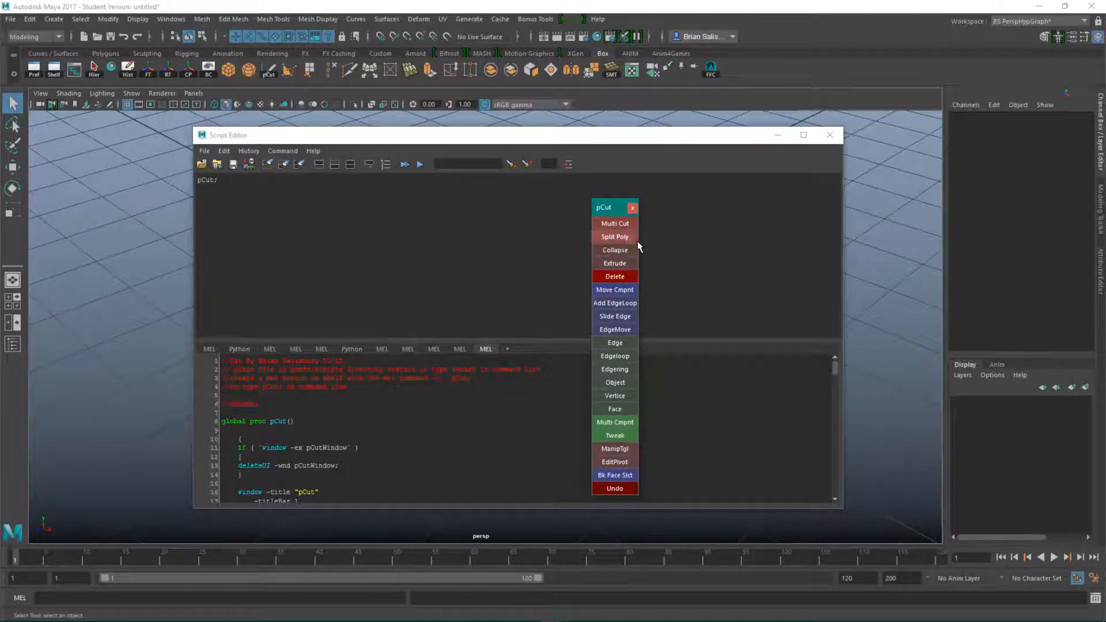
pyautogui.moveTo(613, 215); pyautogui.dragTo(602, 188)
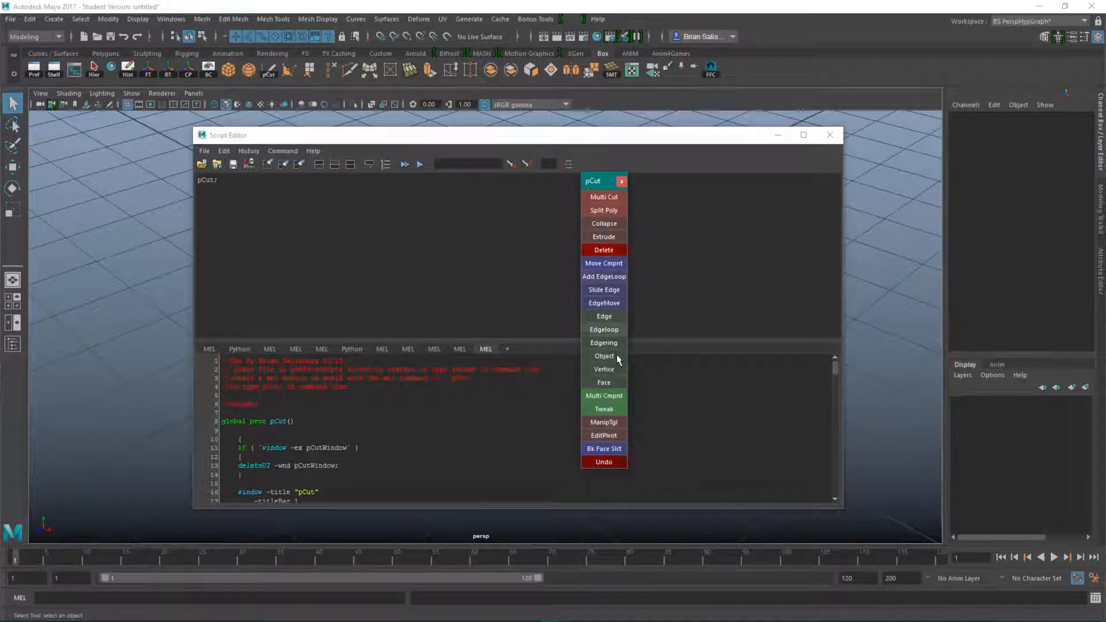
pyautogui.moveTo(598, 179); pyautogui.dragTo(637, 198)
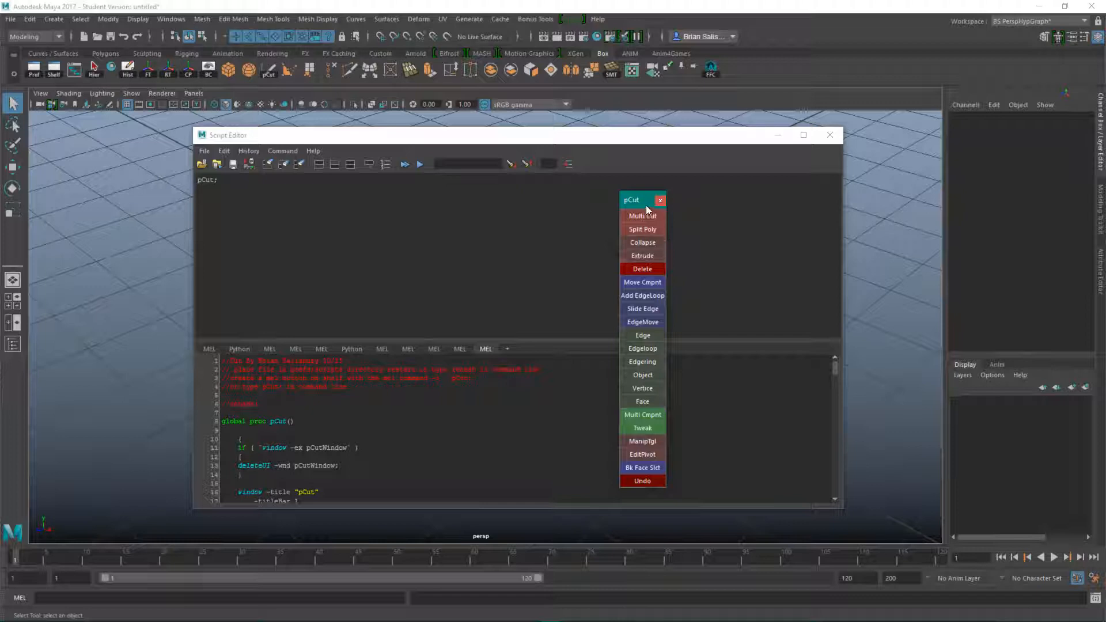
pyautogui.moveTo(646, 209); pyautogui.dragTo(642, 212)
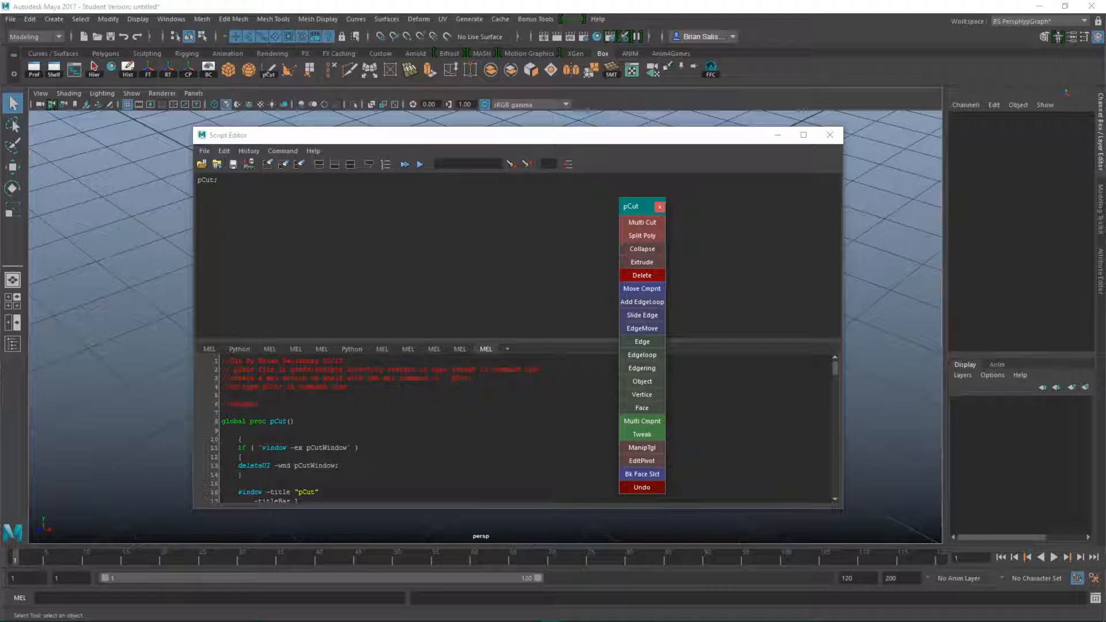
# Save the "pCut;" command from the script history to the Box shelf as a MEL script
pyautogui.click(256, 182)
pyautogui.moveTo(255, 182); pyautogui.dragTo(185, 179)
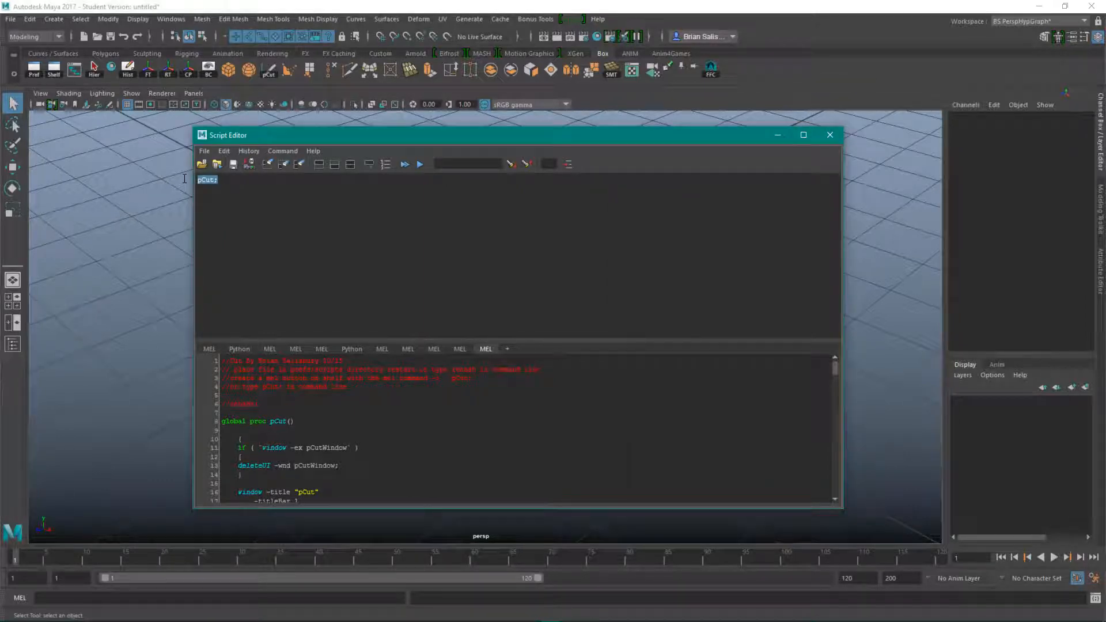
pyautogui.moveTo(208, 180); pyautogui.dragTo(759, 67, button='middle')
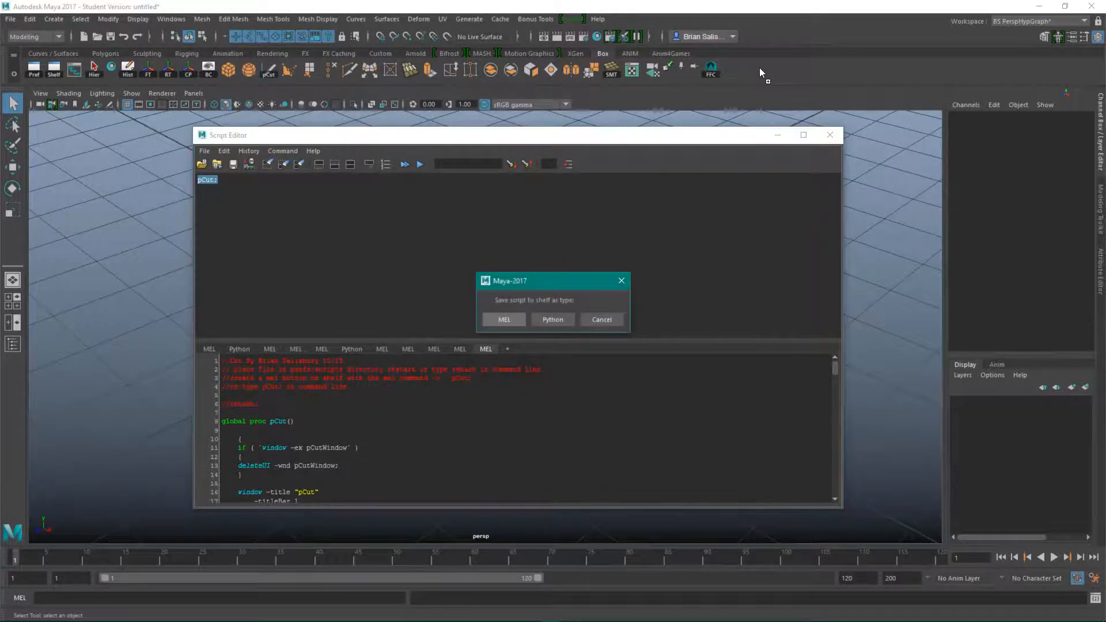
pyautogui.click(508, 321)
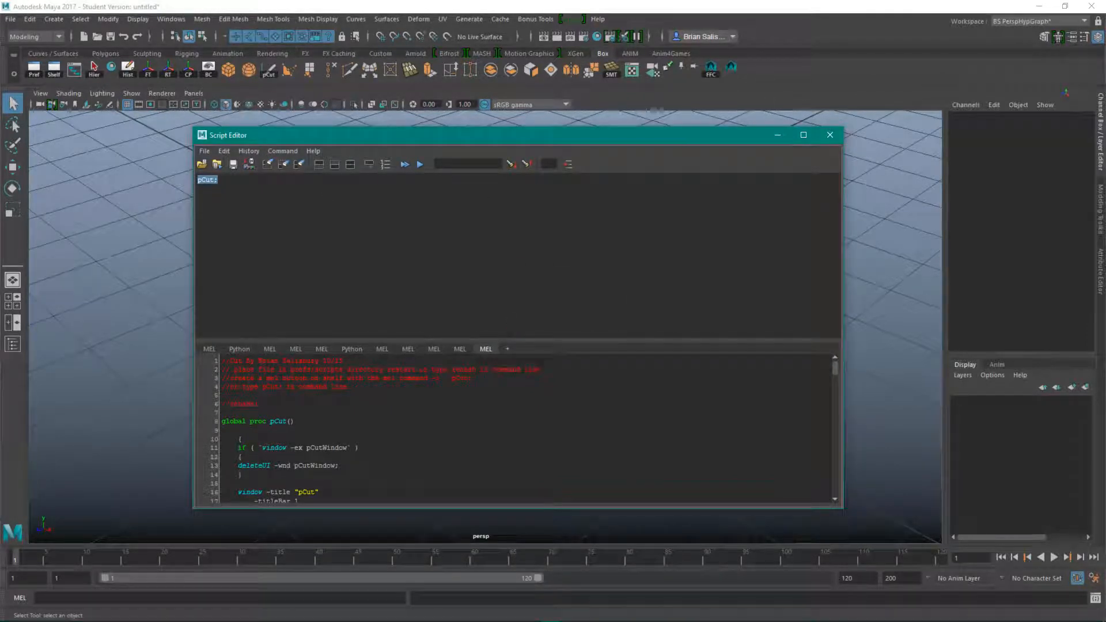
# Give the new "pCut;" button on the Box shelf the icon label PCUT and save all shelves
pyautogui.rightClick(736, 68)
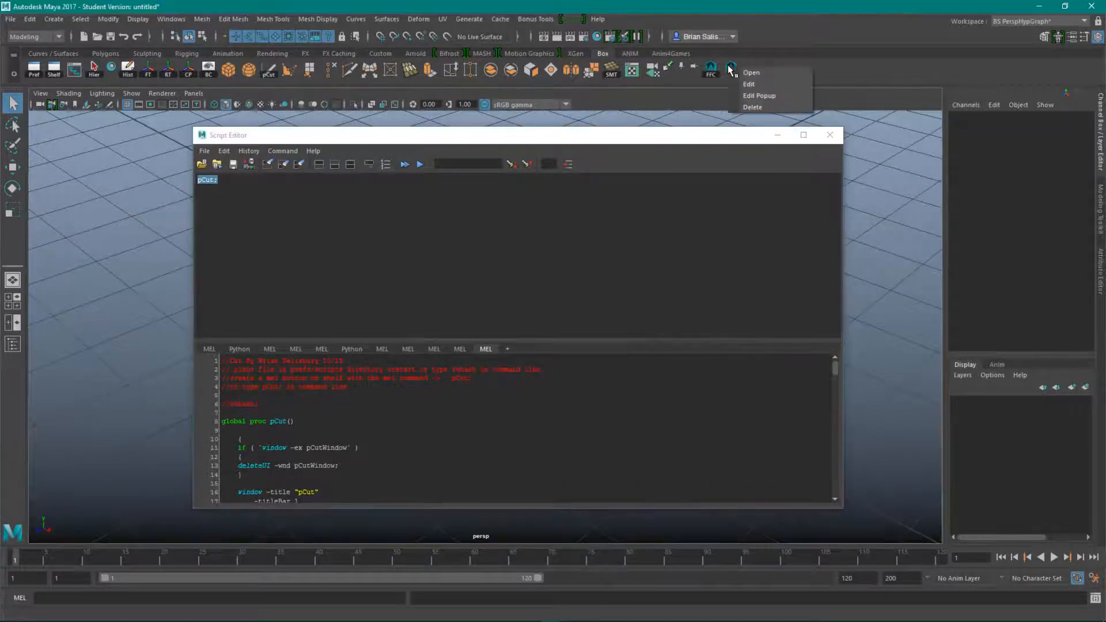
pyautogui.click(759, 87)
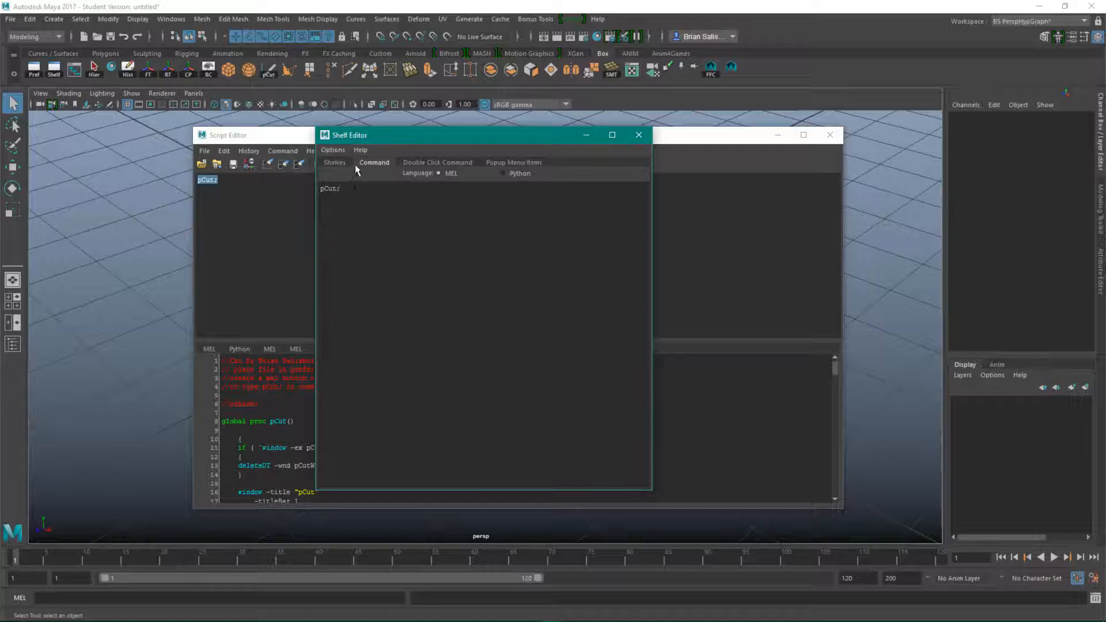
pyautogui.click(333, 163)
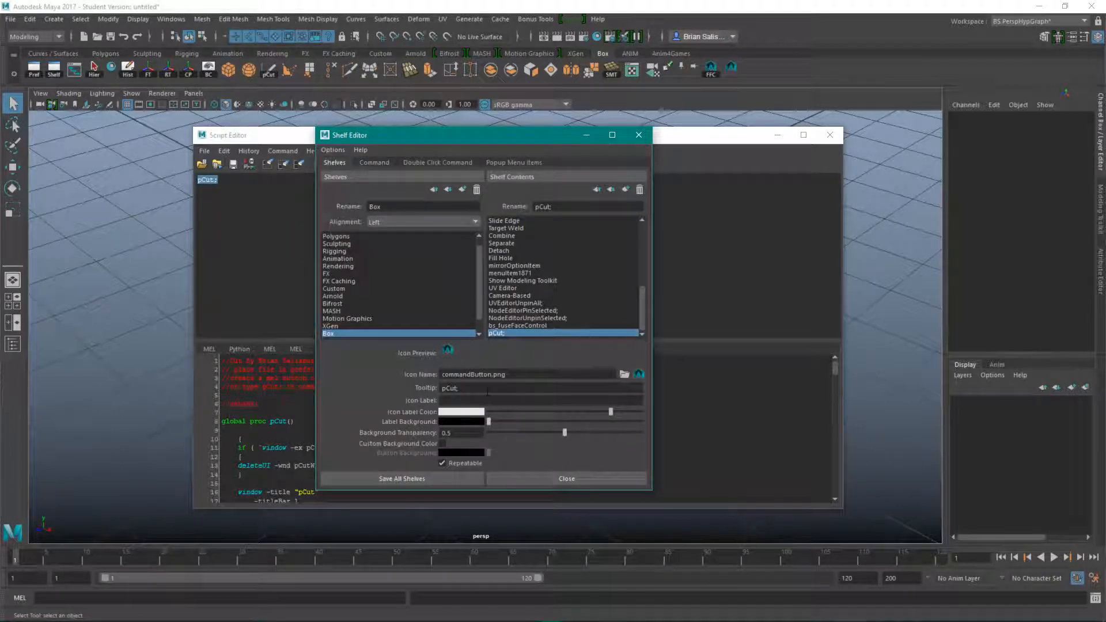
pyautogui.click(460, 402)
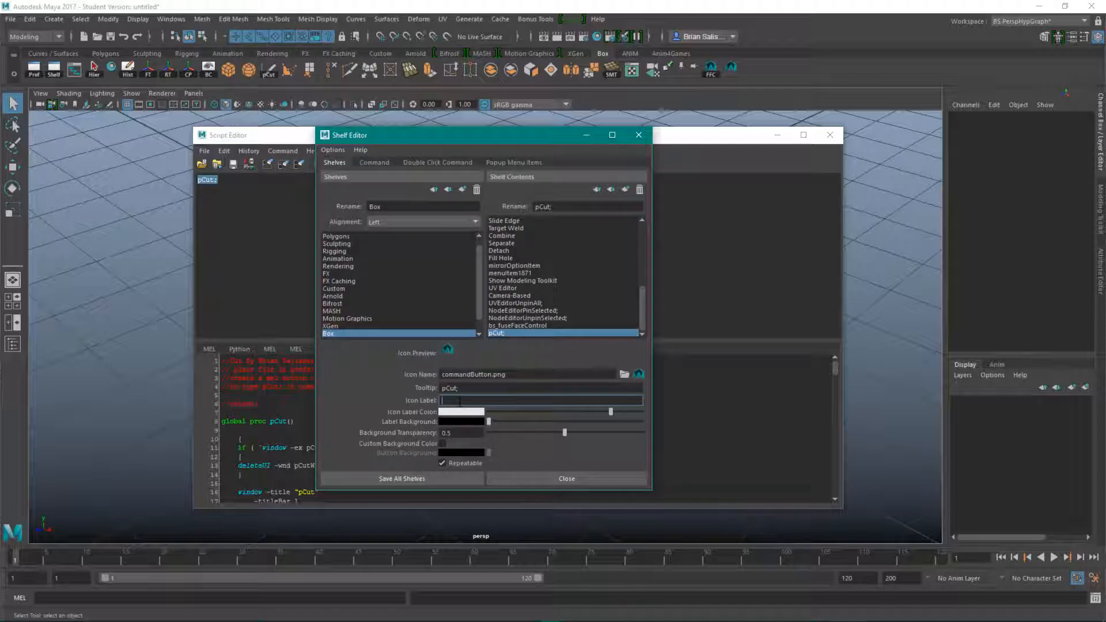
pyautogui.write('PCt')
pyautogui.press('BackSpace')
pyautogui.press('BackSpace')
pyautogui.write('PCUT')
pyautogui.click(451, 479)
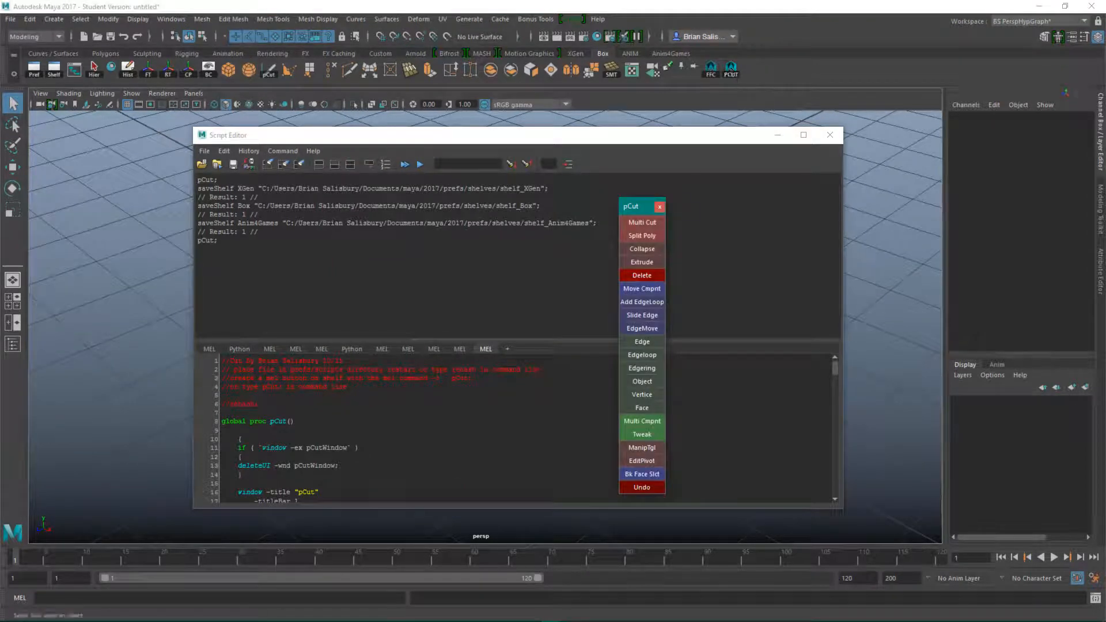
# Close the Script Editor and place the pCut window over the viewport, kept as narrow as its button column
pyautogui.moveTo(635, 207); pyautogui.dragTo(696, 182)
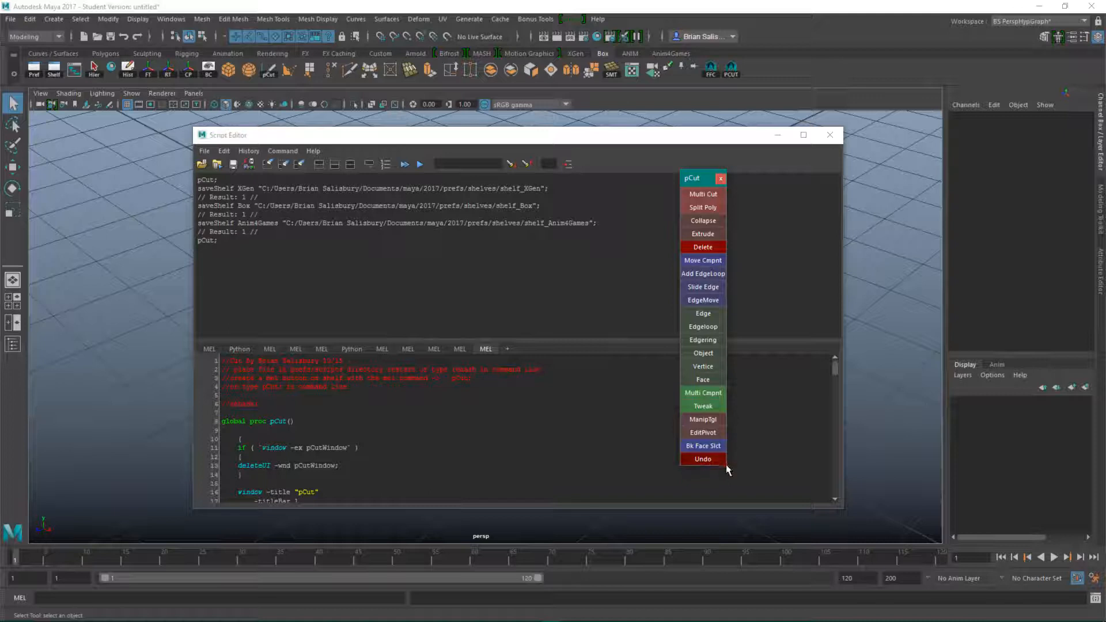
pyautogui.moveTo(728, 465); pyautogui.dragTo(903, 465)
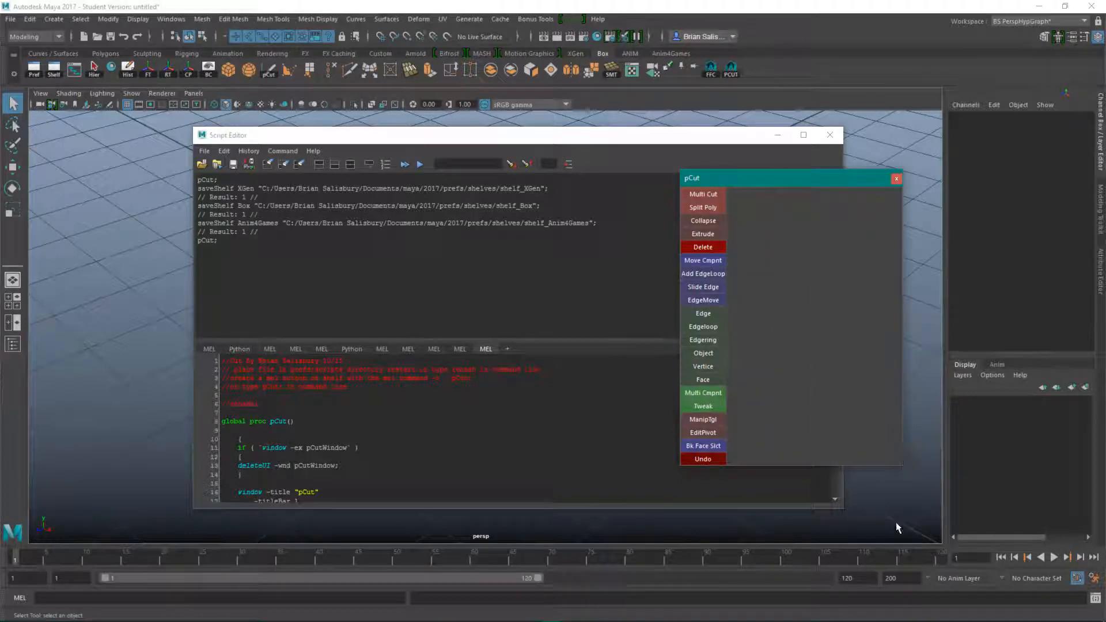
pyautogui.moveTo(902, 465); pyautogui.dragTo(703, 459)
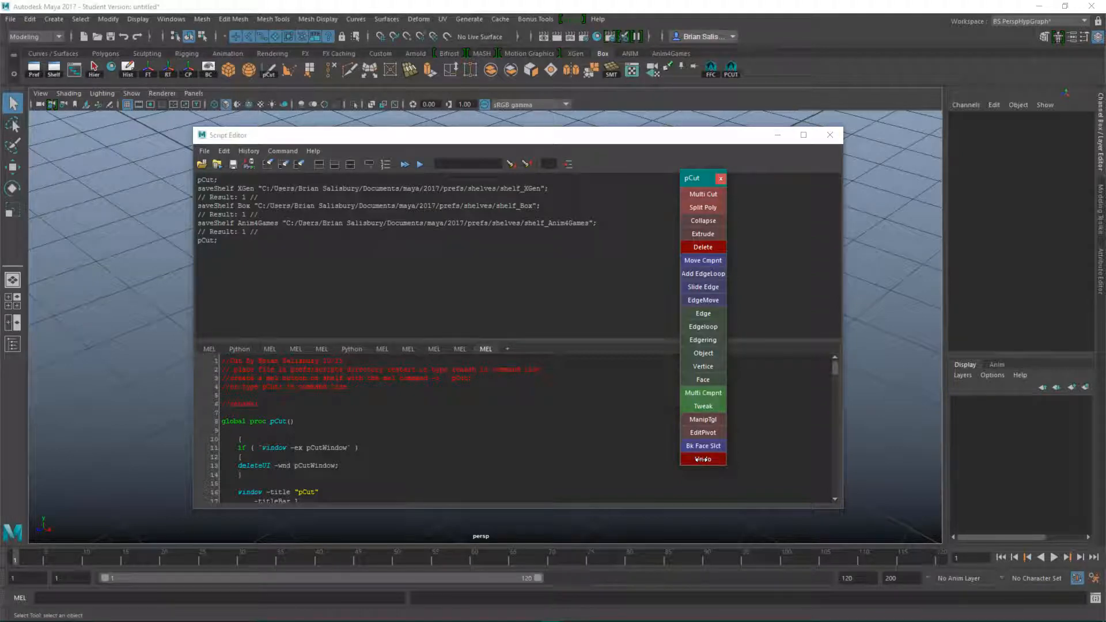
pyautogui.click(829, 136)
pyautogui.moveTo(702, 185); pyautogui.dragTo(650, 171)
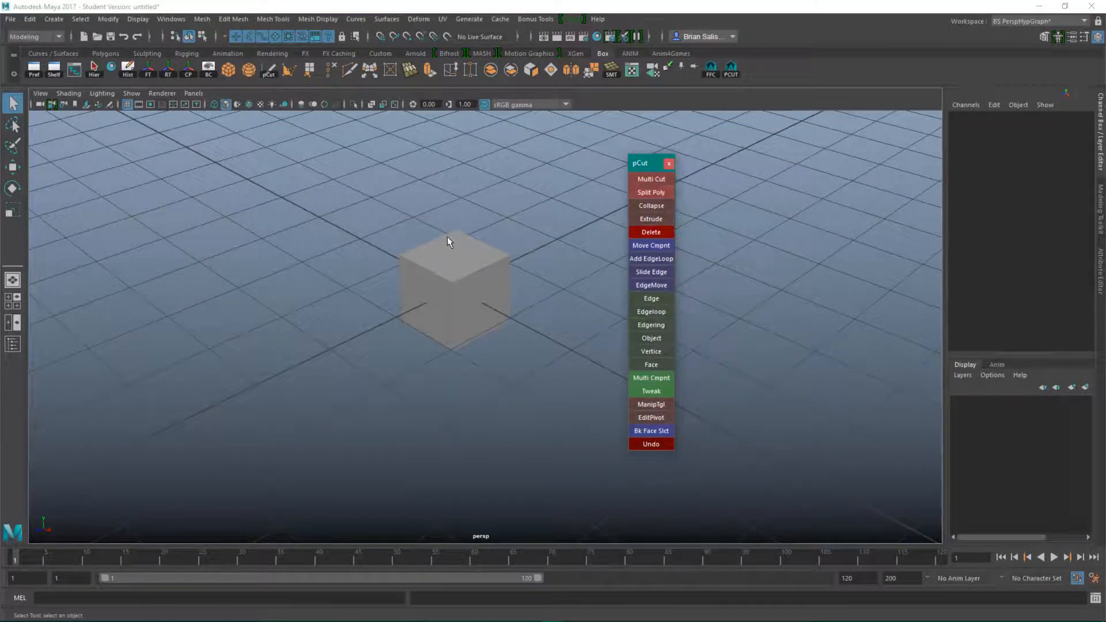
# Select the polygon cube at the centre of the grid
pyautogui.click(448, 240)
pyautogui.keyDown('alt'); pyautogui.moveTo(477, 323); pyautogui.dragTo(512, 349); pyautogui.keyUp('alt')
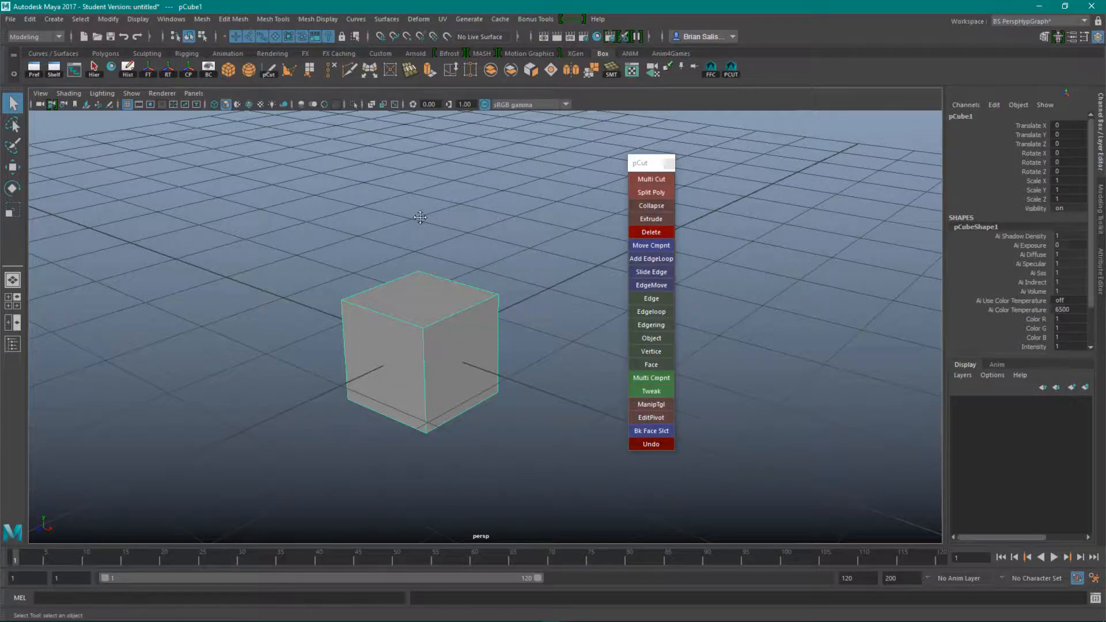
pyautogui.keyDown('alt'); pyautogui.moveTo(404, 211); pyautogui.dragTo(428, 201, button='middle'); pyautogui.keyUp('alt')
pyautogui.moveTo(429, 204)
pyautogui.keyDown('alt'); pyautogui.mouseDown()
pyautogui.moveTo(476, 215)
pyautogui.moveTo(447, 205)
pyautogui.mouseUp(); pyautogui.keyUp('alt')
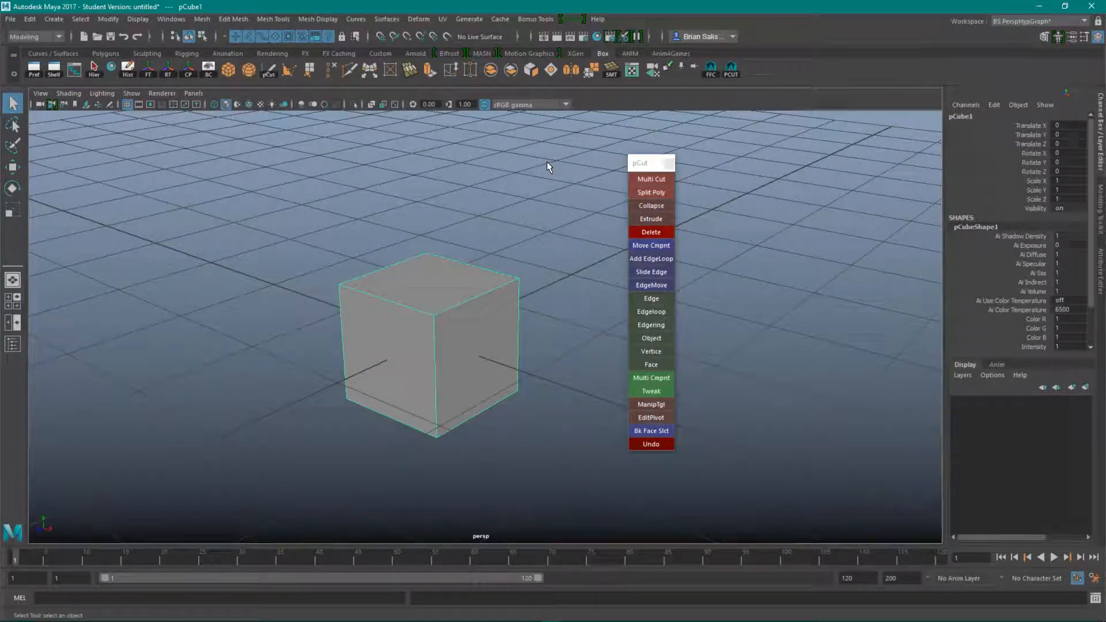
# Tear off the Select menu as a floating window and place it along the viewport's left edge
pyautogui.click(84, 18)
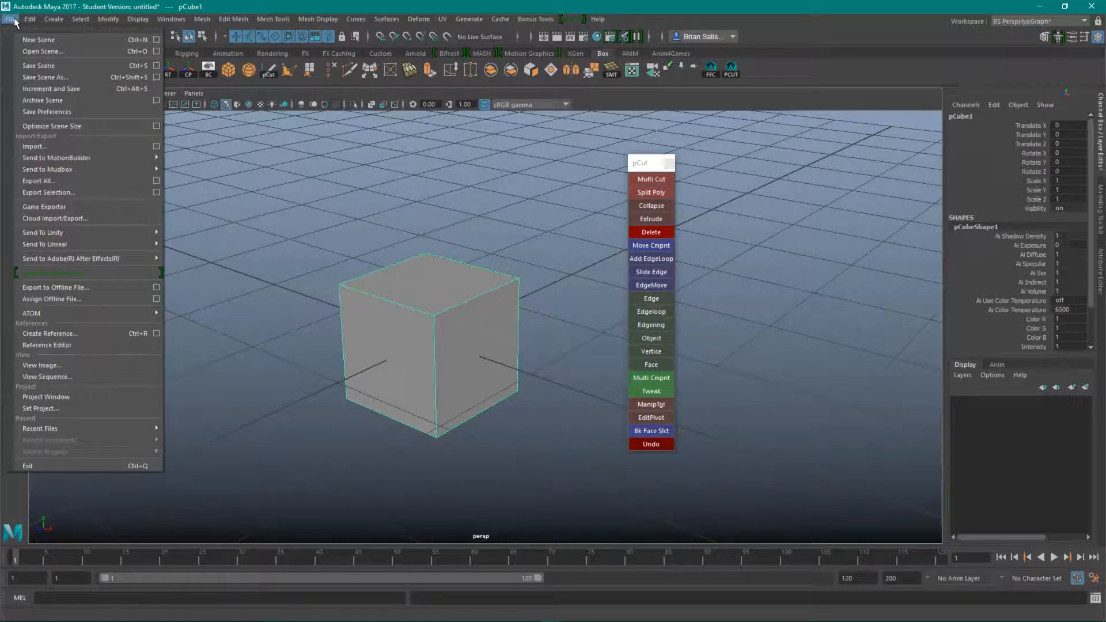
pyautogui.moveTo(75, 21)
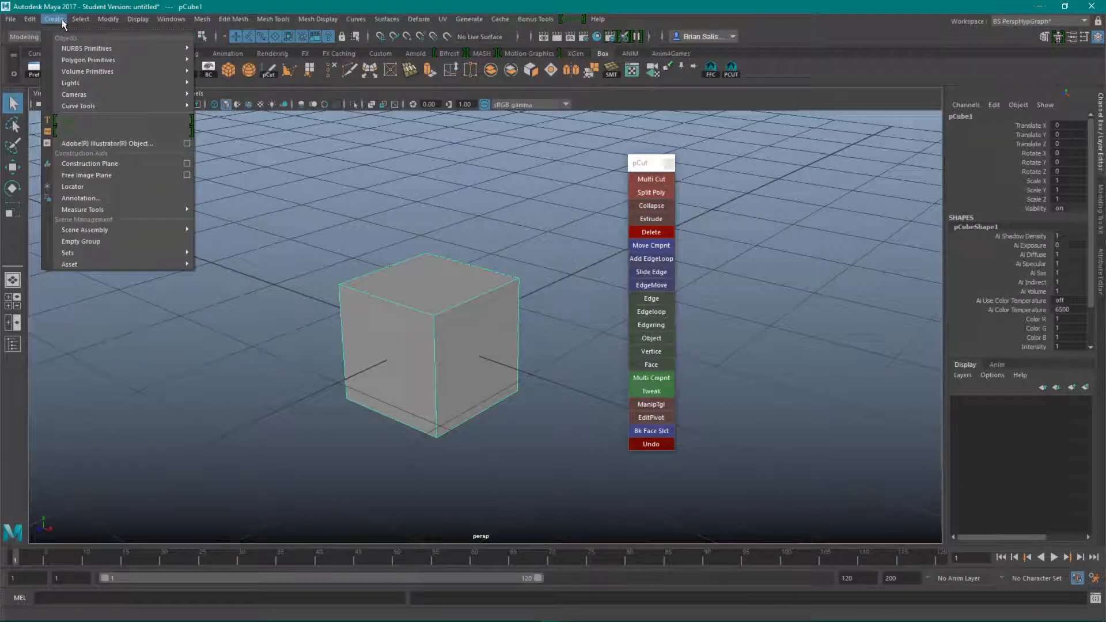
pyautogui.moveTo(179, 72)
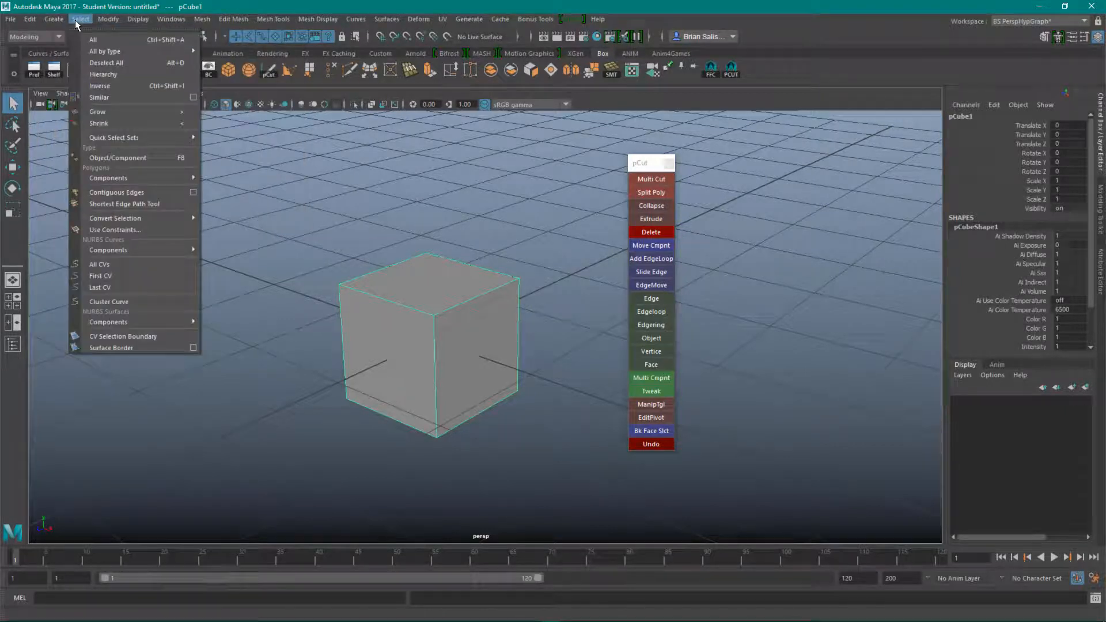
pyautogui.click(99, 30)
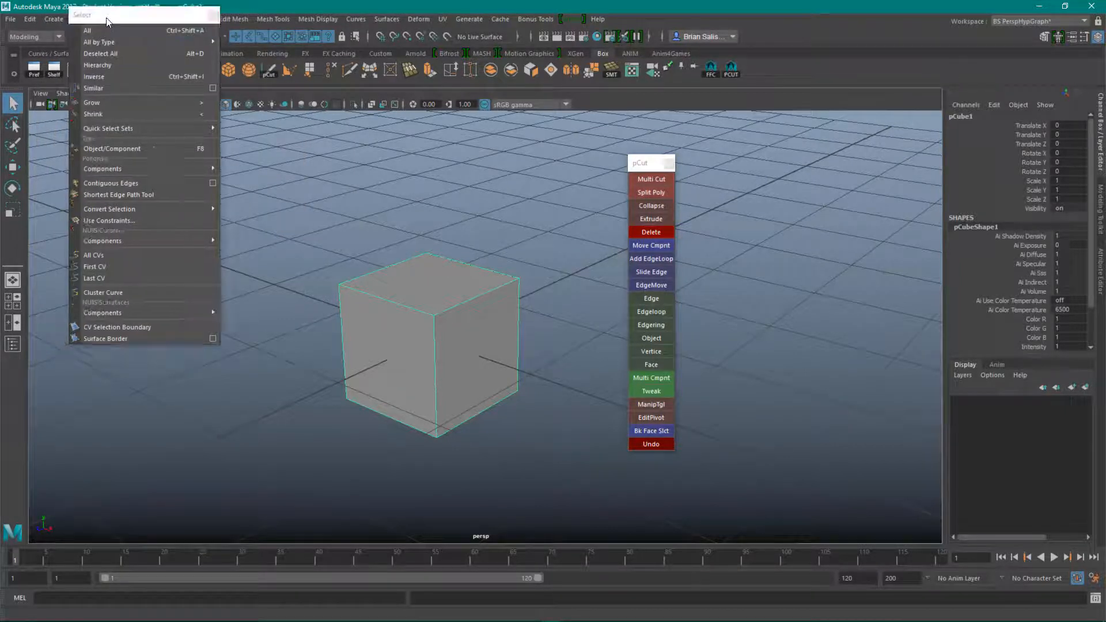
pyautogui.moveTo(107, 21); pyautogui.dragTo(73, 135)
# Tear off the Modify and Display menus and line them up beside the floating Select menu
pyautogui.click(109, 18)
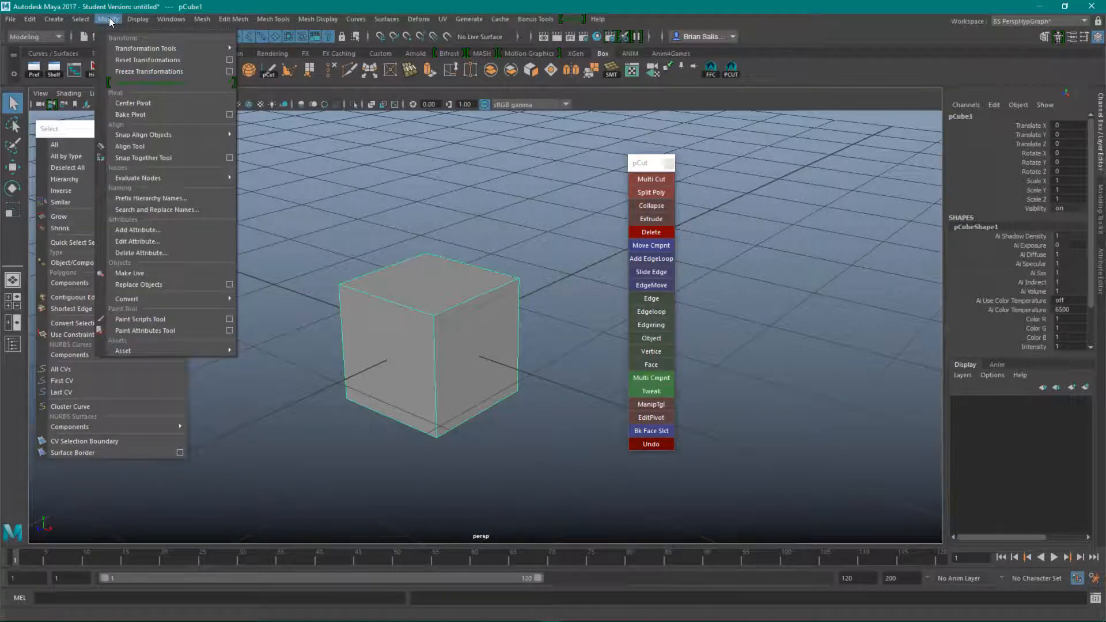
pyautogui.click(156, 32)
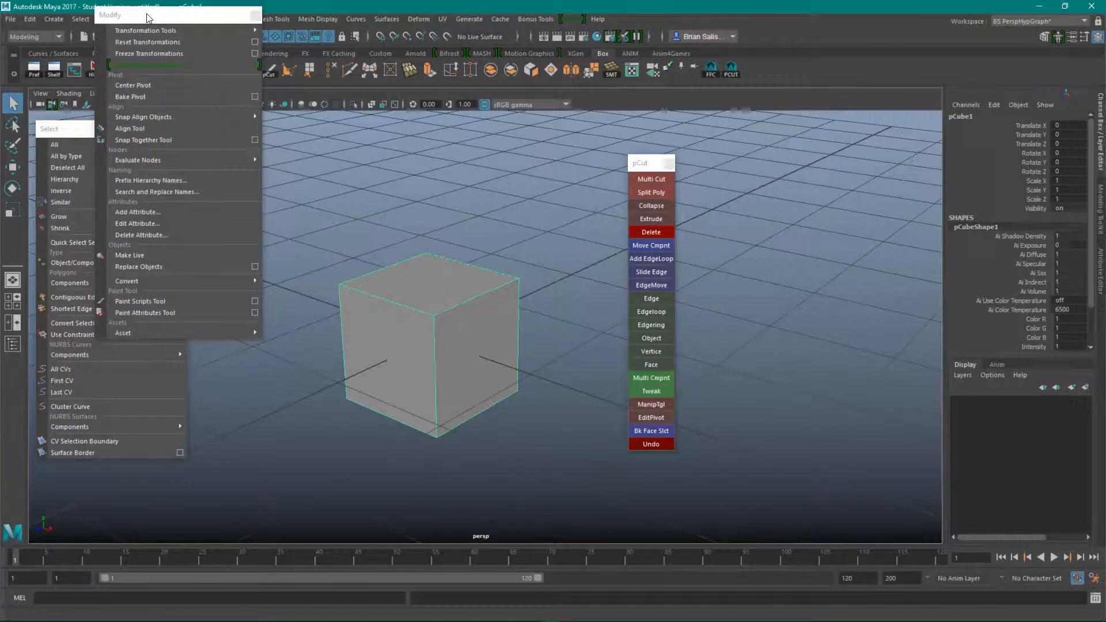
pyautogui.moveTo(148, 17); pyautogui.dragTo(240, 130)
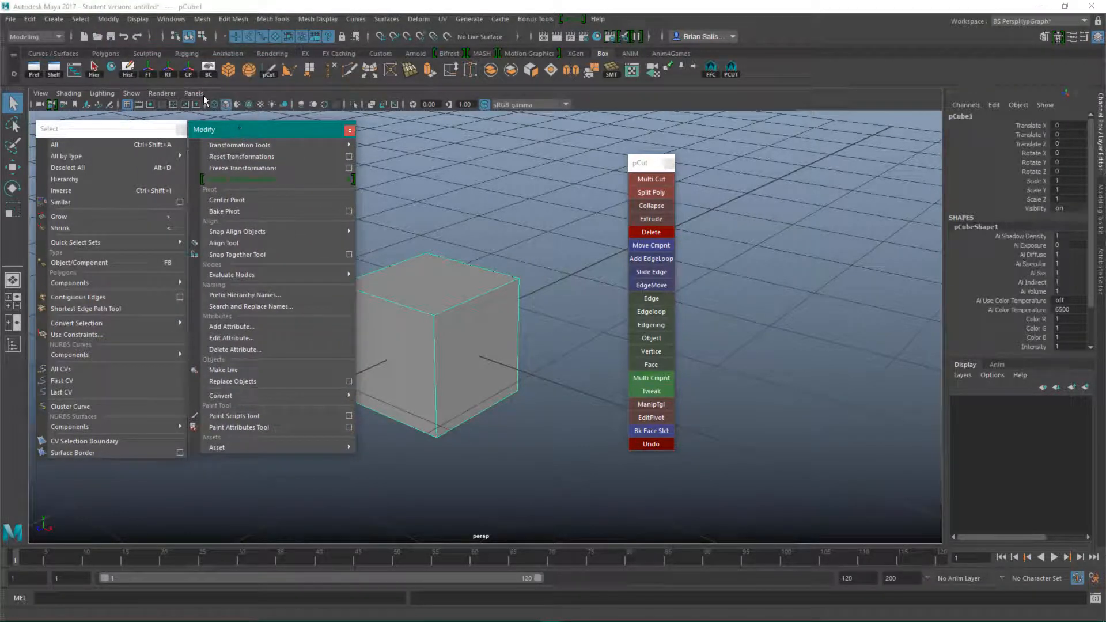
pyautogui.click(146, 18)
pyautogui.click(150, 29)
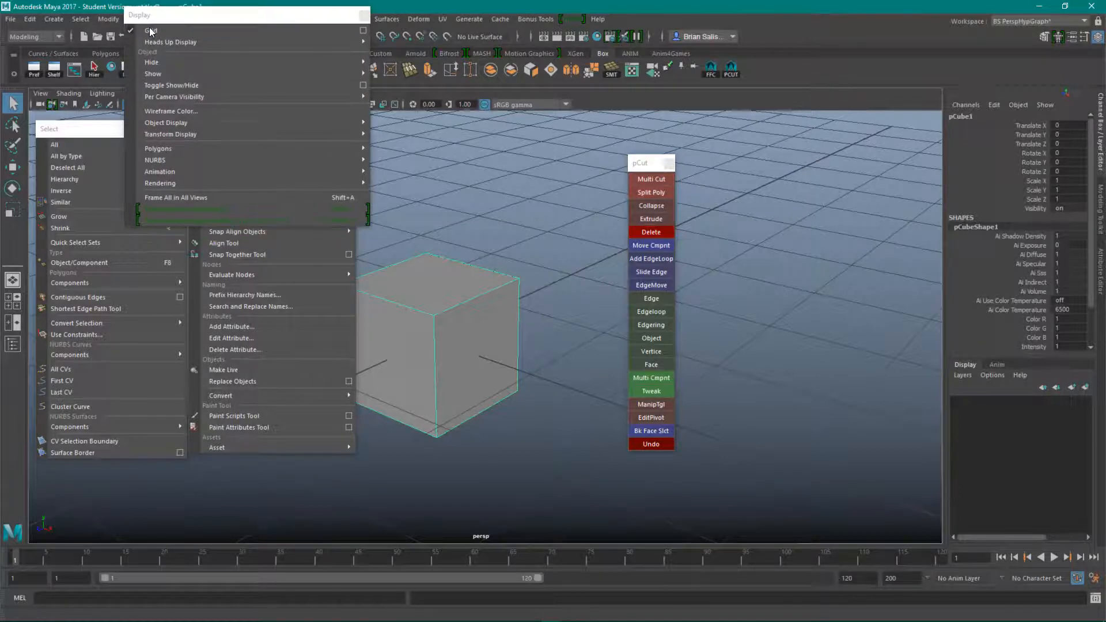
pyautogui.moveTo(151, 18); pyautogui.dragTo(385, 136)
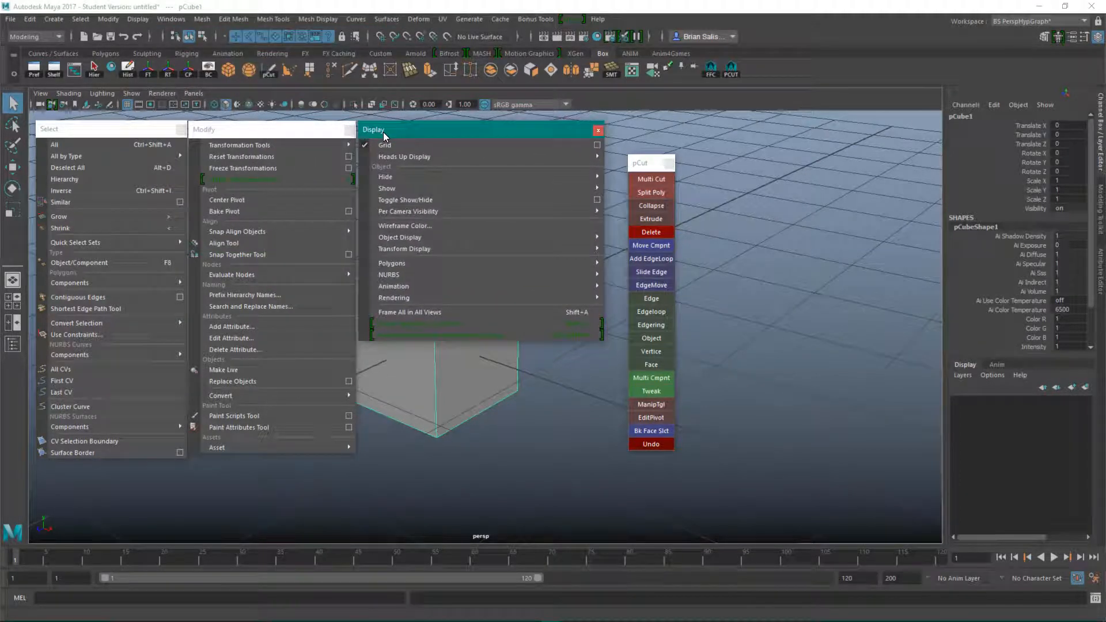
# Tear off the Mesh and Edit Mesh menus and arrange them side by side after the floating Display menu
pyautogui.click(201, 19)
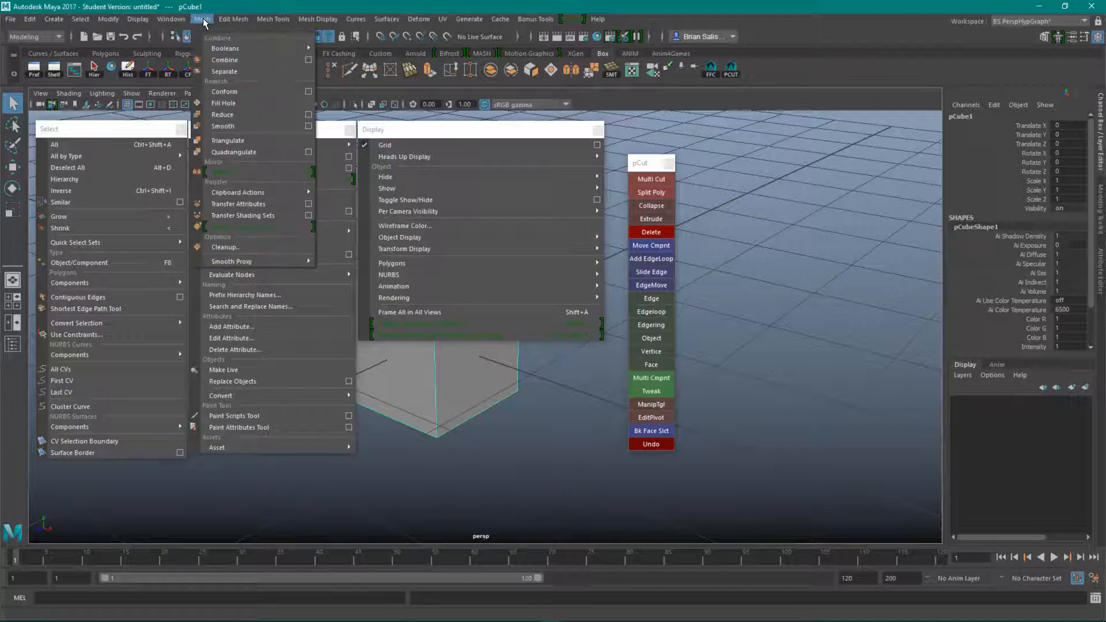
pyautogui.click(210, 29)
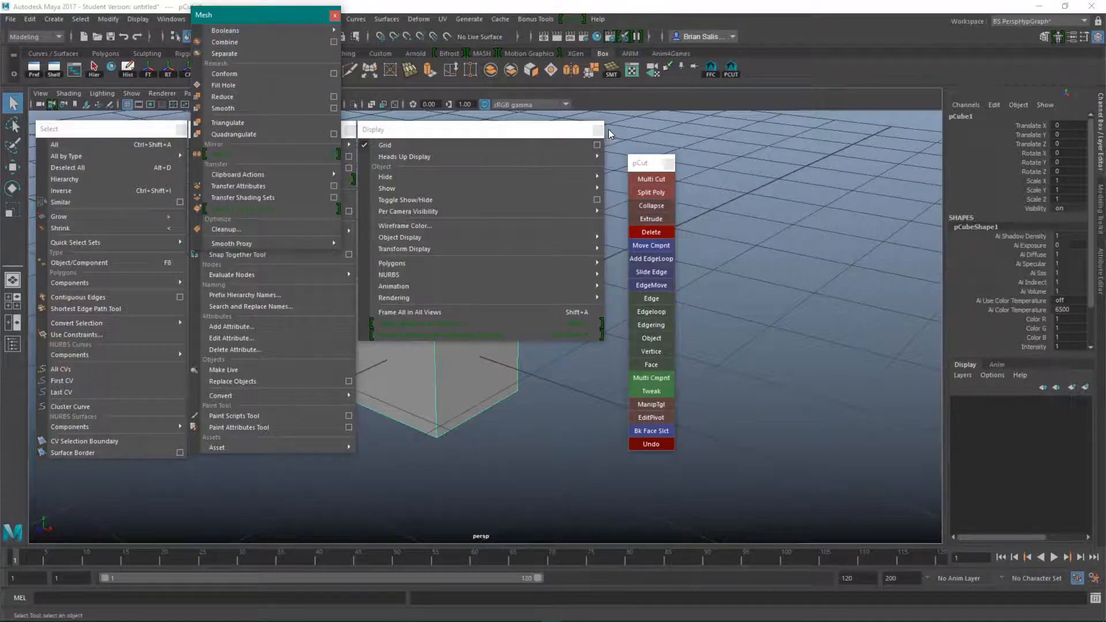
pyautogui.moveTo(255, 13); pyautogui.dragTo(755, 147)
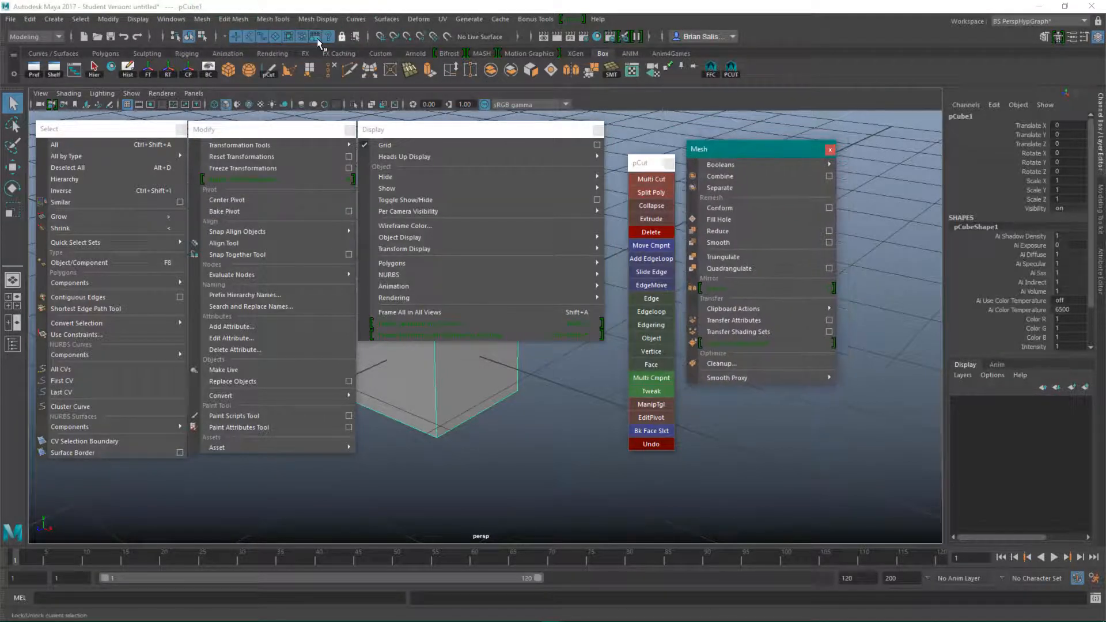
pyautogui.click(233, 20)
pyautogui.click(238, 29)
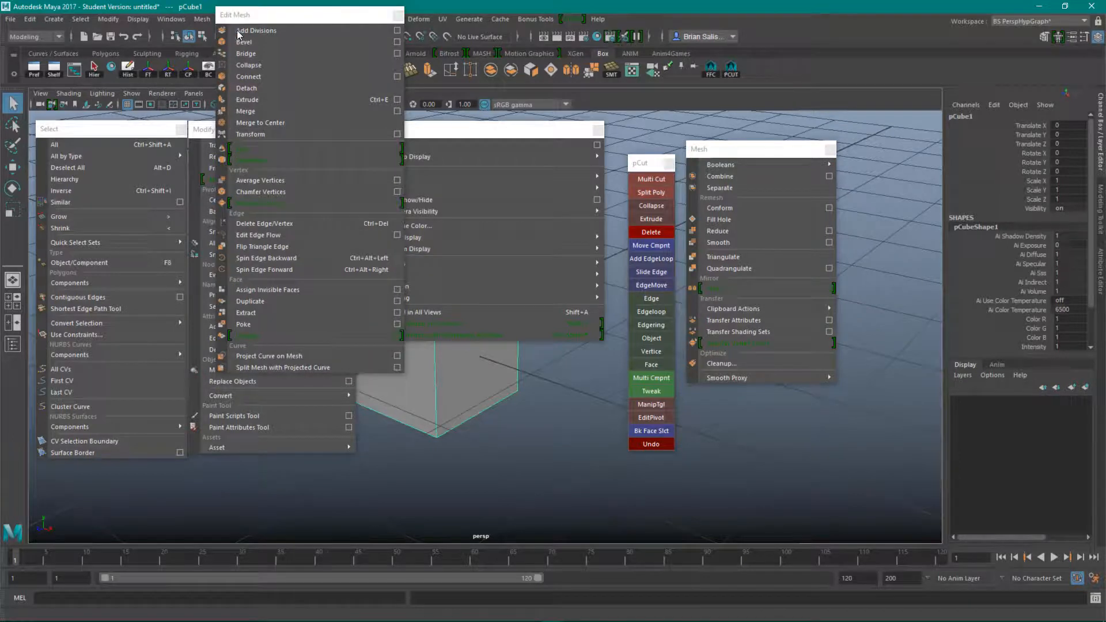
pyautogui.moveTo(239, 14); pyautogui.dragTo(784, 165)
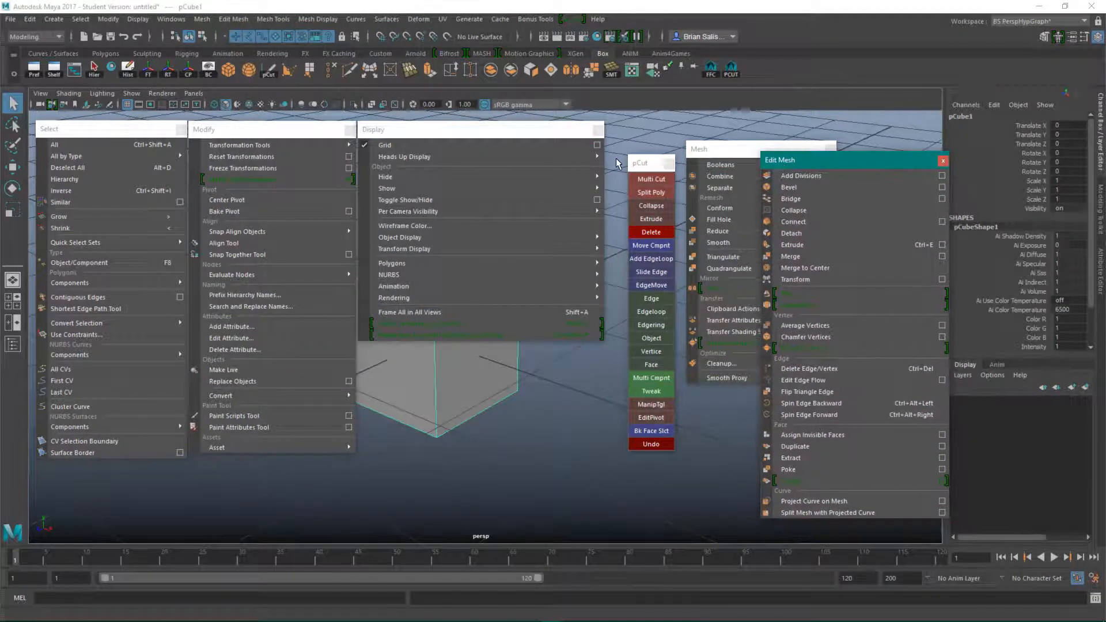
pyautogui.moveTo(704, 150); pyautogui.dragTo(626, 138)
pyautogui.moveTo(807, 161); pyautogui.dragTo(808, 136)
# Tear off the Mesh Tools menu and place it below the floating Display menu
pyautogui.click(275, 19)
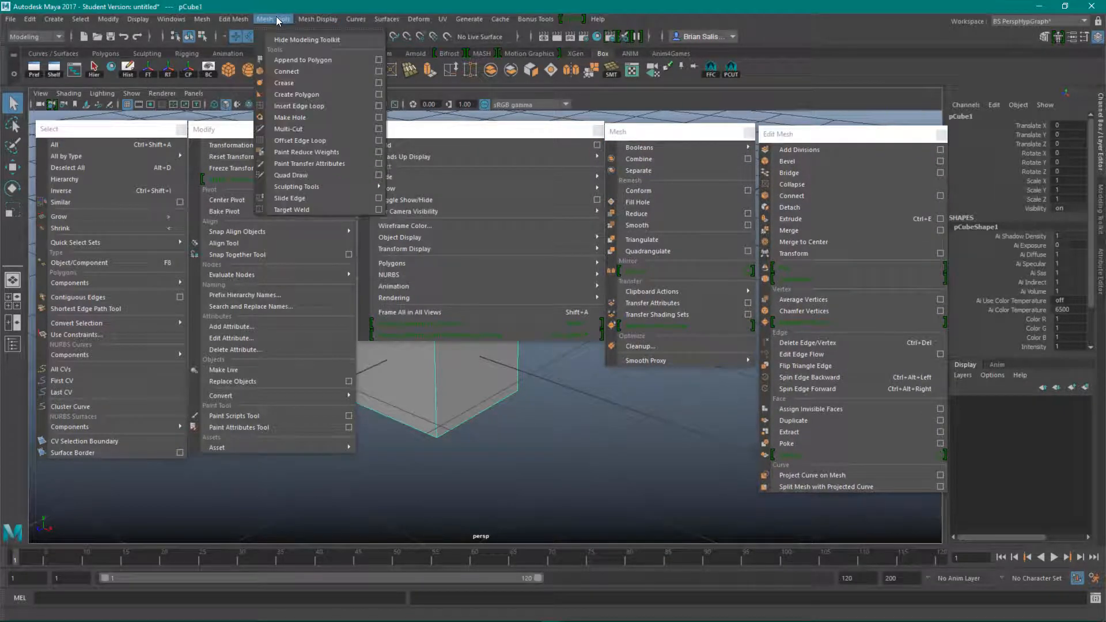
pyautogui.click(286, 29)
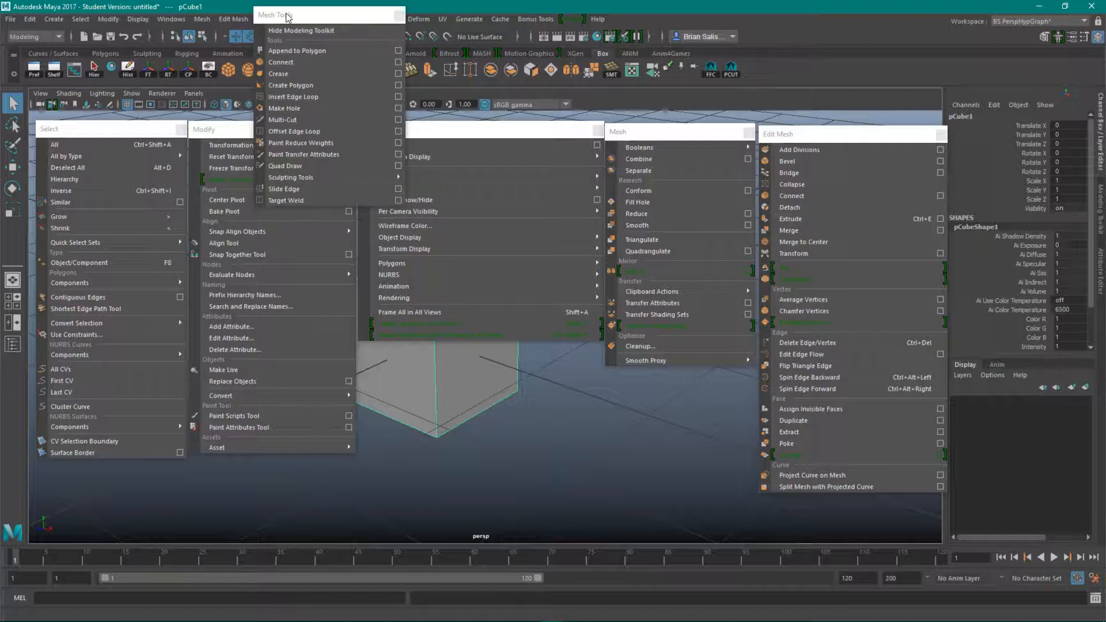
pyautogui.moveTo(287, 16); pyautogui.dragTo(413, 356)
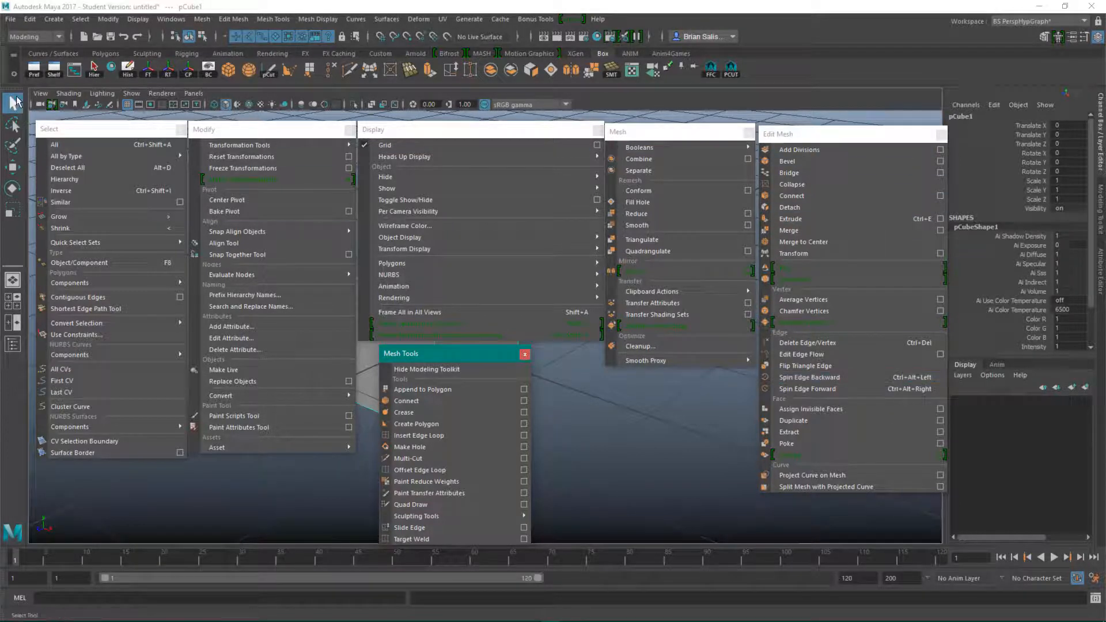
# Create a new shelf named BoxModel
pyautogui.click(13, 74)
pyautogui.click(13, 74)
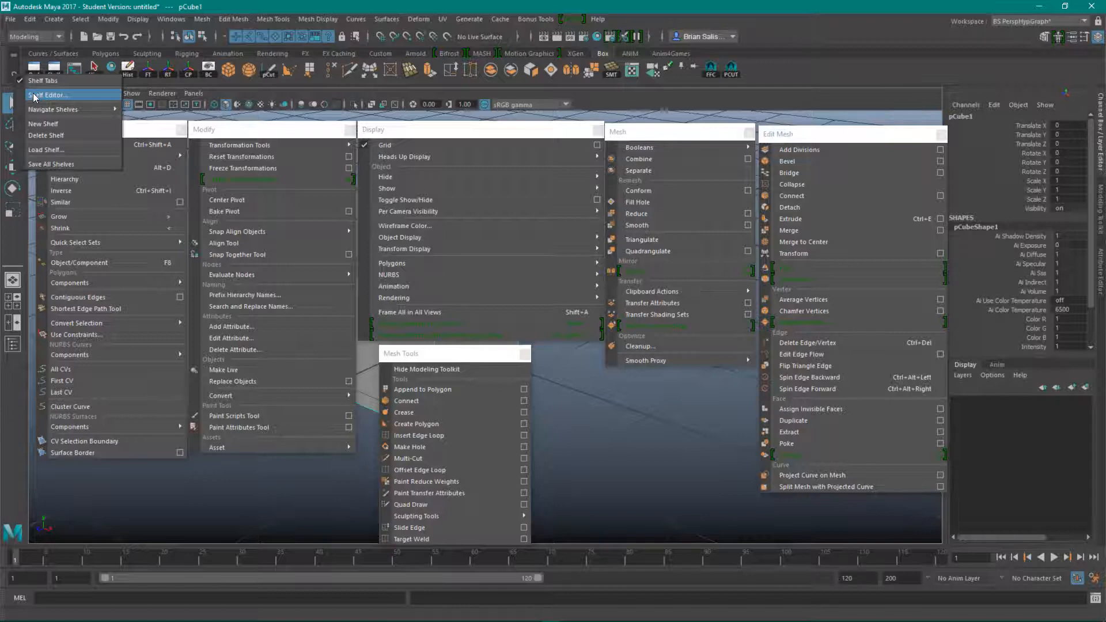
pyautogui.click(51, 123)
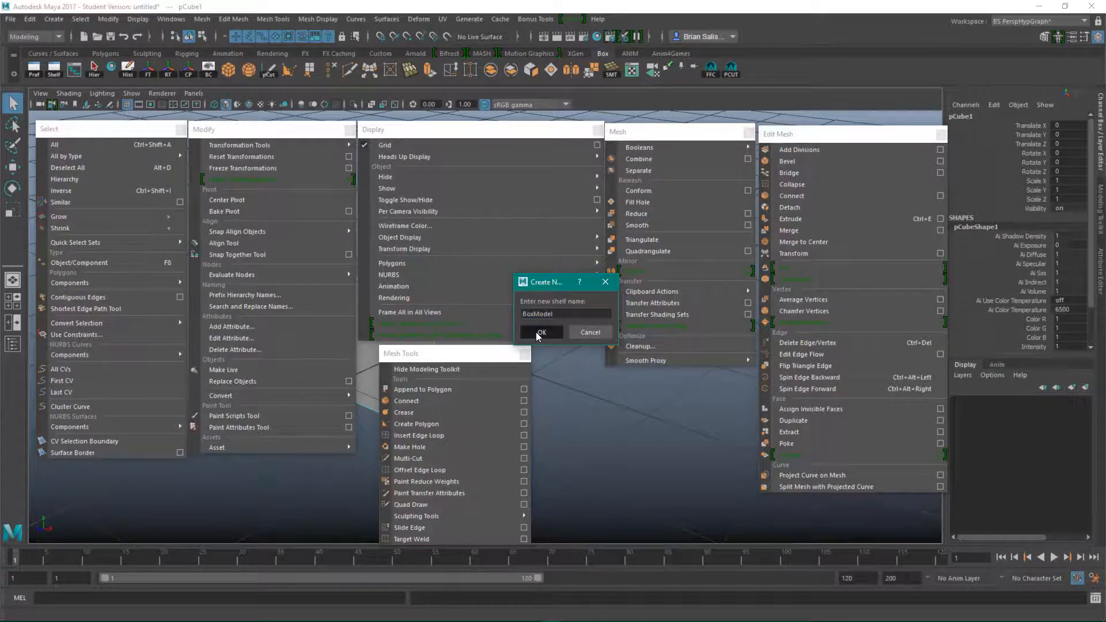
pyautogui.click(536, 332)
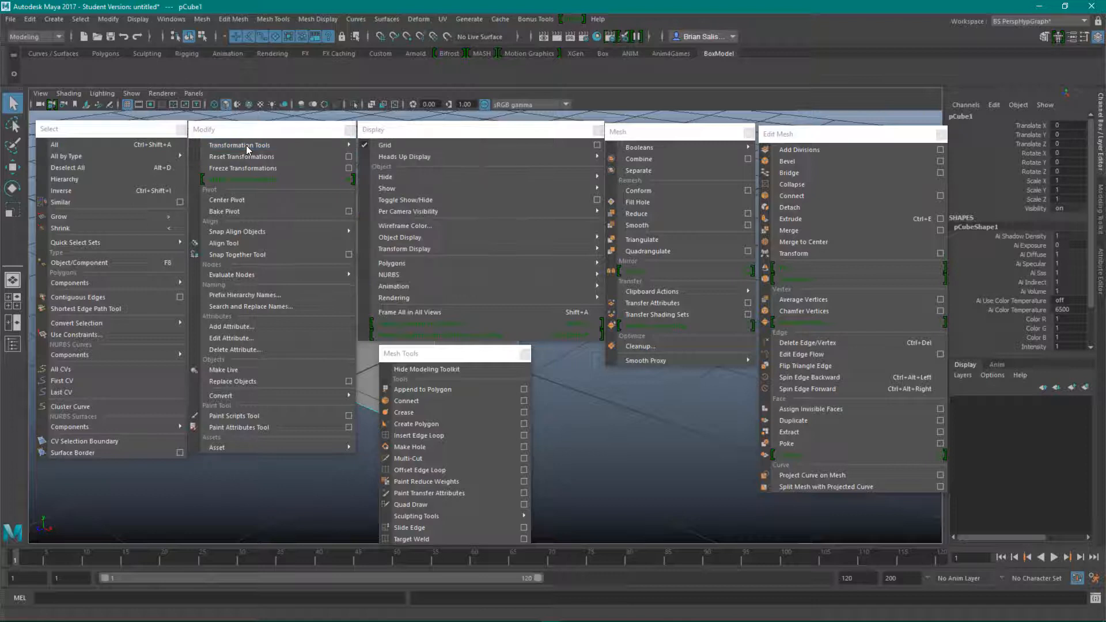
# Add the Reset Transformations, Freeze Transformations and Center Pivot commands from the floating Modify menu to the BoxModel shelf
pyautogui.click(244, 130)
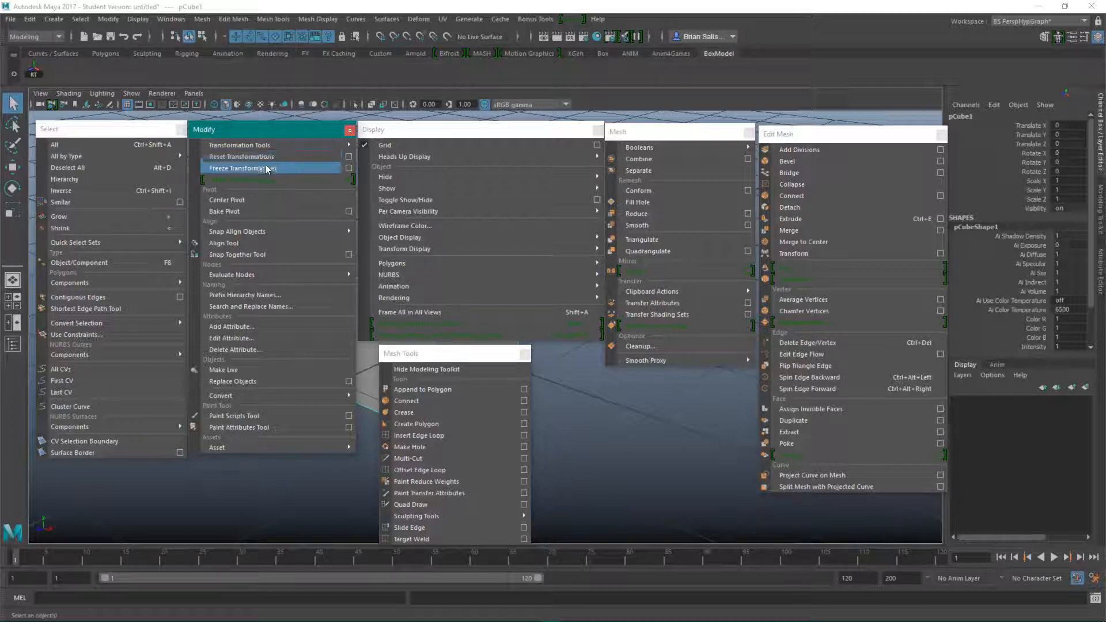
pyautogui.keyDown('ctrl'); pyautogui.keyDown('shift'); pyautogui.click(266, 168); pyautogui.keyUp('shift'); pyautogui.keyUp('ctrl')
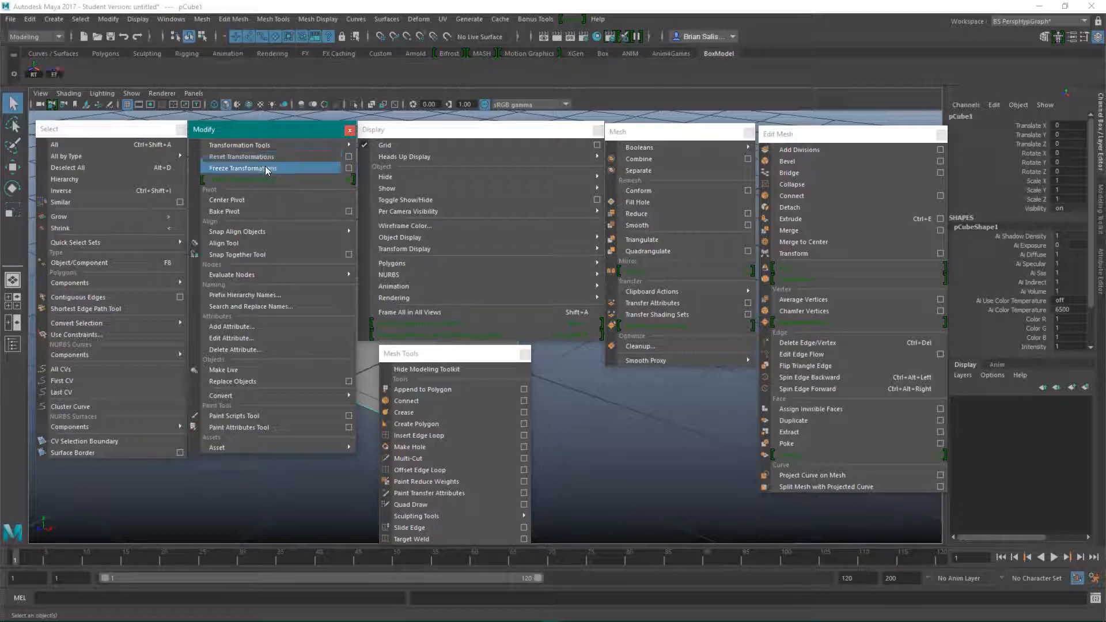
pyautogui.keyDown('ctrl'); pyautogui.keyDown('shift'); pyautogui.click(244, 200); pyautogui.keyUp('shift'); pyautogui.keyUp('ctrl')
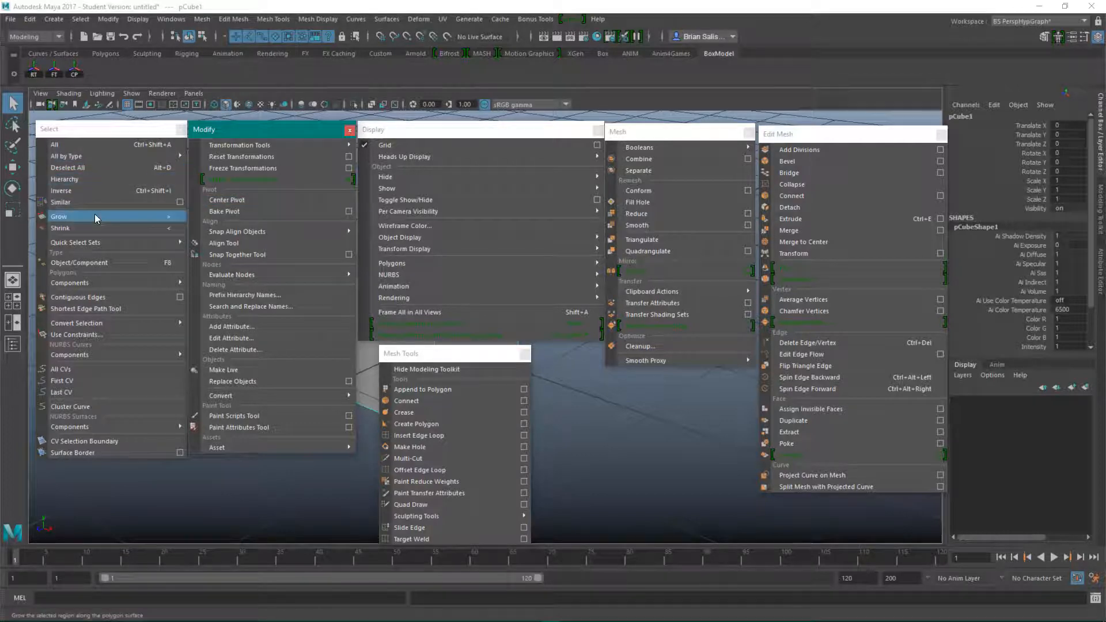
pyautogui.moveTo(96, 284)
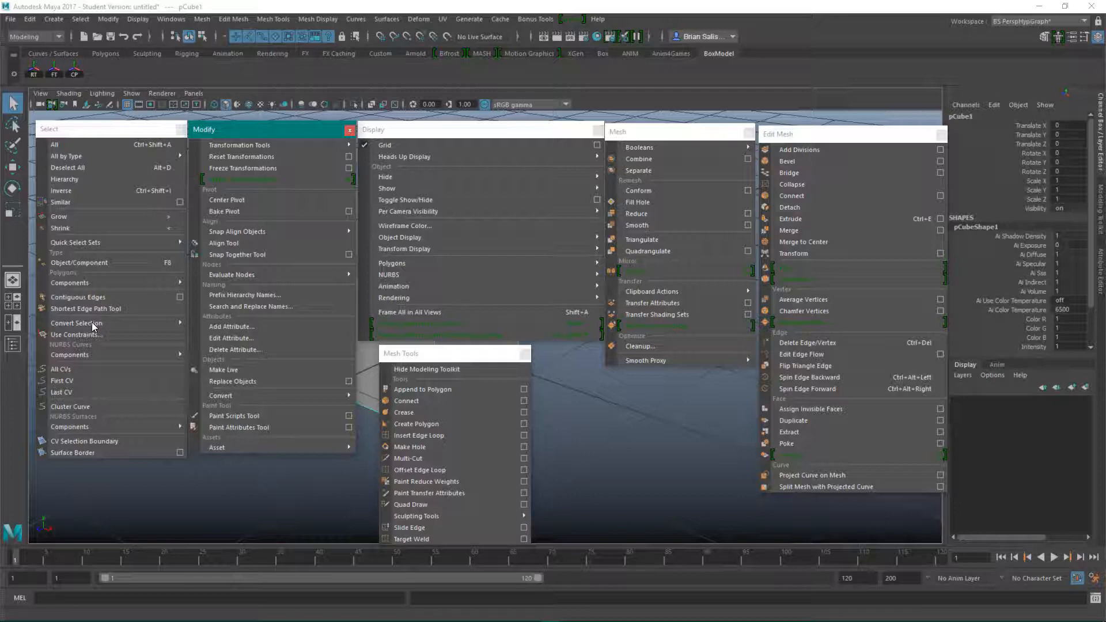
# Tear off the Convert Selection submenu from the floating Select menu, place it over that menu's area, and close the floating Select menu
pyautogui.moveTo(94, 324)
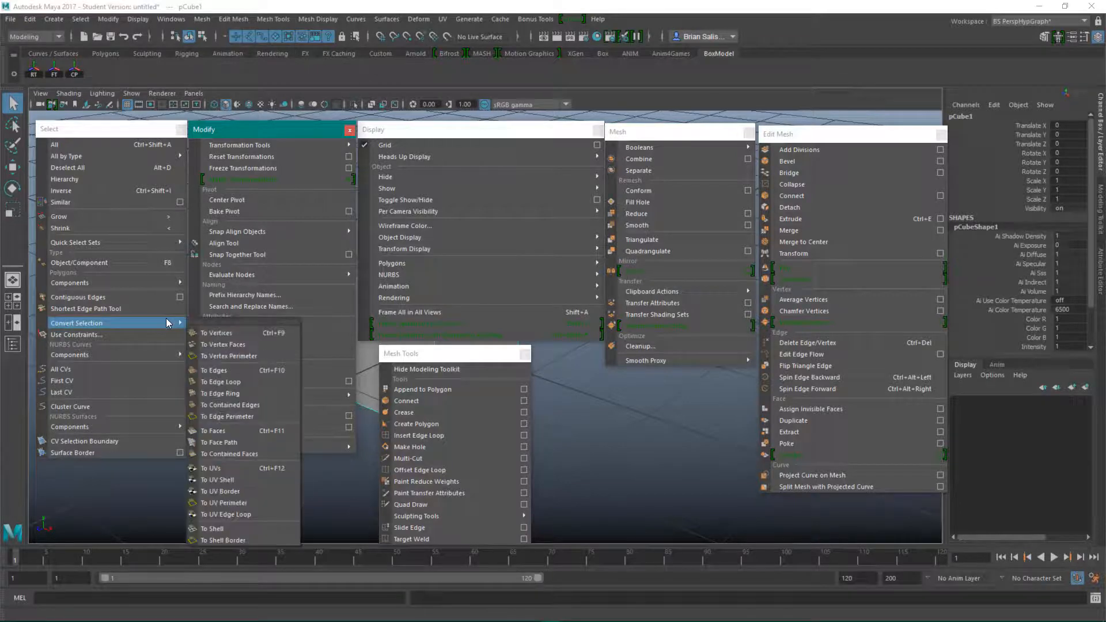
pyautogui.click(217, 320)
pyautogui.moveTo(226, 310); pyautogui.dragTo(117, 161)
pyautogui.click(181, 134)
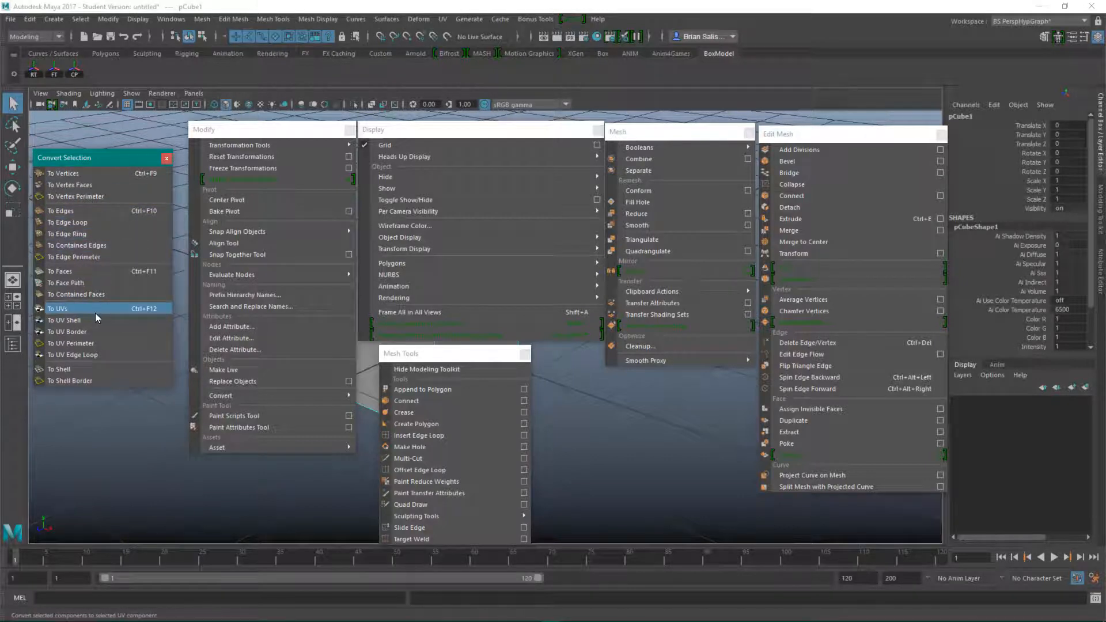
# Add the To Edge Loop and To Edge Ring commands to the BoxModel shelf and close the floating Convert Selection menu
pyautogui.keyDown('ctrl'); pyautogui.keyDown('shift'); pyautogui.click(84, 222); pyautogui.keyUp('shift'); pyautogui.keyUp('ctrl')
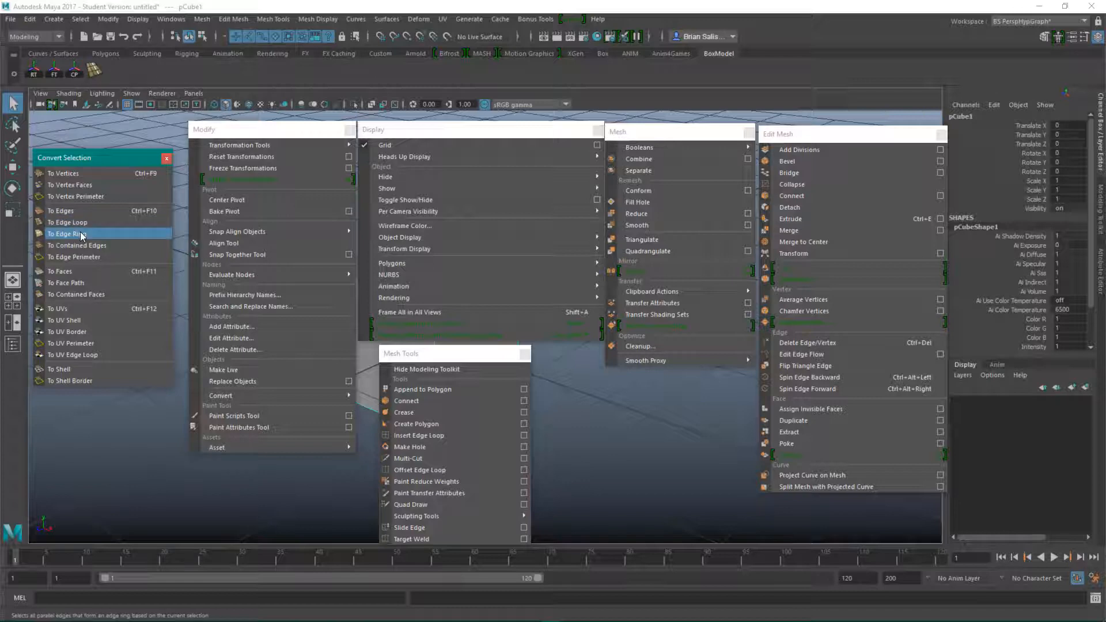
pyautogui.keyDown('ctrl'); pyautogui.keyDown('shift'); pyautogui.click(81, 235); pyautogui.keyUp('shift'); pyautogui.keyUp('ctrl')
pyautogui.click(166, 158)
# Close the floating Modify menu and move the floating Display menu into its place
pyautogui.moveTo(275, 130); pyautogui.dragTo(216, 129)
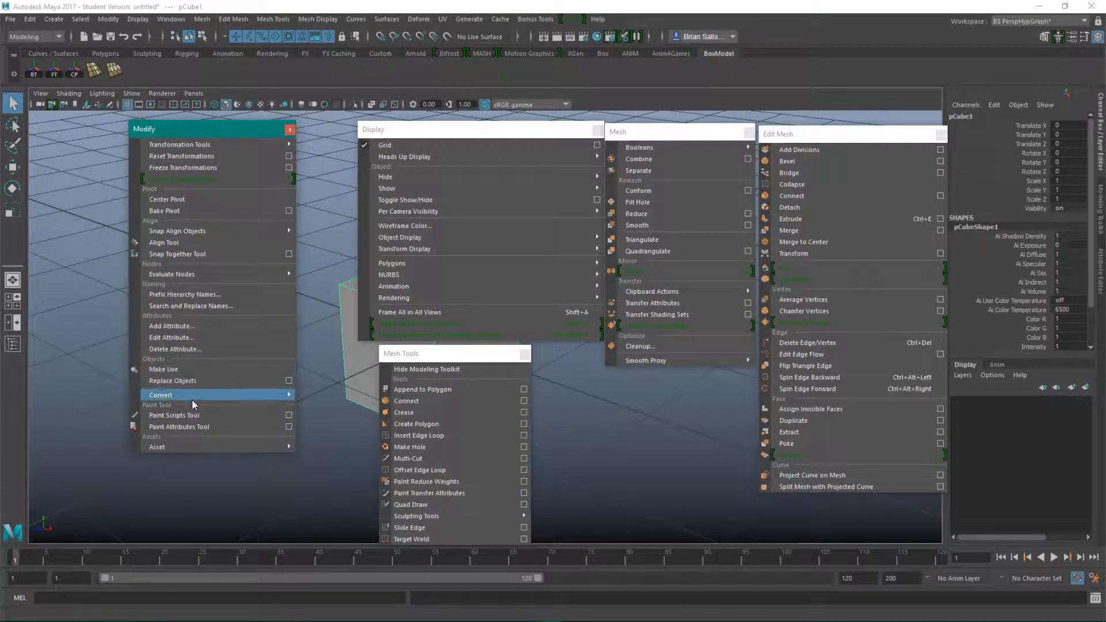
pyautogui.click(189, 448)
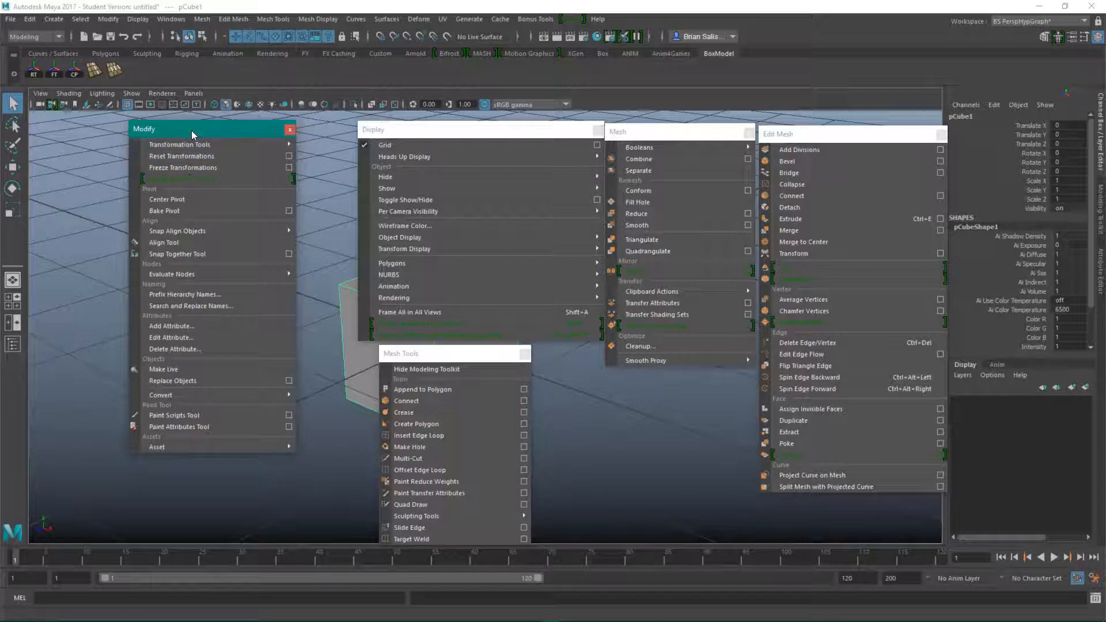
pyautogui.click(290, 129)
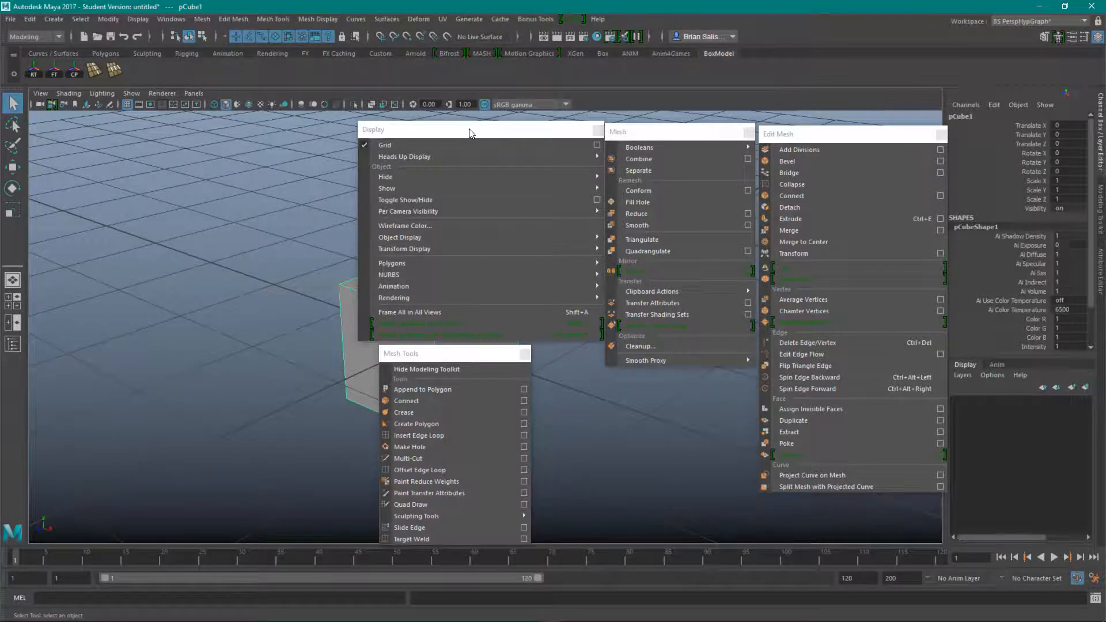
pyautogui.moveTo(470, 131); pyautogui.dragTo(305, 133)
pyautogui.moveTo(233, 135); pyautogui.dragTo(161, 134)
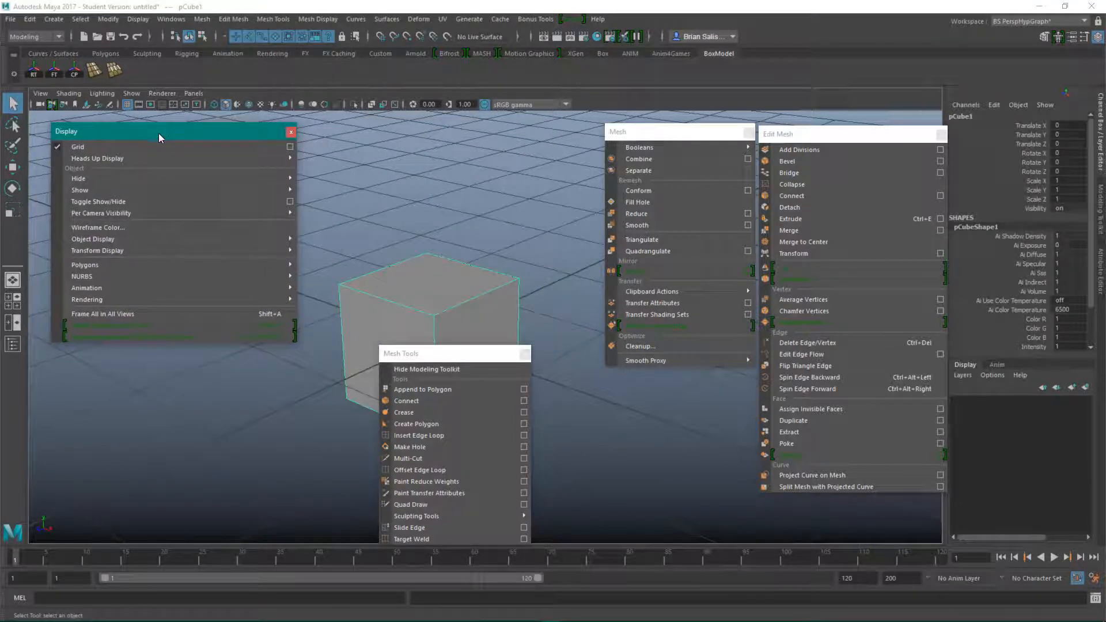
# Add the Delete by Type History command from the Edit menu to the BoxModel shelf
pyautogui.click(28, 19)
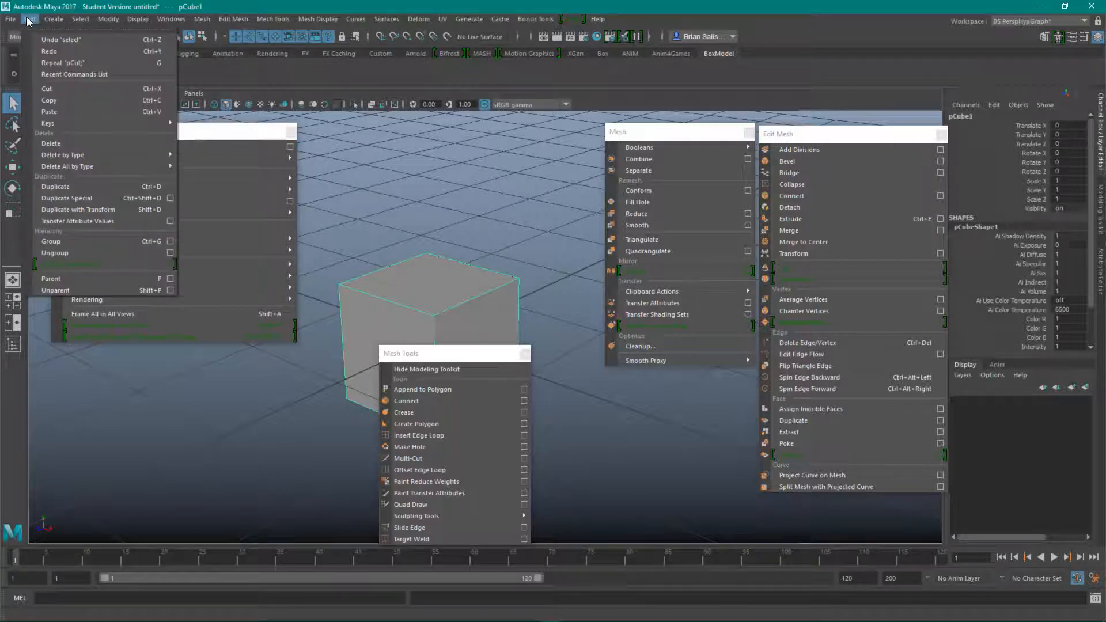
pyautogui.moveTo(92, 155)
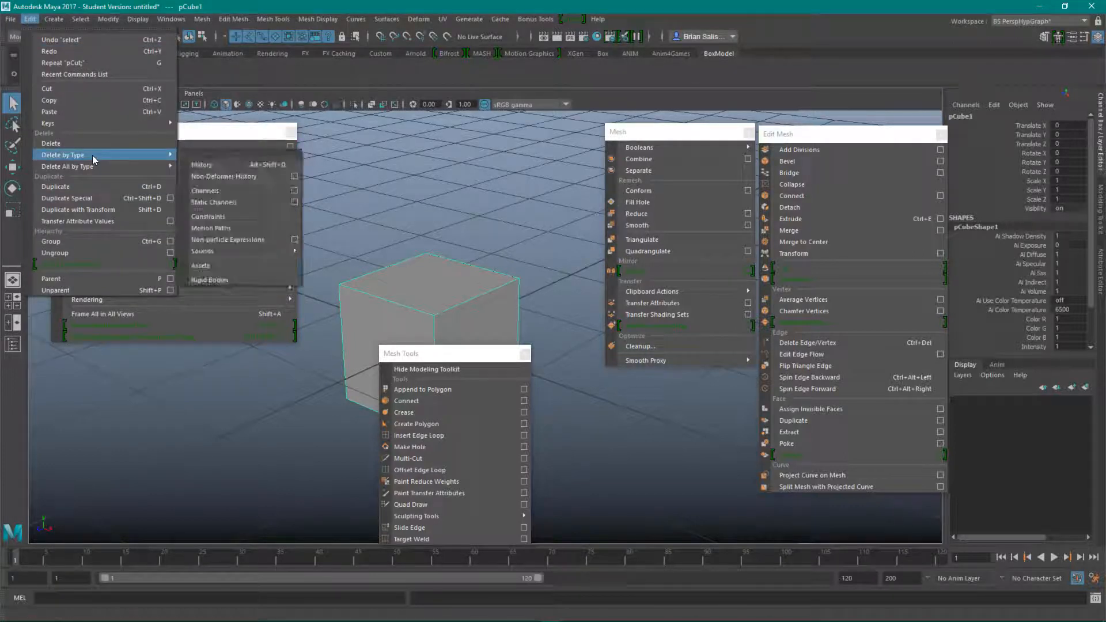
pyautogui.keyDown('ctrl'); pyautogui.keyDown('shift'); pyautogui.click(236, 164); pyautogui.keyUp('shift'); pyautogui.keyUp('ctrl')
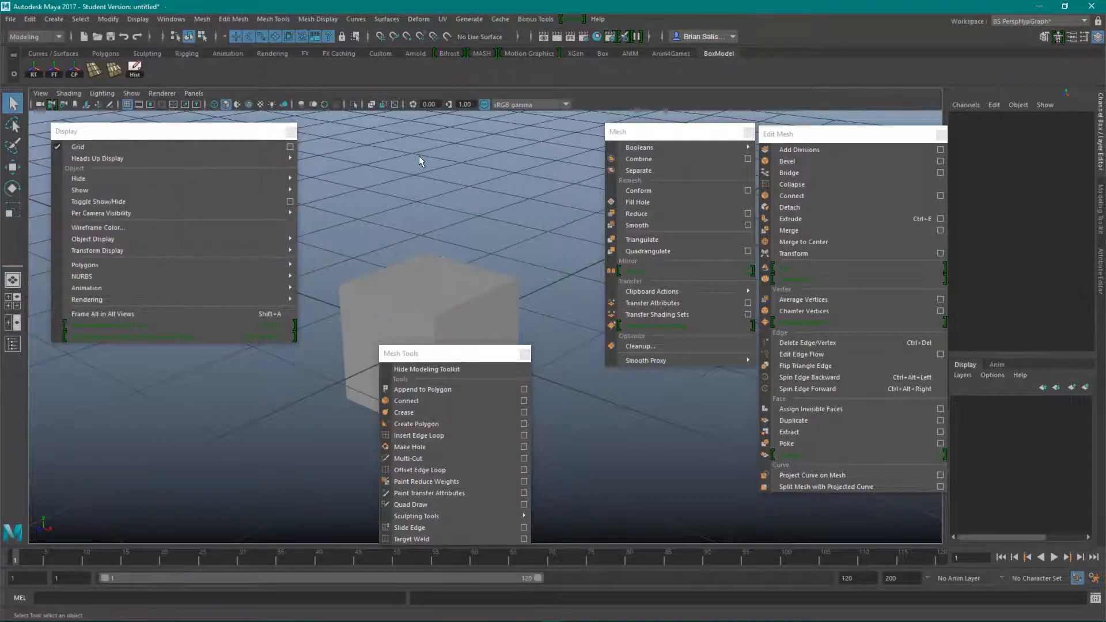
# Add the polygon Backface Culling command from the floating Display menu to the BoxModel shelf and close that floating menu
pyautogui.moveTo(141, 136); pyautogui.dragTo(148, 157)
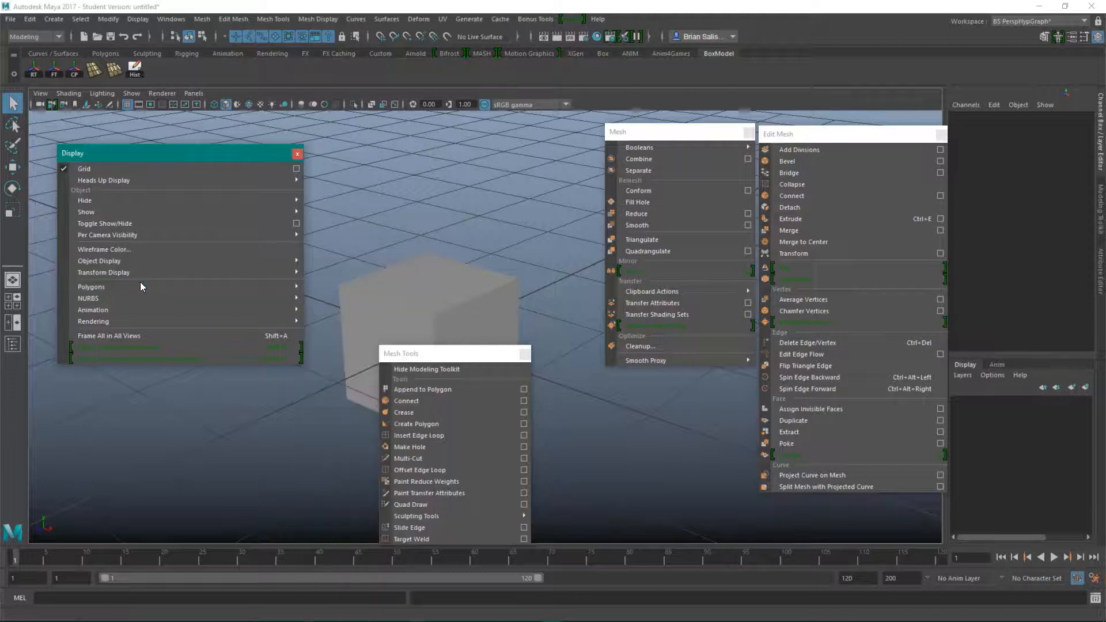
pyautogui.moveTo(143, 288)
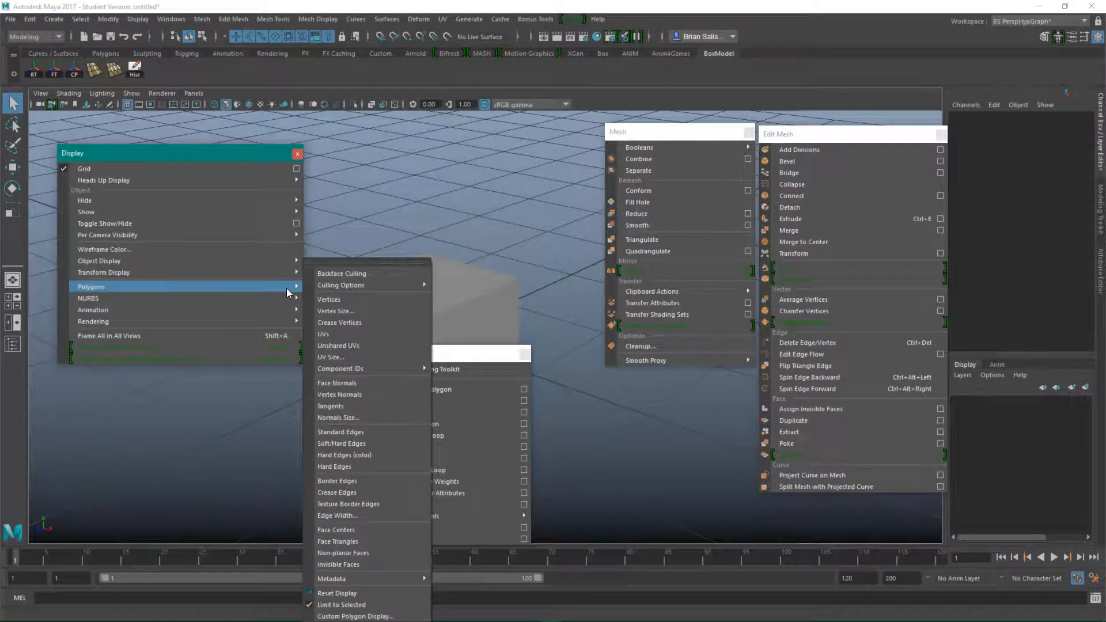
pyautogui.keyDown('ctrl'); pyautogui.keyDown('shift'); pyautogui.click(340, 272); pyautogui.keyUp('shift'); pyautogui.keyUp('ctrl')
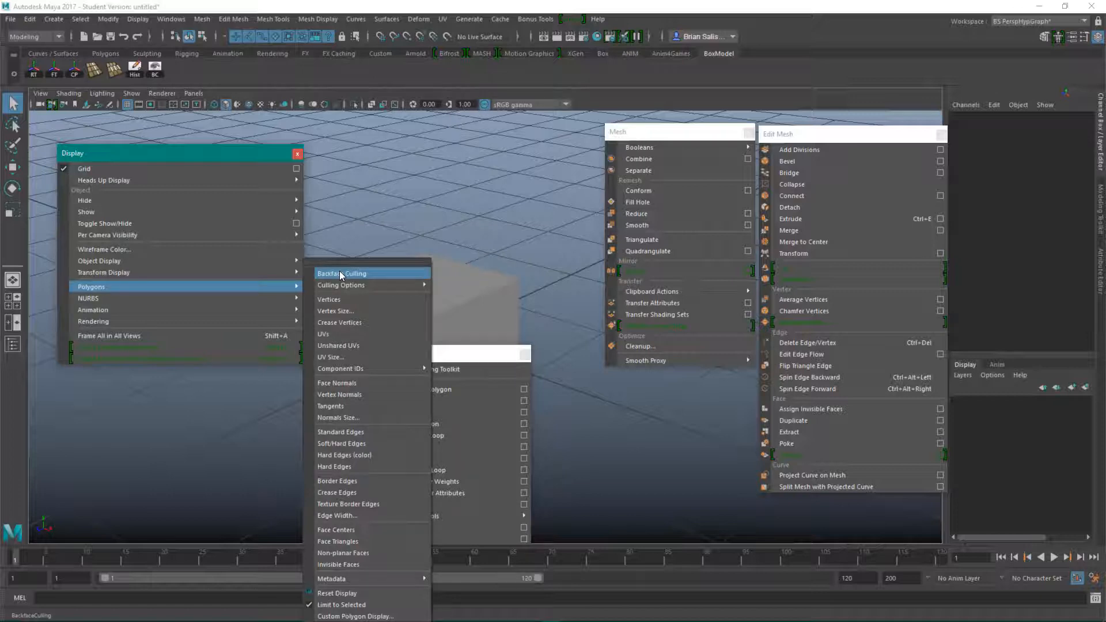
pyautogui.click(337, 182)
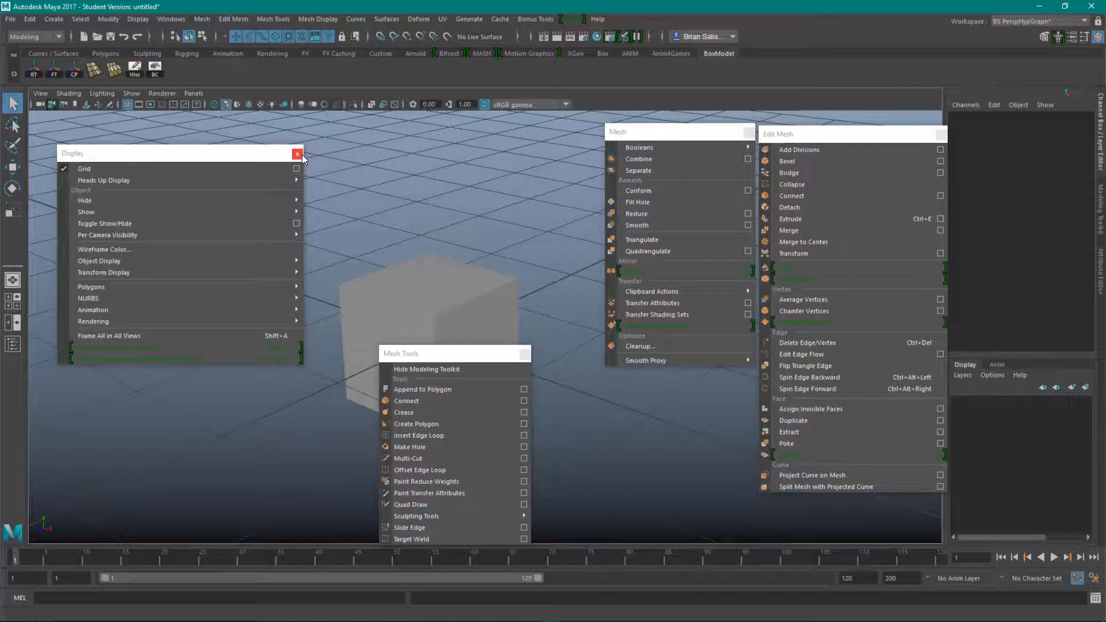
pyautogui.click(300, 155)
# Add Append to Polygon, Create Polygon, Insert Edge Loop, Multi-Cut and Slide Edge from the floating Mesh Tools menu to the BoxModel shelf, and close that menu
pyautogui.moveTo(407, 362); pyautogui.dragTo(140, 148)
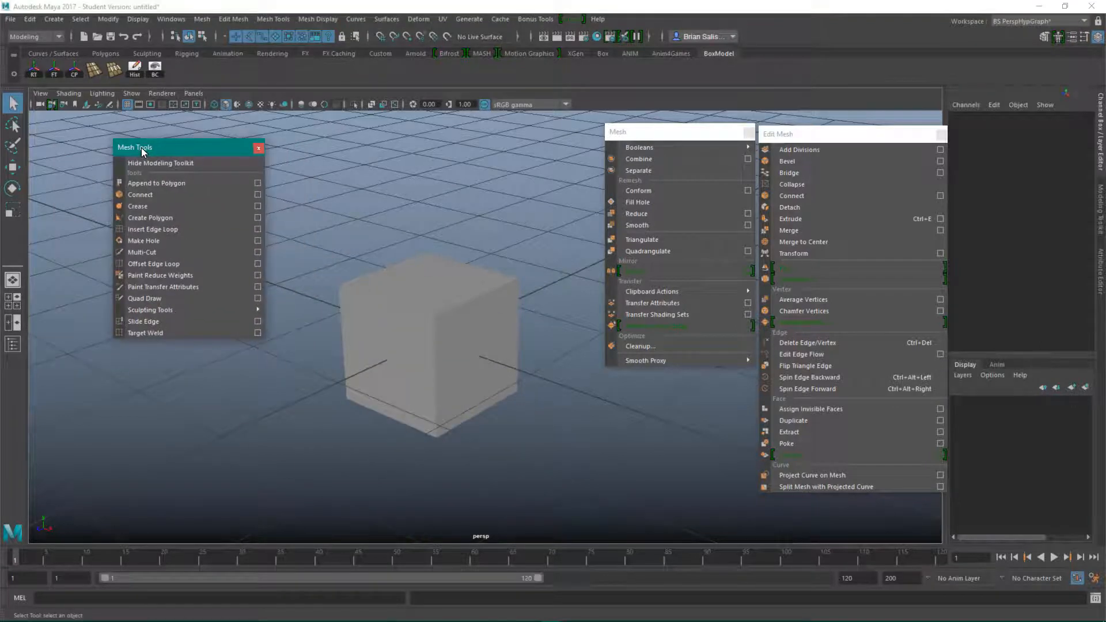
pyautogui.keyDown('ctrl'); pyautogui.keyDown('shift'); pyautogui.click(166, 184); pyautogui.keyUp('shift'); pyautogui.keyUp('ctrl')
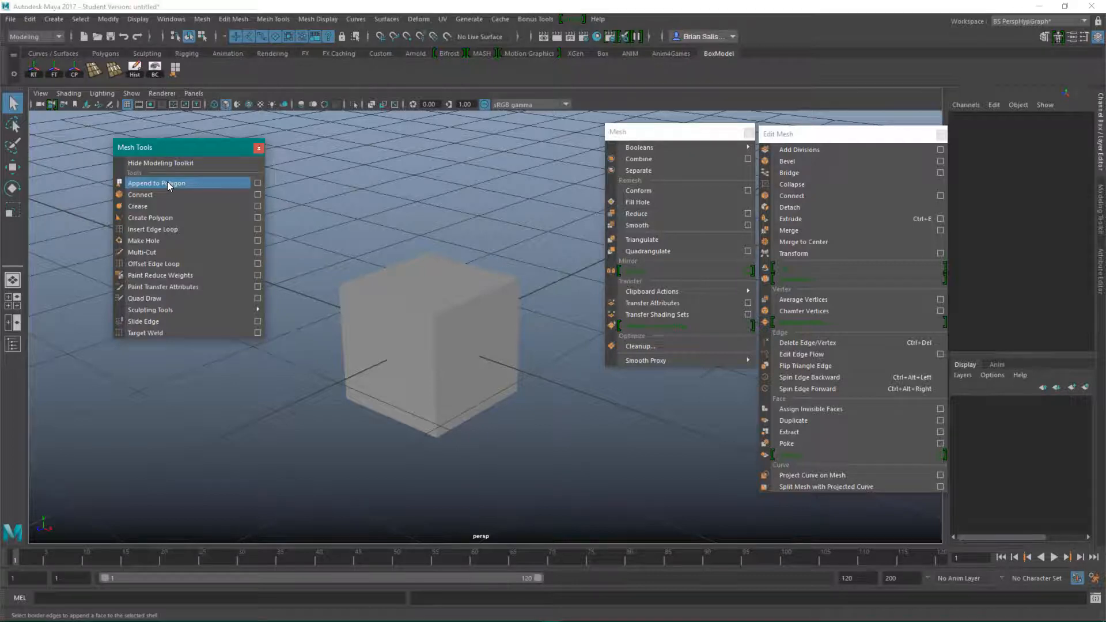
pyautogui.keyDown('ctrl'); pyautogui.keyDown('shift'); pyautogui.click(167, 218); pyautogui.keyUp('shift'); pyautogui.keyUp('ctrl')
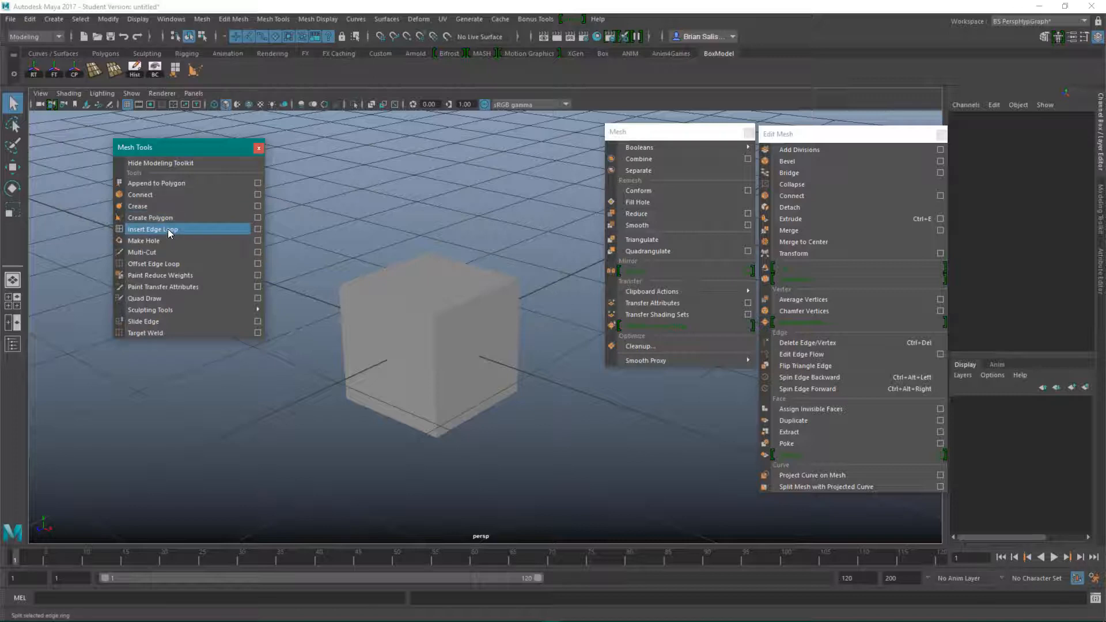
pyautogui.keyDown('ctrl'); pyautogui.keyDown('shift'); pyautogui.click(168, 228); pyautogui.keyUp('shift'); pyautogui.keyUp('ctrl')
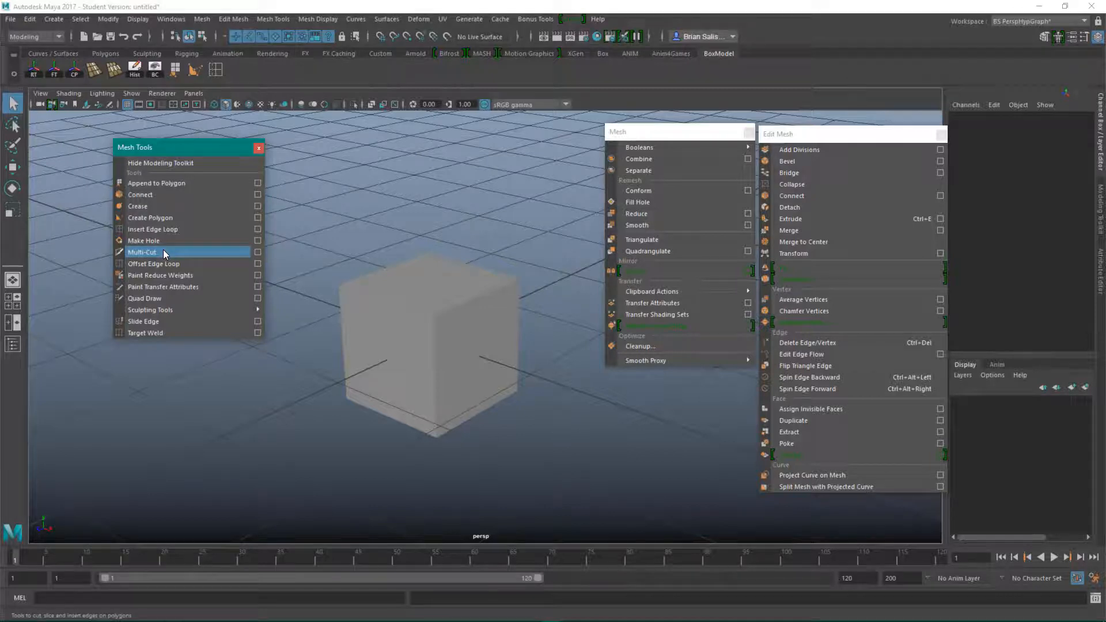
pyautogui.keyDown('ctrl'); pyautogui.keyDown('shift'); pyautogui.click(163, 250); pyautogui.keyUp('shift'); pyautogui.keyUp('ctrl')
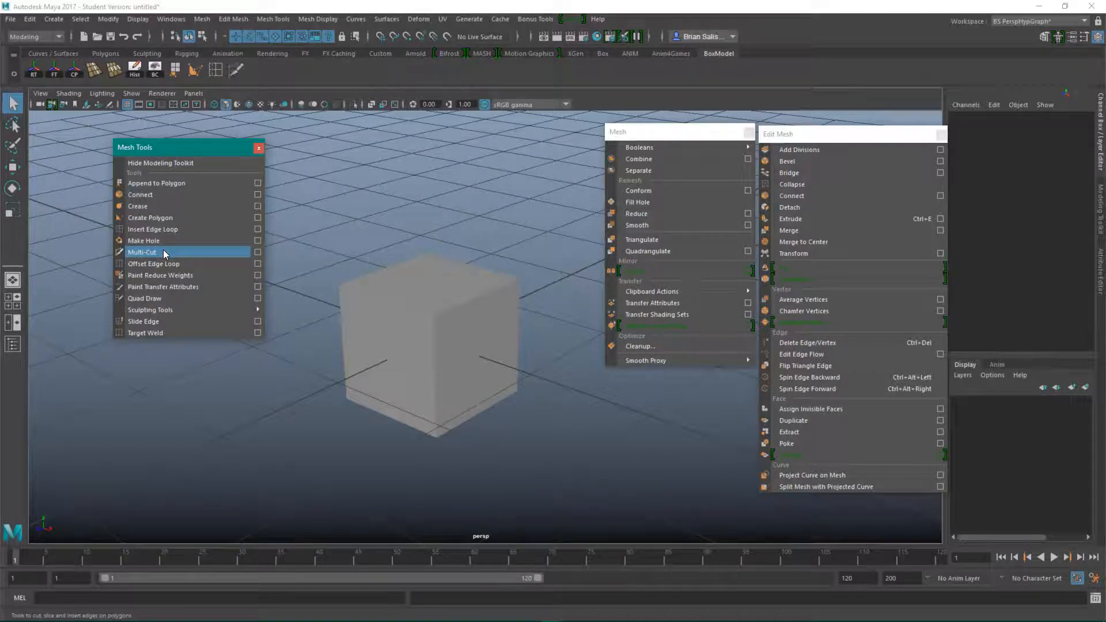
pyautogui.keyDown('ctrl'); pyautogui.keyDown('shift'); pyautogui.click(162, 321); pyautogui.keyUp('shift'); pyautogui.keyUp('ctrl')
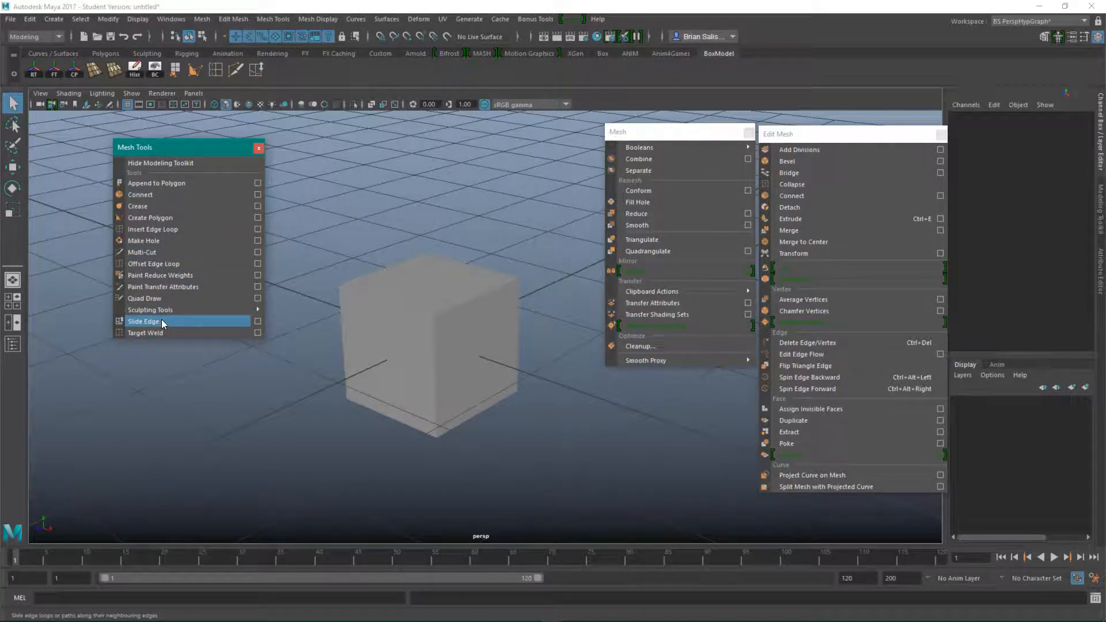
pyautogui.click(259, 148)
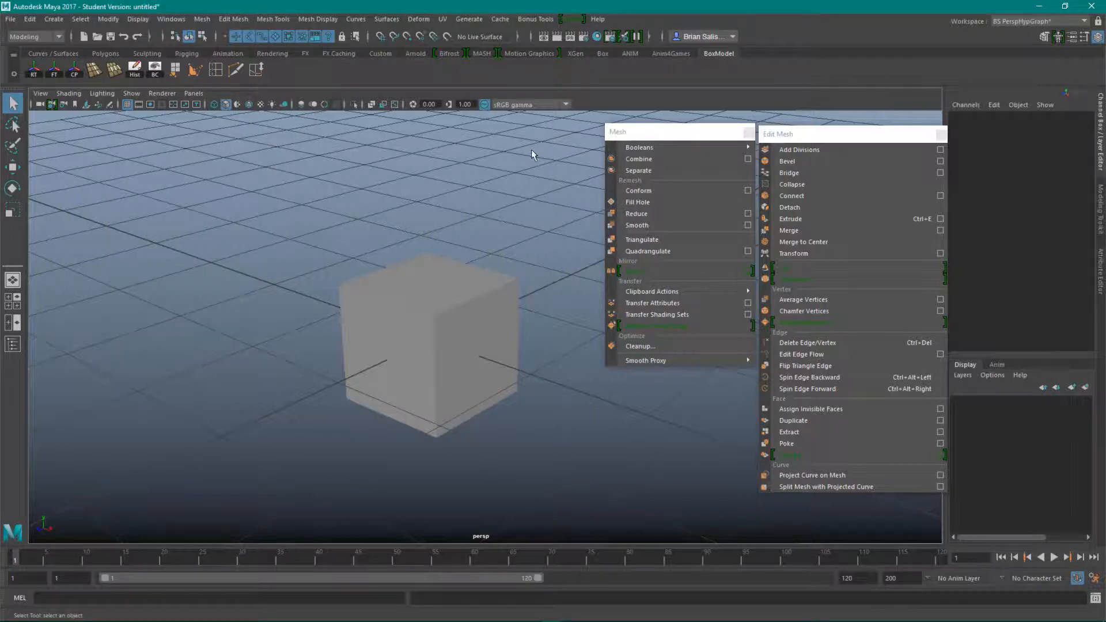
# Add Combine, Separate, Fill Hole and the Mirror options from the floating Mesh menu to the BoxModel shelf, and close that menu
pyautogui.moveTo(693, 135); pyautogui.dragTo(208, 133)
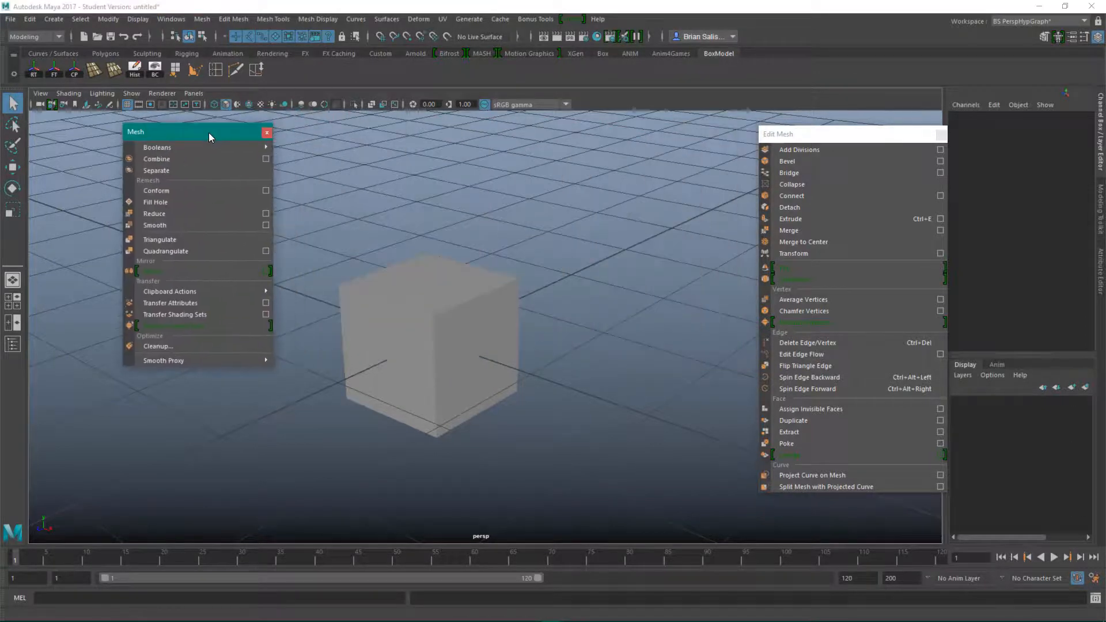
pyautogui.keyDown('ctrl'); pyautogui.keyDown('shift'); pyautogui.click(176, 158); pyautogui.keyUp('shift'); pyautogui.keyUp('ctrl')
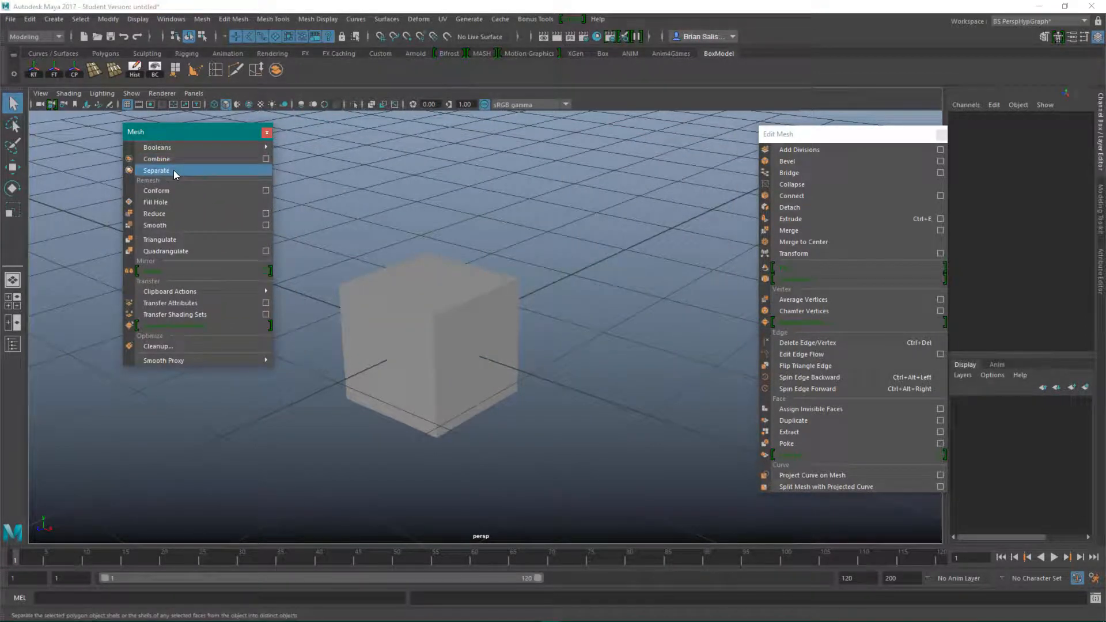
pyautogui.keyDown('ctrl'); pyautogui.keyDown('shift'); pyautogui.click(174, 171); pyautogui.keyUp('shift'); pyautogui.keyUp('ctrl')
pyautogui.keyDown('ctrl'); pyautogui.keyDown('shift'); pyautogui.click(185, 202); pyautogui.keyUp('shift'); pyautogui.keyUp('ctrl')
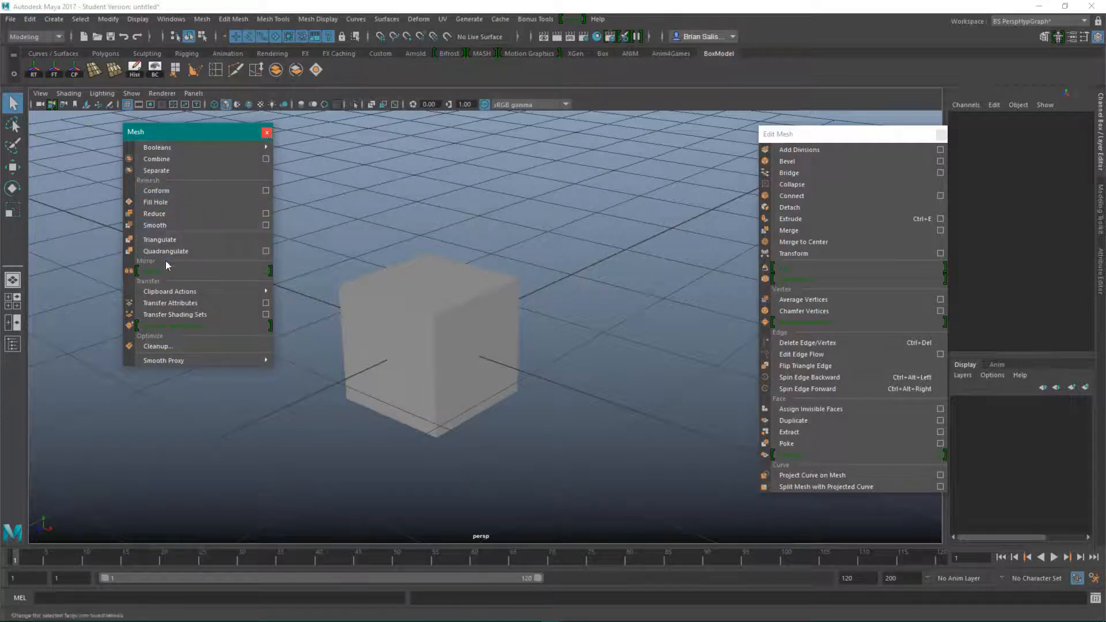
pyautogui.keyDown('ctrl'); pyautogui.keyDown('shift'); pyautogui.click(266, 274); pyautogui.keyUp('shift'); pyautogui.keyUp('ctrl')
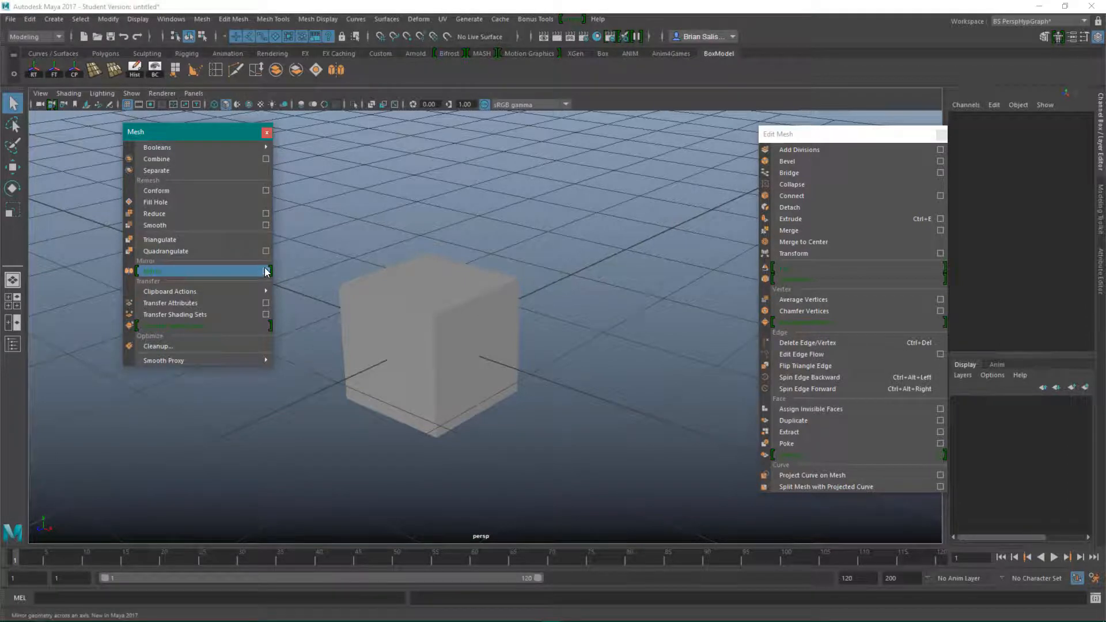
pyautogui.click(266, 132)
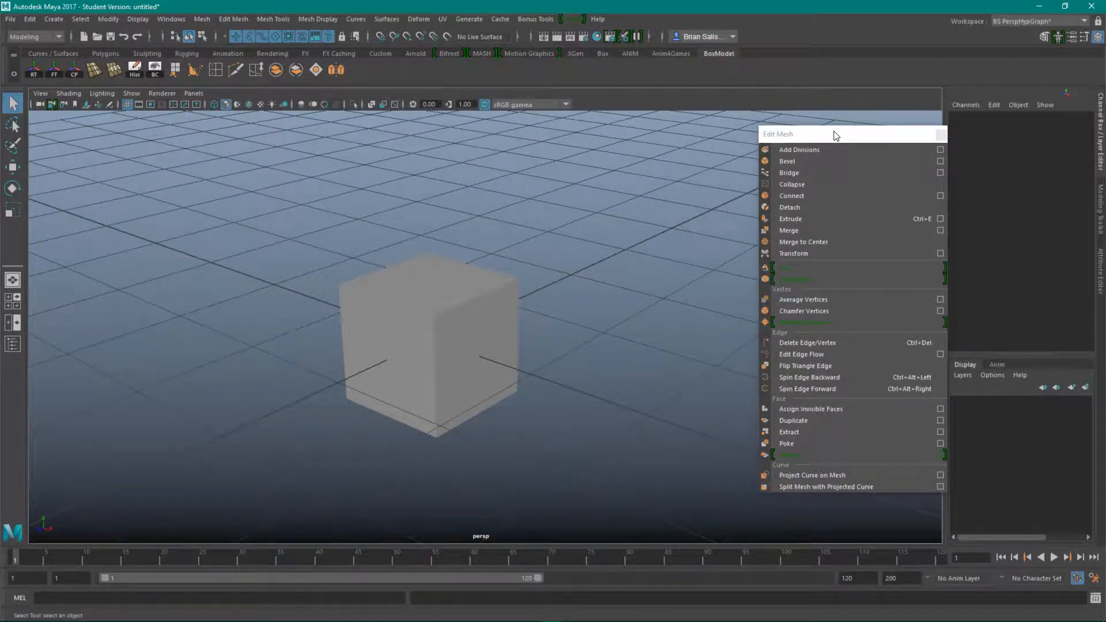
# Add Collapse, Detach, Extrude, Merge options, Transform, Delete Edge/Vertex and Extract from the floating Edit Mesh menu to the BoxModel shelf, and close that menu
pyautogui.moveTo(836, 136); pyautogui.dragTo(258, 130)
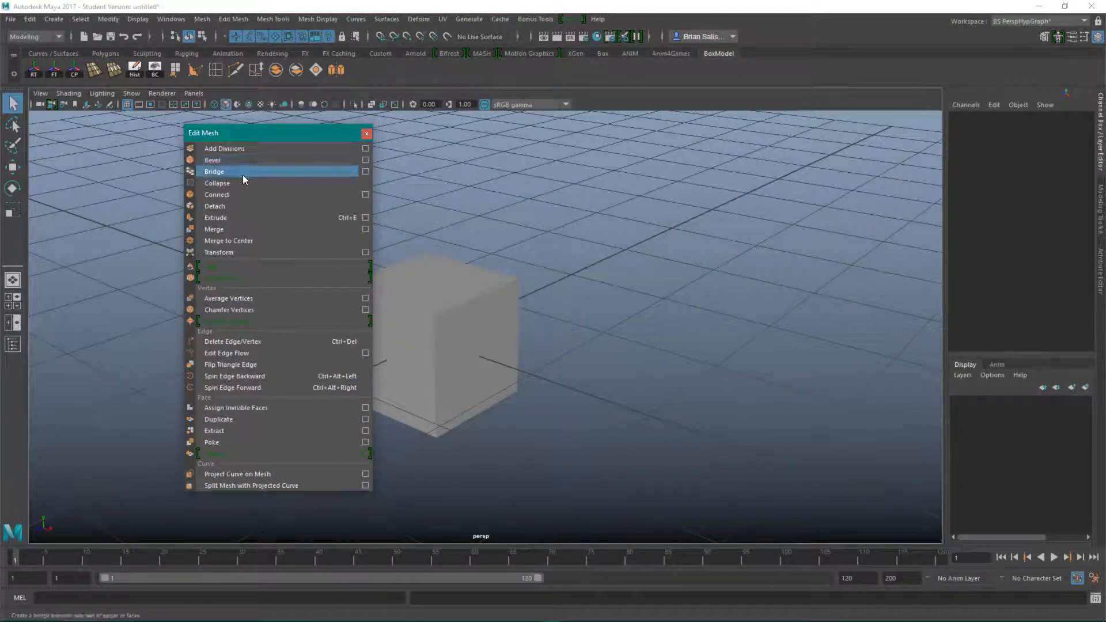
pyautogui.keyDown('ctrl'); pyautogui.keyDown('shift'); pyautogui.click(229, 185); pyautogui.keyUp('shift'); pyautogui.keyUp('ctrl')
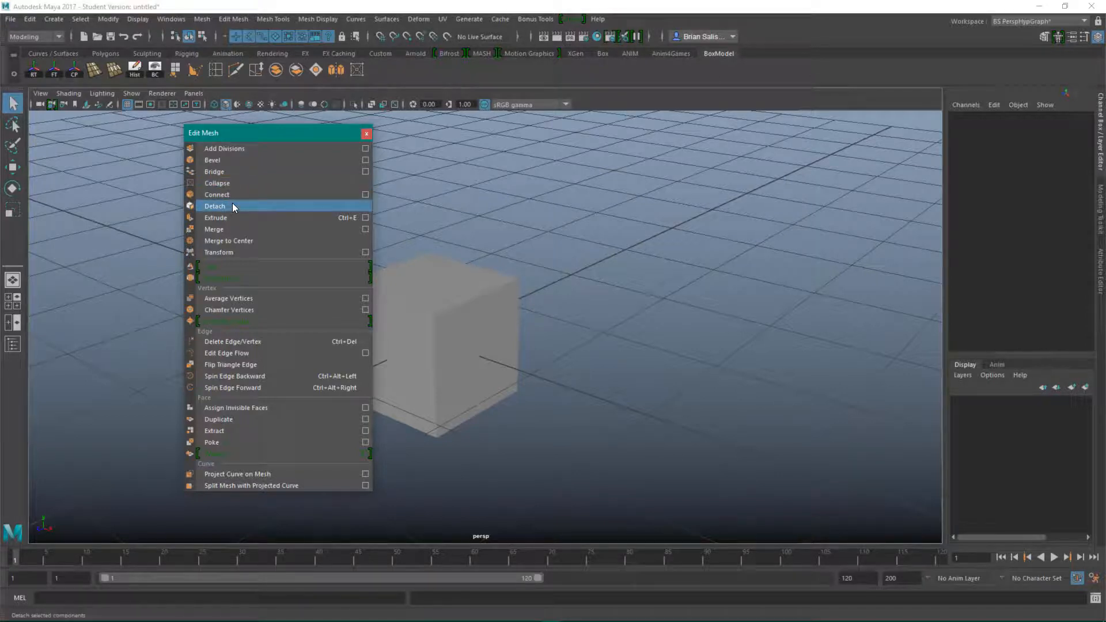
pyautogui.keyDown('ctrl'); pyautogui.keyDown('shift'); pyautogui.click(233, 206); pyautogui.keyUp('shift'); pyautogui.keyUp('ctrl')
pyautogui.keyDown('ctrl'); pyautogui.keyDown('shift'); pyautogui.click(223, 219); pyautogui.keyUp('shift'); pyautogui.keyUp('ctrl')
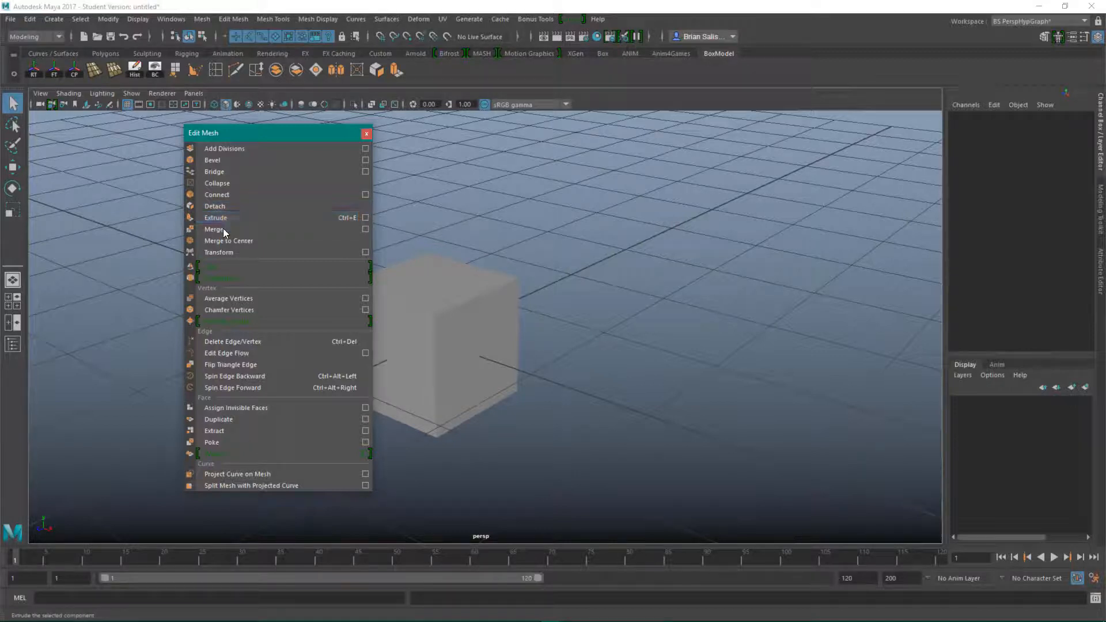
pyautogui.keyDown('ctrl'); pyautogui.keyDown('shift'); pyautogui.click(366, 231); pyautogui.keyUp('shift'); pyautogui.keyUp('ctrl')
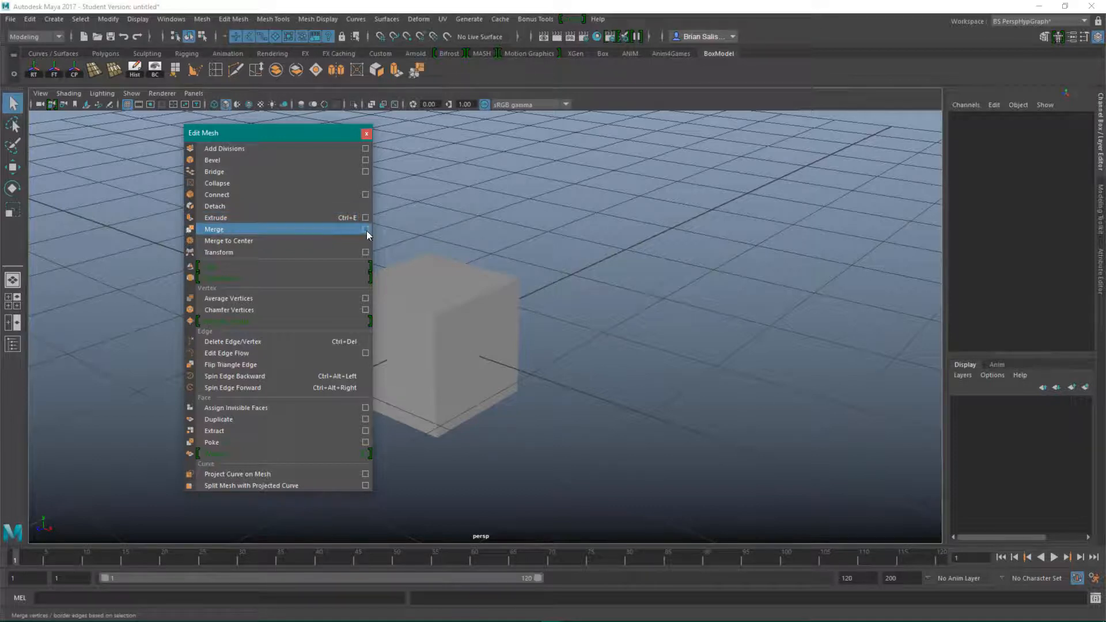
pyautogui.keyDown('ctrl'); pyautogui.keyDown('shift'); pyautogui.click(244, 252); pyautogui.keyUp('shift'); pyautogui.keyUp('ctrl')
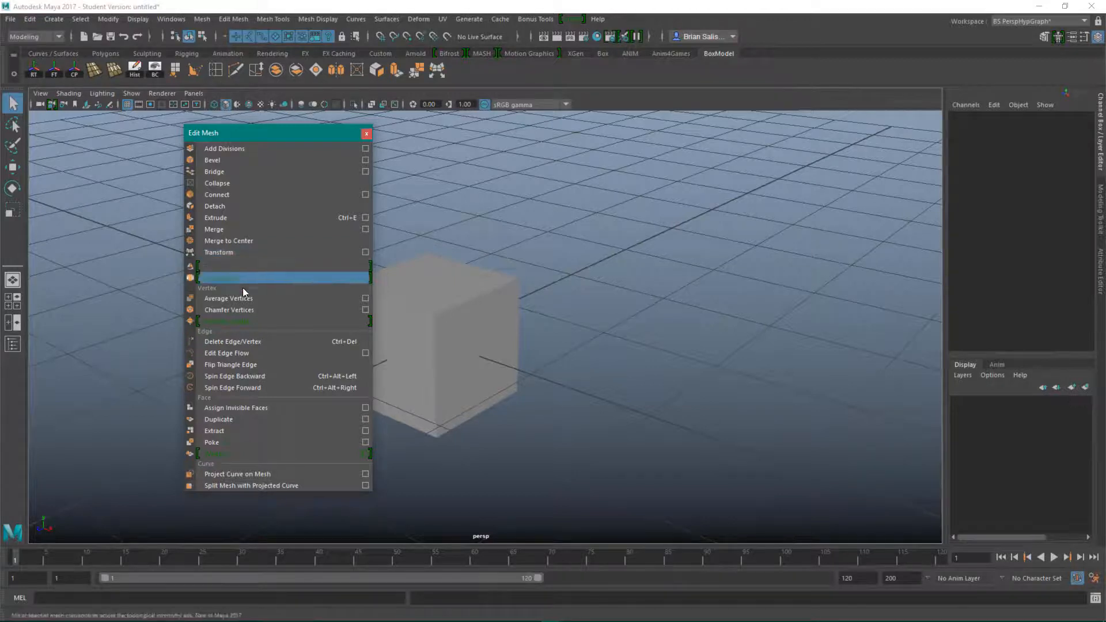
pyautogui.keyDown('ctrl'); pyautogui.keyDown('shift'); pyautogui.click(240, 344); pyautogui.keyUp('shift'); pyautogui.keyUp('ctrl')
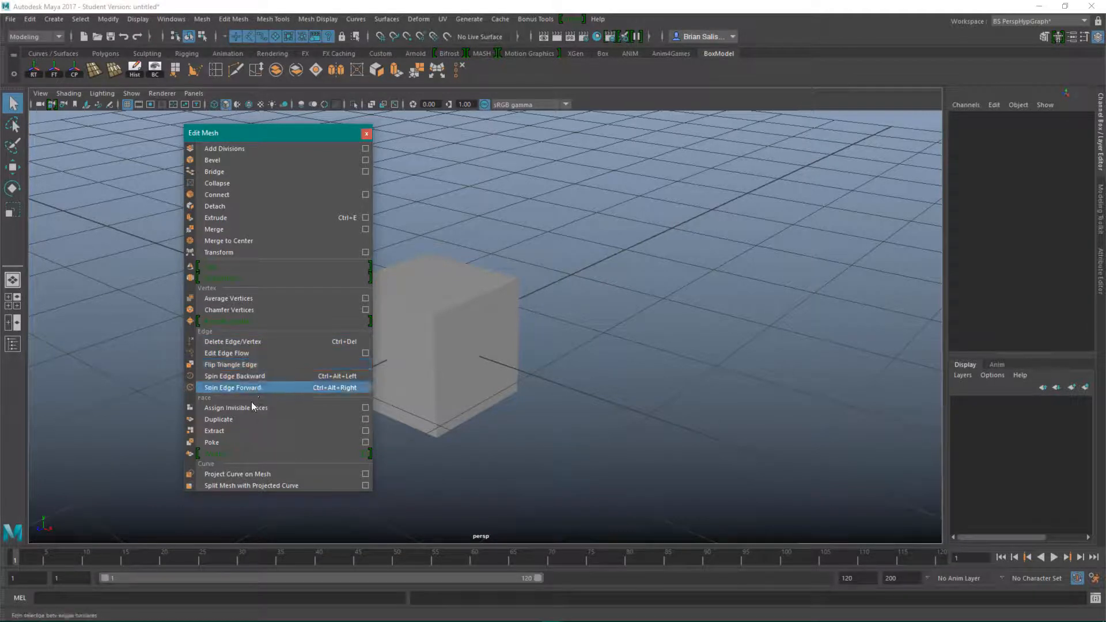
pyautogui.keyDown('ctrl'); pyautogui.keyDown('shift'); pyautogui.click(244, 431); pyautogui.keyUp('shift'); pyautogui.keyUp('ctrl')
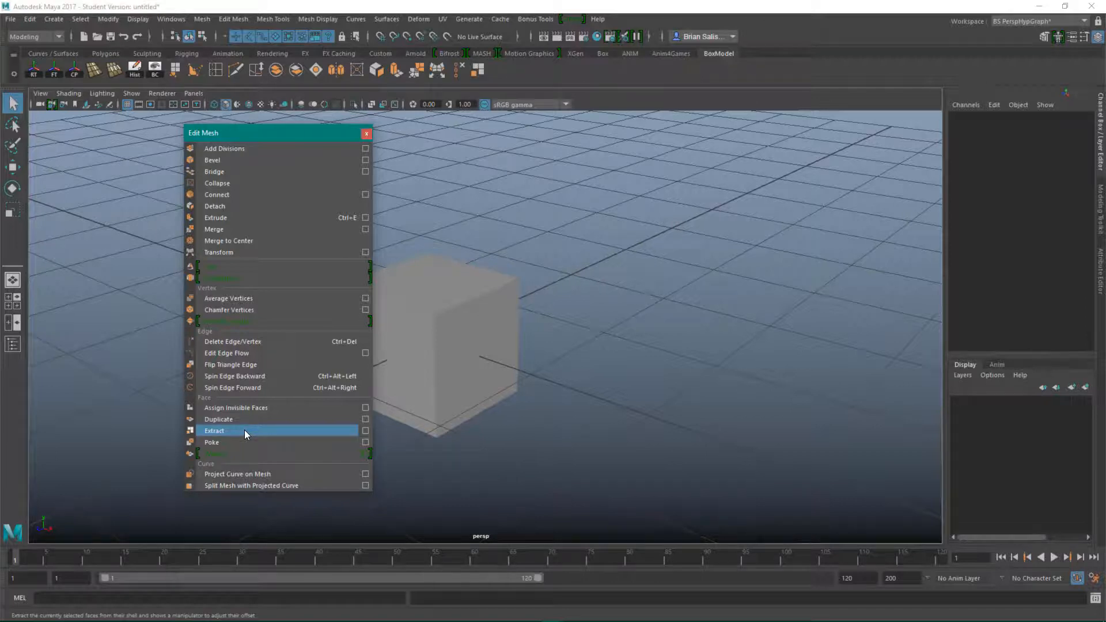
pyautogui.click(366, 135)
# Add Harden Edge, Soften Edge, Unlock Normals and Set to Face from the Mesh Display commands to the BoxModel shelf
pyautogui.click(269, 19)
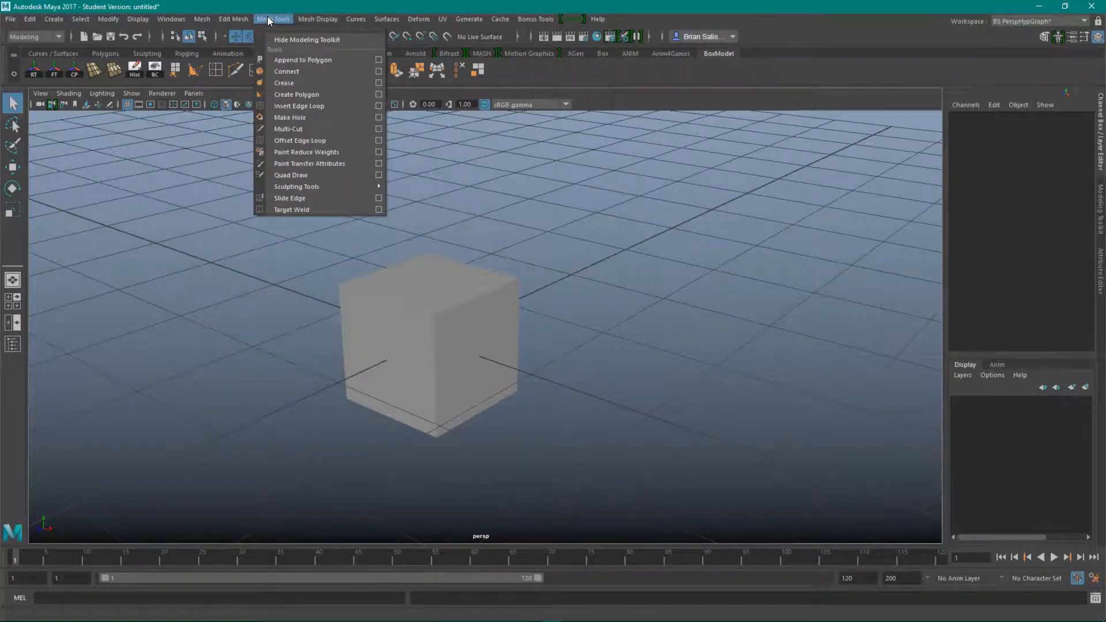
pyautogui.moveTo(312, 16)
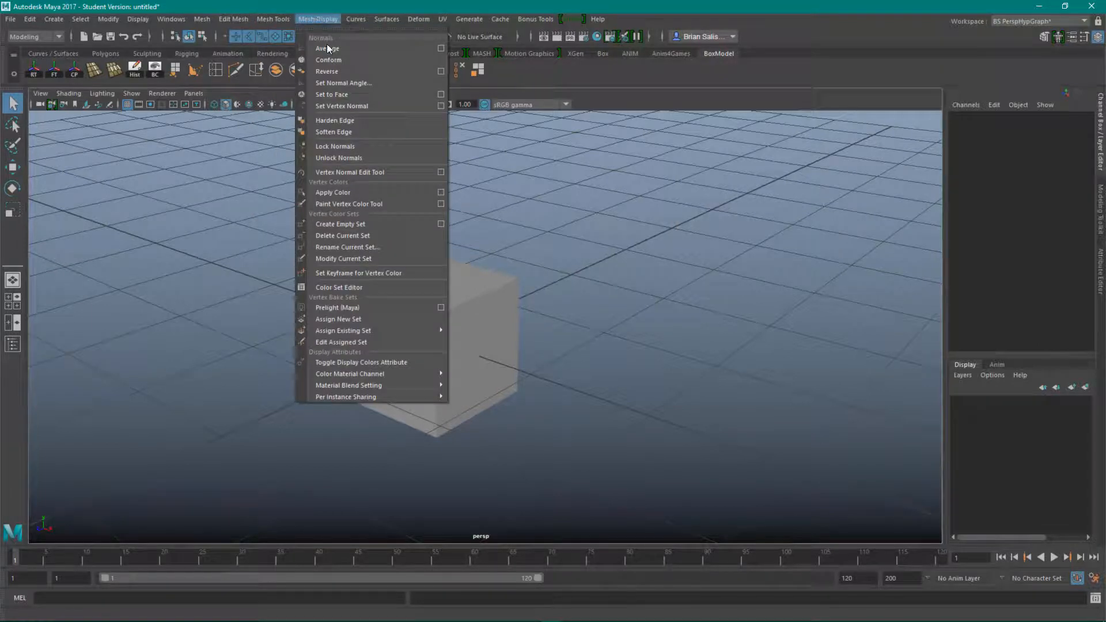
pyautogui.keyDown('ctrl'); pyautogui.keyDown('shift'); pyautogui.click(352, 122); pyautogui.keyUp('shift'); pyautogui.keyUp('ctrl')
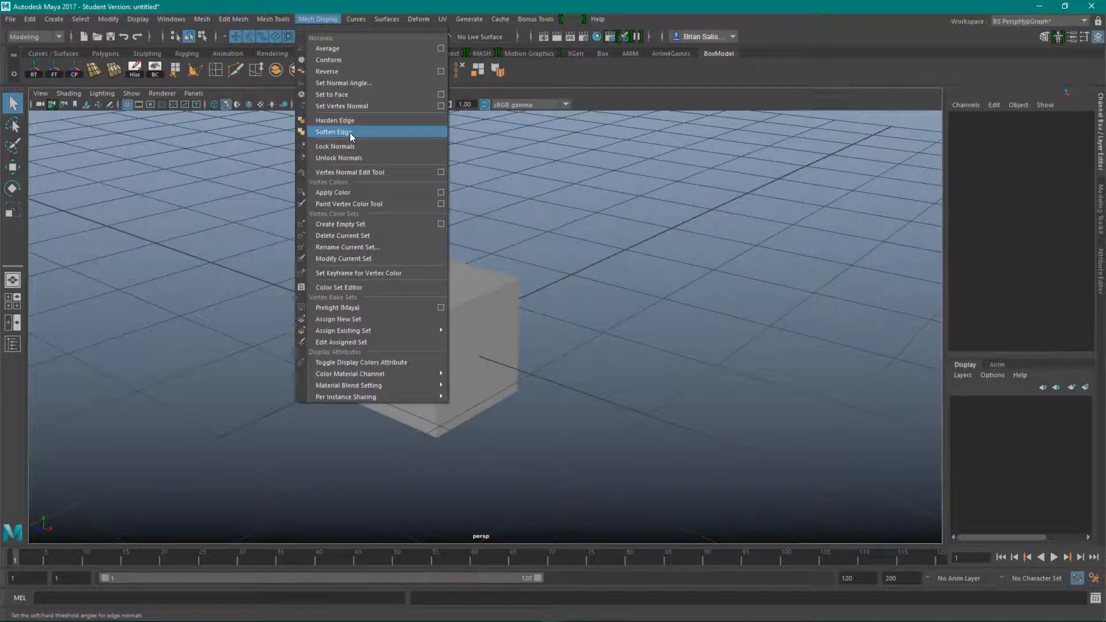
pyautogui.keyDown('ctrl'); pyautogui.keyDown('shift'); pyautogui.click(350, 133); pyautogui.keyUp('shift'); pyautogui.keyUp('ctrl')
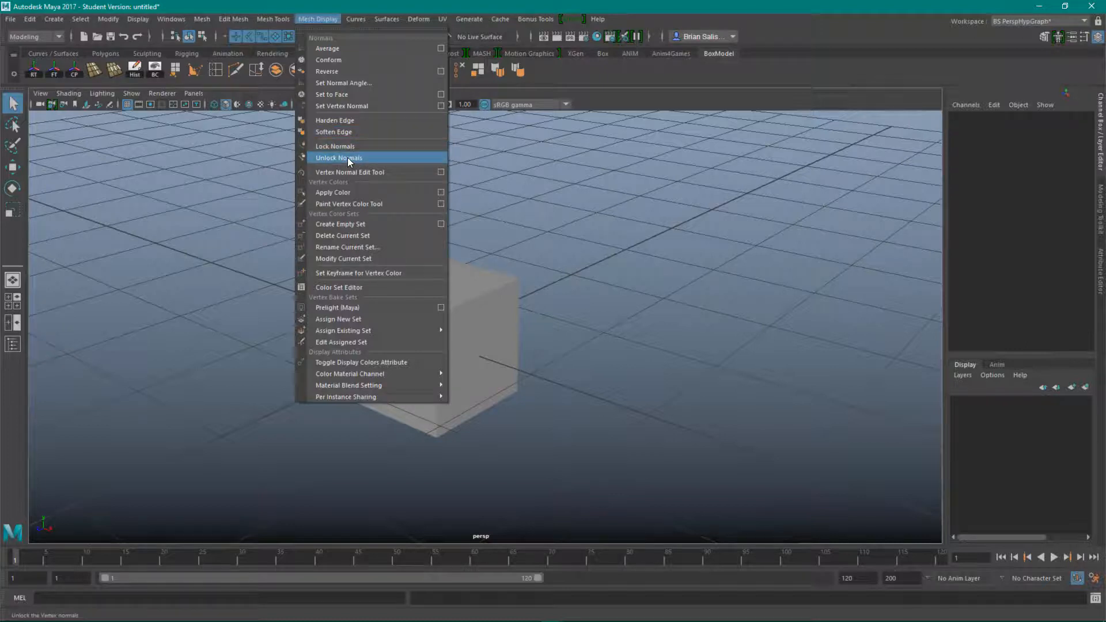
pyautogui.keyDown('ctrl'); pyautogui.keyDown('shift'); pyautogui.click(348, 157); pyautogui.keyUp('shift'); pyautogui.keyUp('ctrl')
pyautogui.keyDown('ctrl'); pyautogui.keyDown('shift'); pyautogui.click(348, 93); pyautogui.keyUp('shift'); pyautogui.keyUp('ctrl')
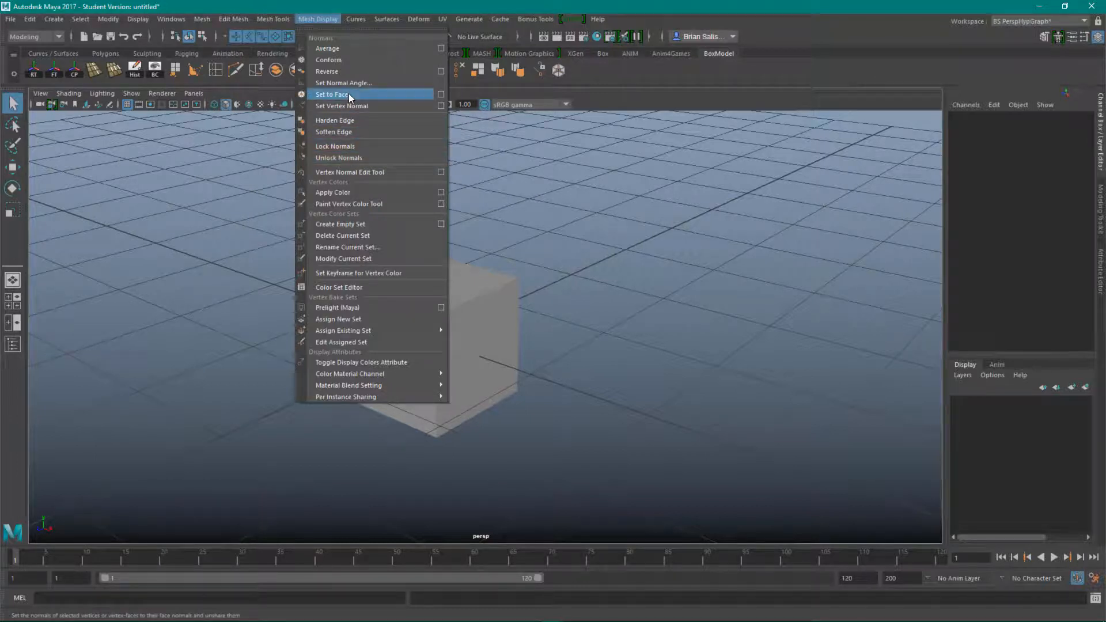
# Add the mesh Cleanup options to the BoxModel shelf and copy the pCut shortcut there from the Box shelf
pyautogui.moveTo(235, 20)
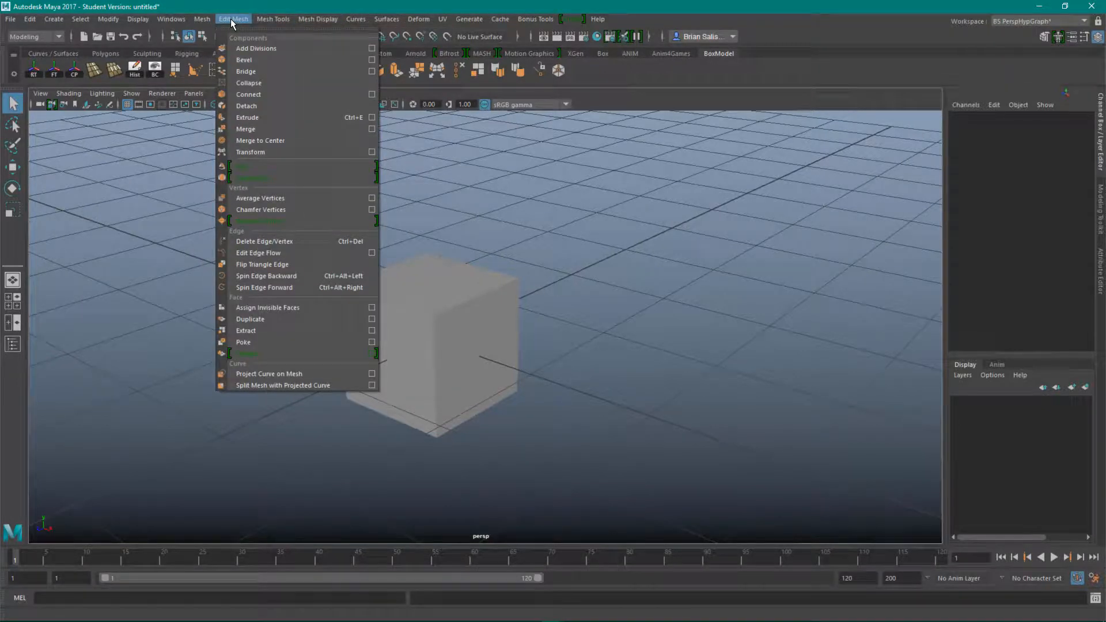
pyautogui.moveTo(199, 18)
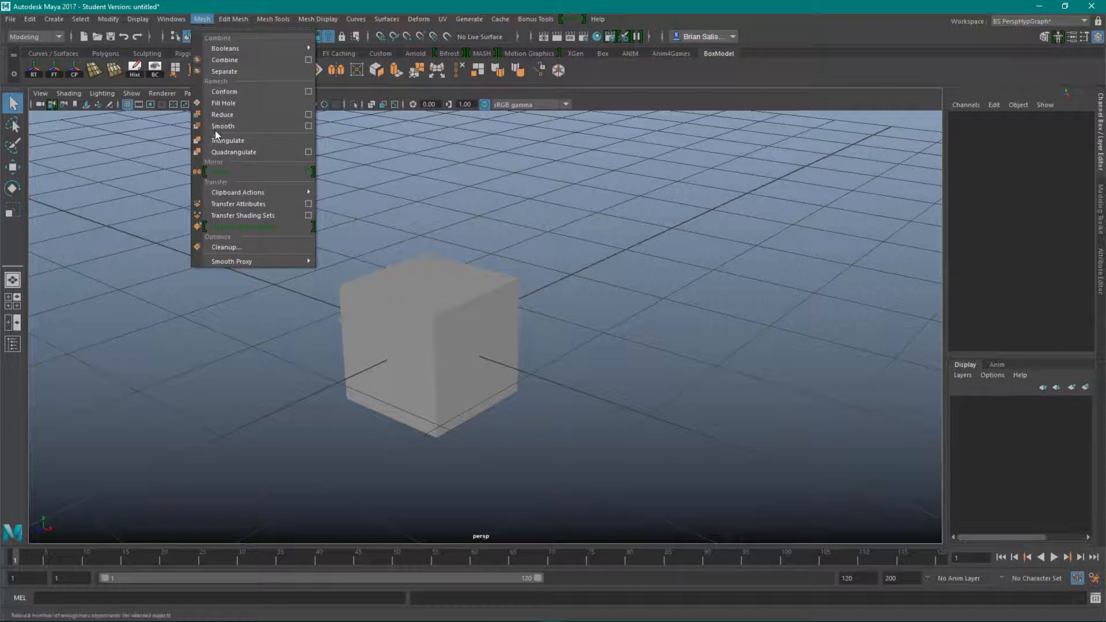
pyautogui.click(233, 247)
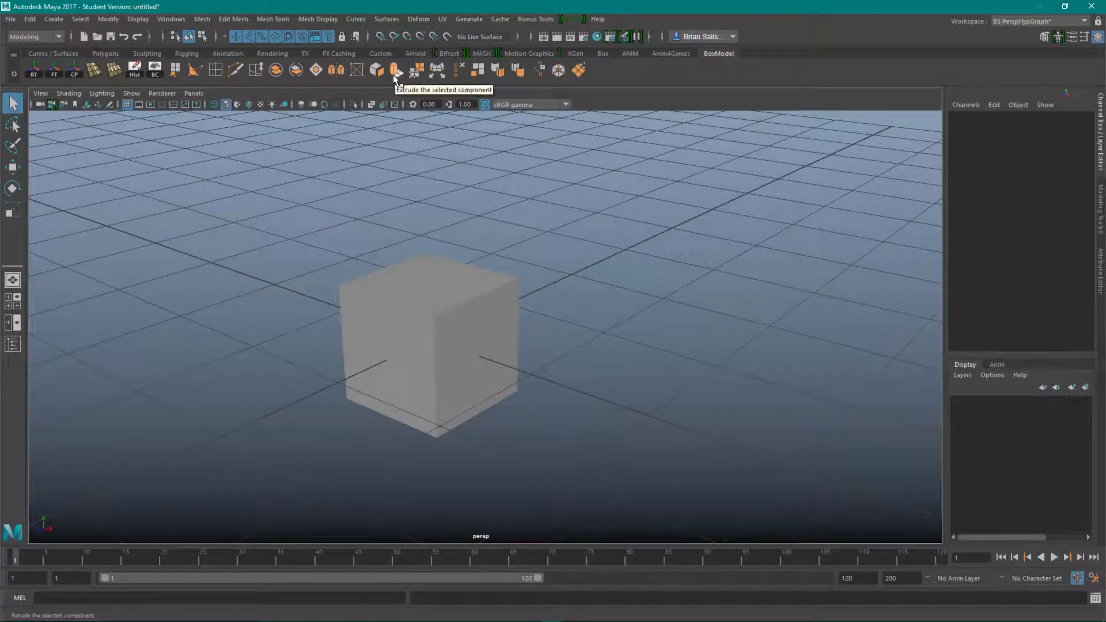
pyautogui.click(603, 53)
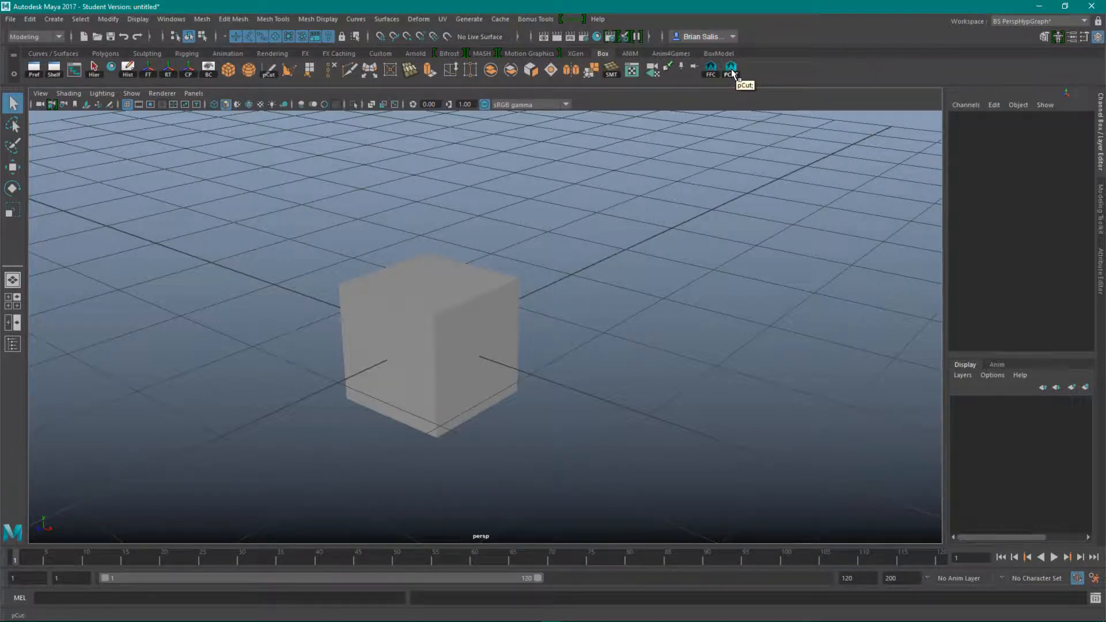
pyautogui.moveTo(731, 69); pyautogui.dragTo(715, 49, button='middle')
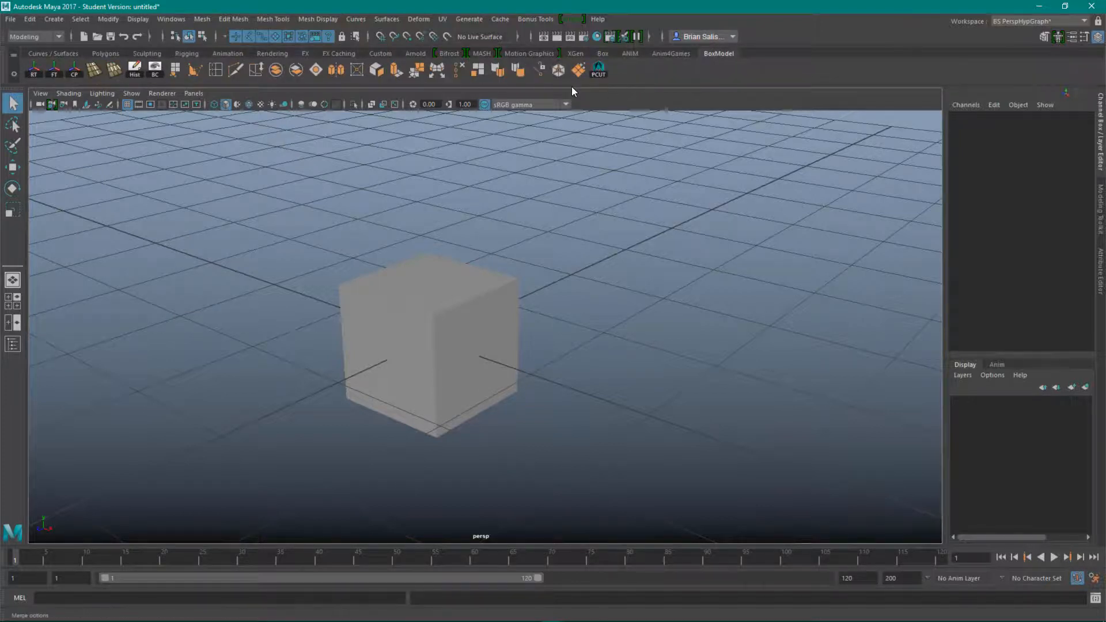
# Select the cube and apply the mesh Smooth operation to it twice, with one division each time
pyautogui.moveTo(565, 451); pyautogui.dragTo(233, 194)
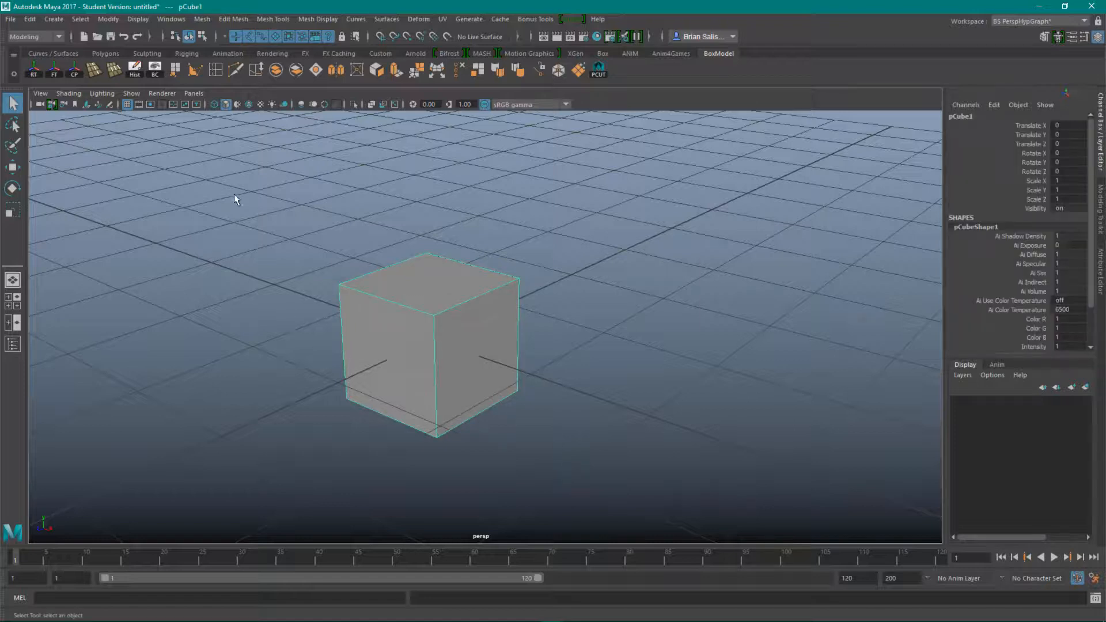
pyautogui.click(317, 221)
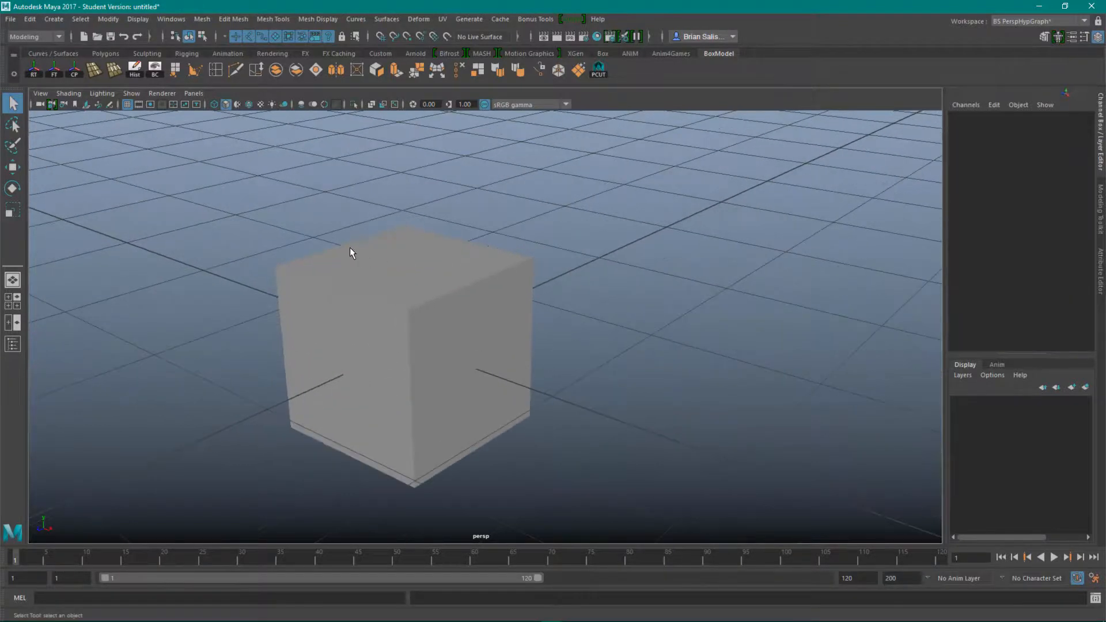
pyautogui.click(516, 392)
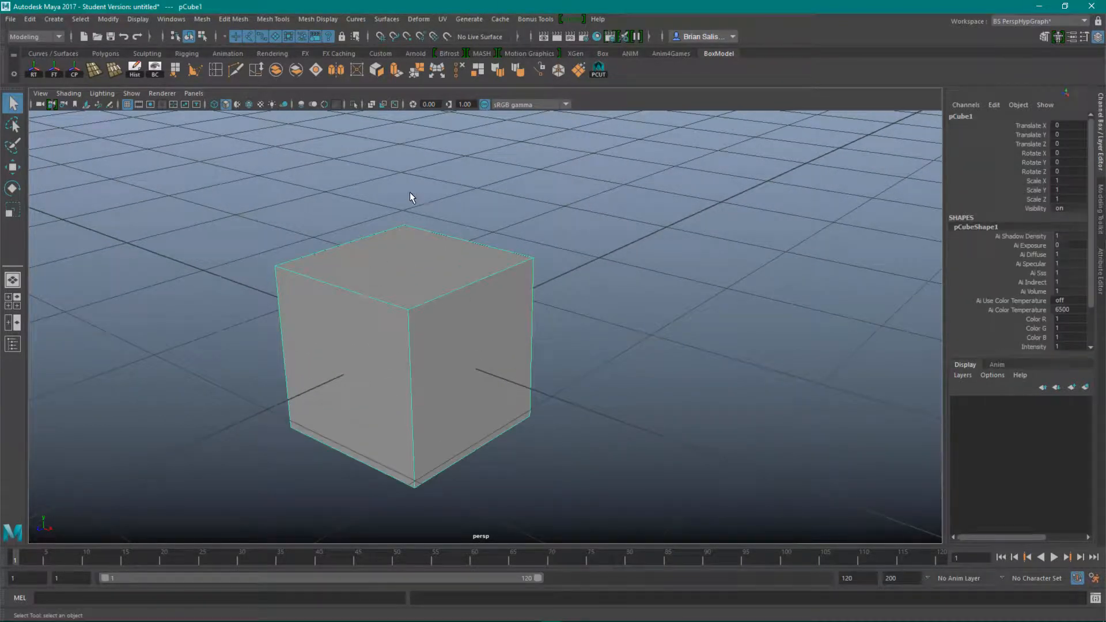
pyautogui.click(236, 19)
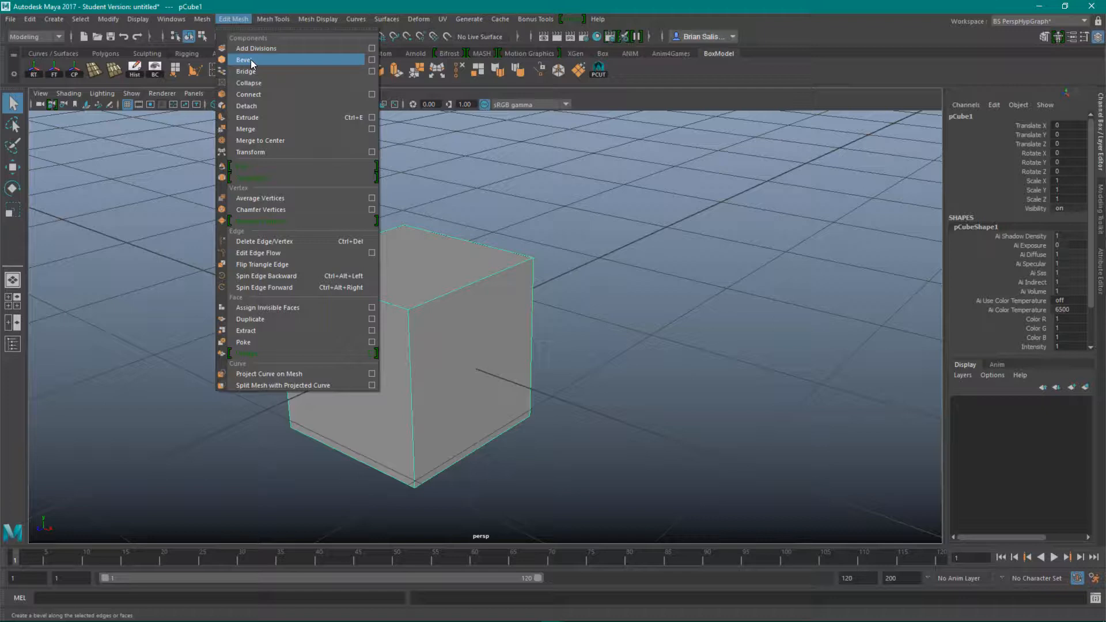
pyautogui.moveTo(268, 14)
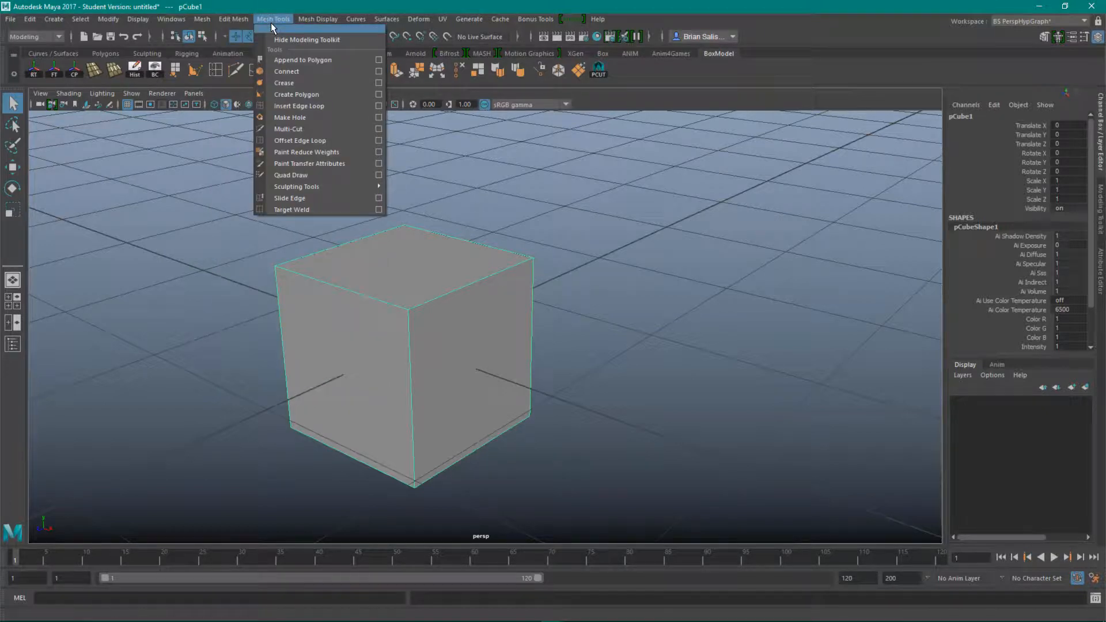
pyautogui.moveTo(234, 17)
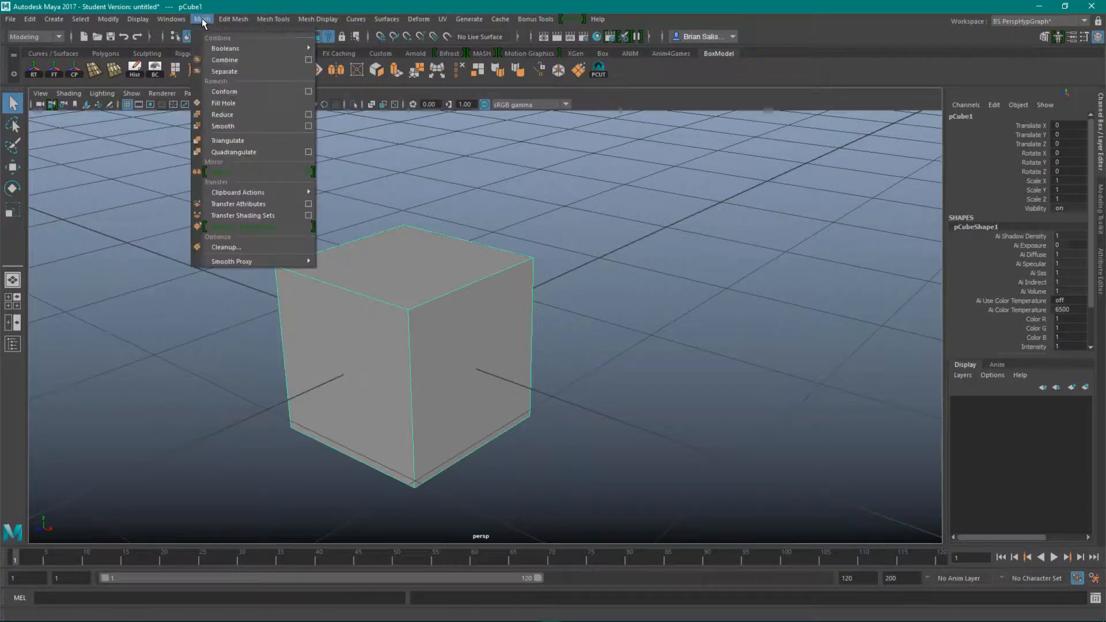
pyautogui.click(230, 126)
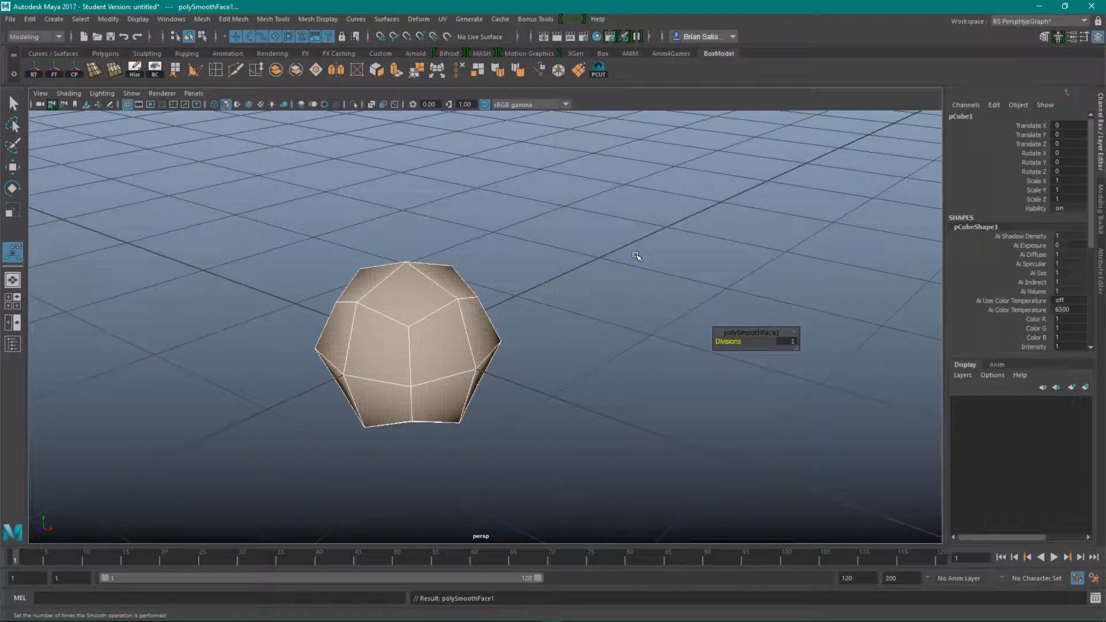
pyautogui.press('g')
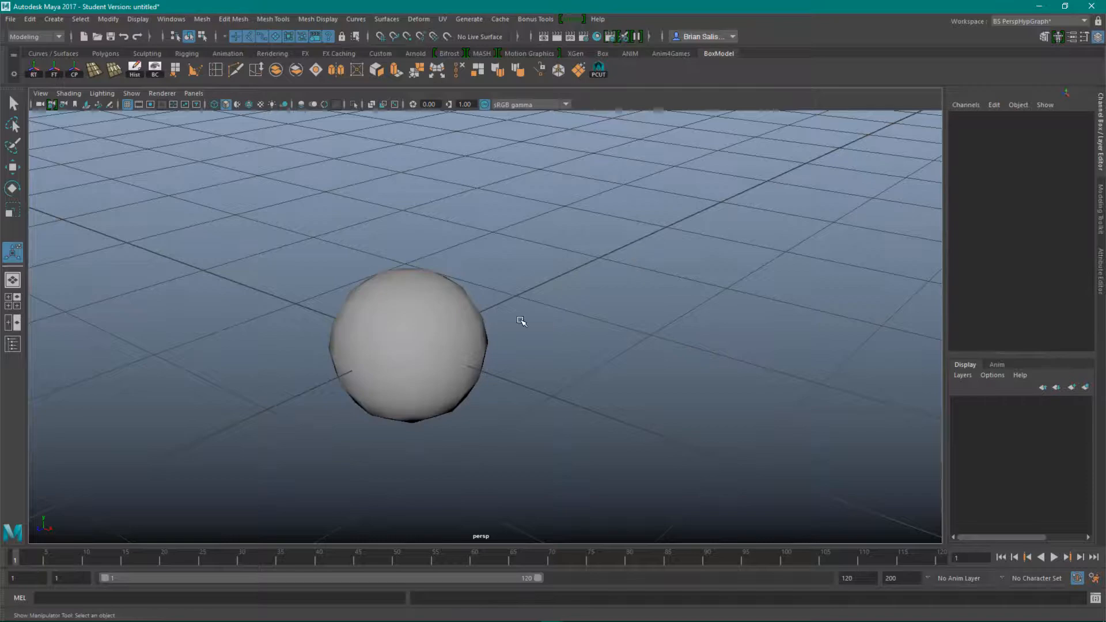
# Deselect the smoothed cube and turn on wireframe-on-shaded display in the perspective view
pyautogui.keyDown('alt'); pyautogui.moveTo(601, 329); pyautogui.dragTo(661, 299, button='right'); pyautogui.keyUp('alt')
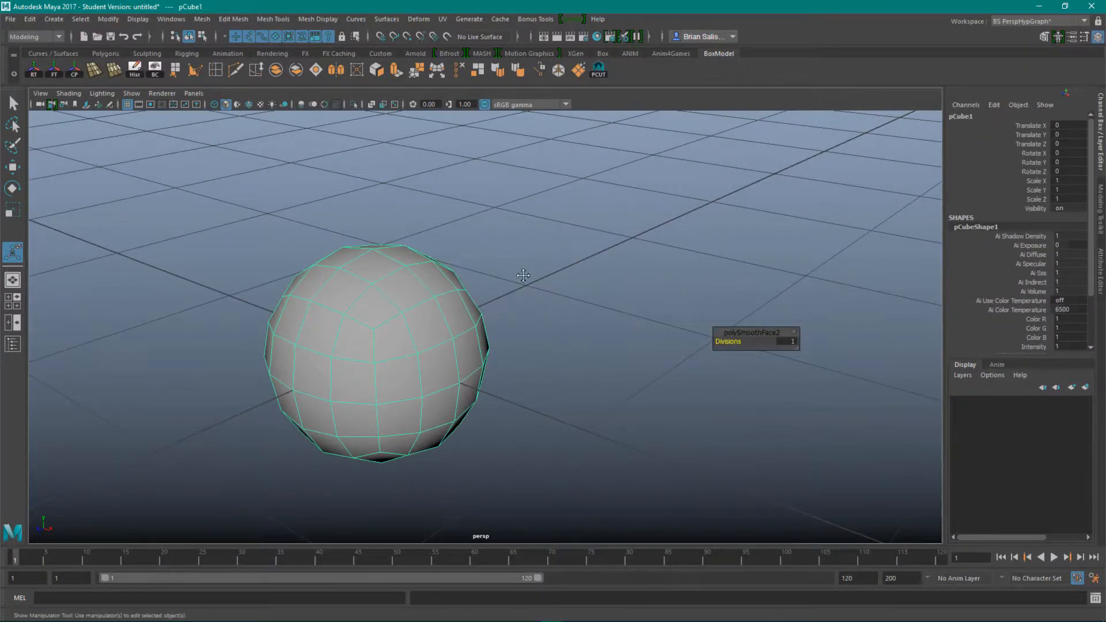
pyautogui.keyDown('alt'); pyautogui.moveTo(493, 311); pyautogui.dragTo(531, 261, button='middle'); pyautogui.keyUp('alt')
pyautogui.moveTo(531, 262)
pyautogui.keyDown('alt'); pyautogui.mouseDown()
pyautogui.moveTo(469, 338)
pyautogui.moveTo(425, 269)
pyautogui.moveTo(511, 275)
pyautogui.moveTo(527, 259)
pyautogui.mouseUp(); pyautogui.keyUp('alt')
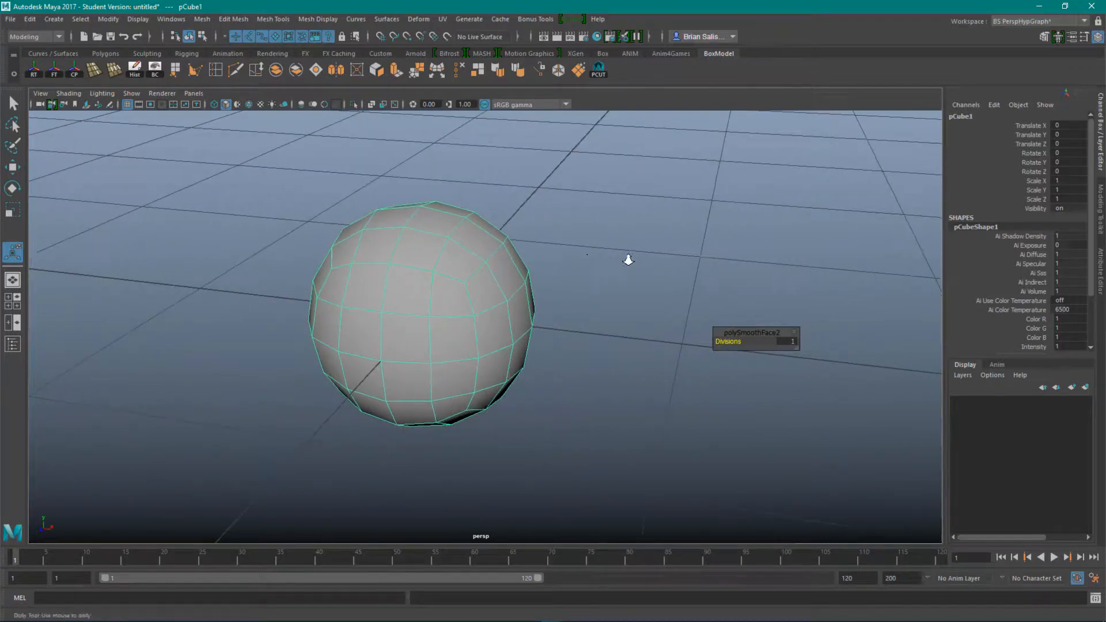
pyautogui.keyDown('alt'); pyautogui.moveTo(627, 260); pyautogui.dragTo(666, 263, button='right'); pyautogui.keyUp('alt')
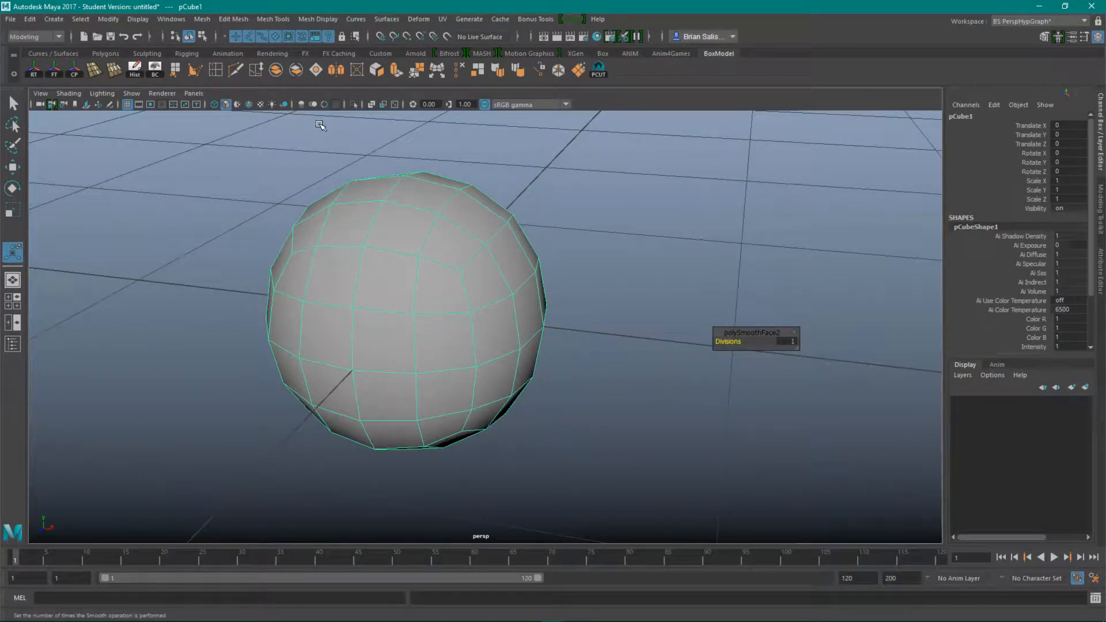
pyautogui.click(288, 130)
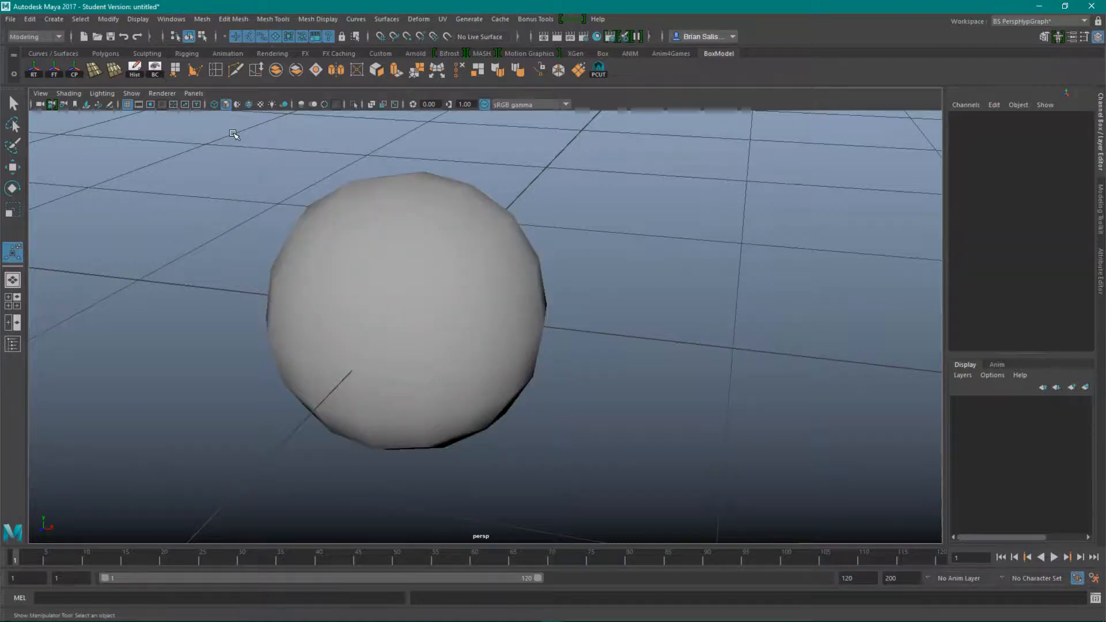
pyautogui.click(249, 103)
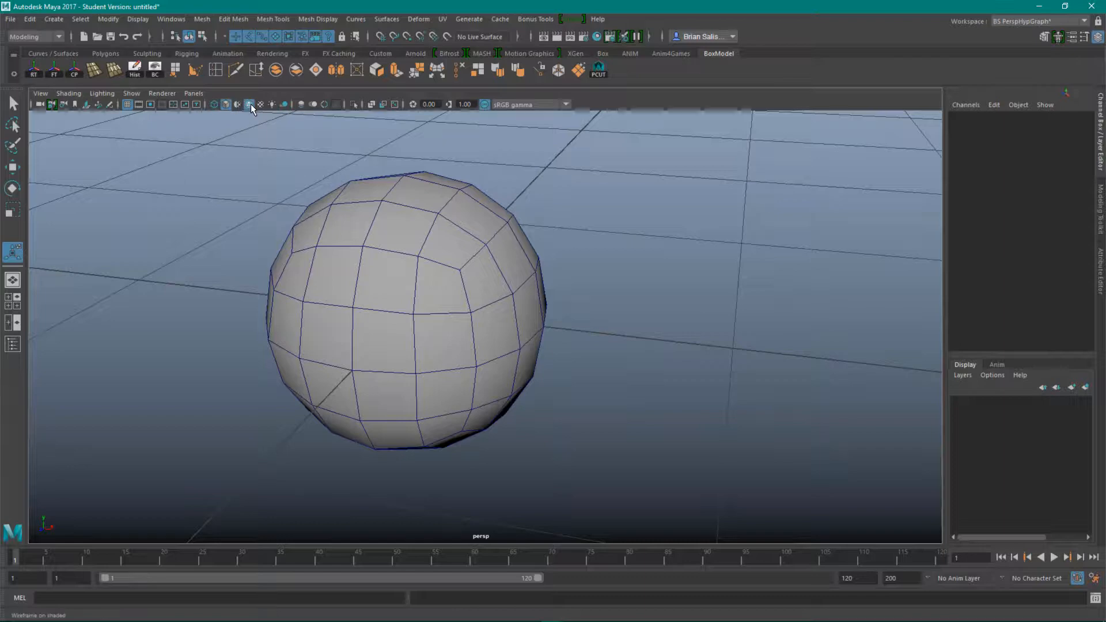
pyautogui.keyDown('alt'); pyautogui.moveTo(372, 288); pyautogui.dragTo(275, 241); pyautogui.keyUp('alt')
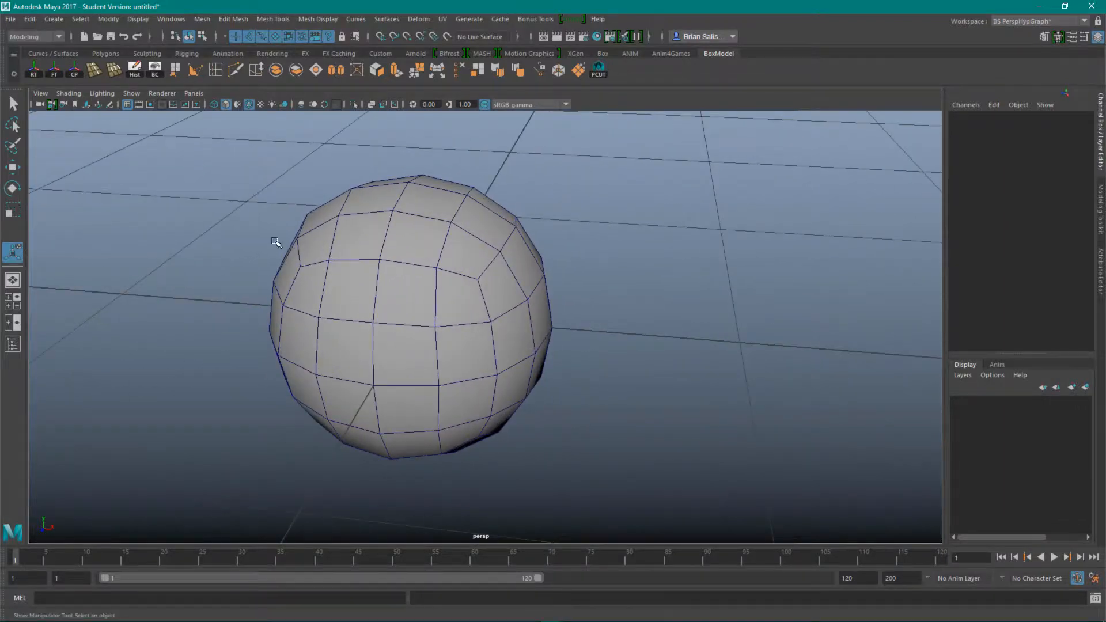
# Show the perspective view in wireframe and toggle backface culling on the selected smoothed cube with the new BoxModel shelf command
pyautogui.press('4')
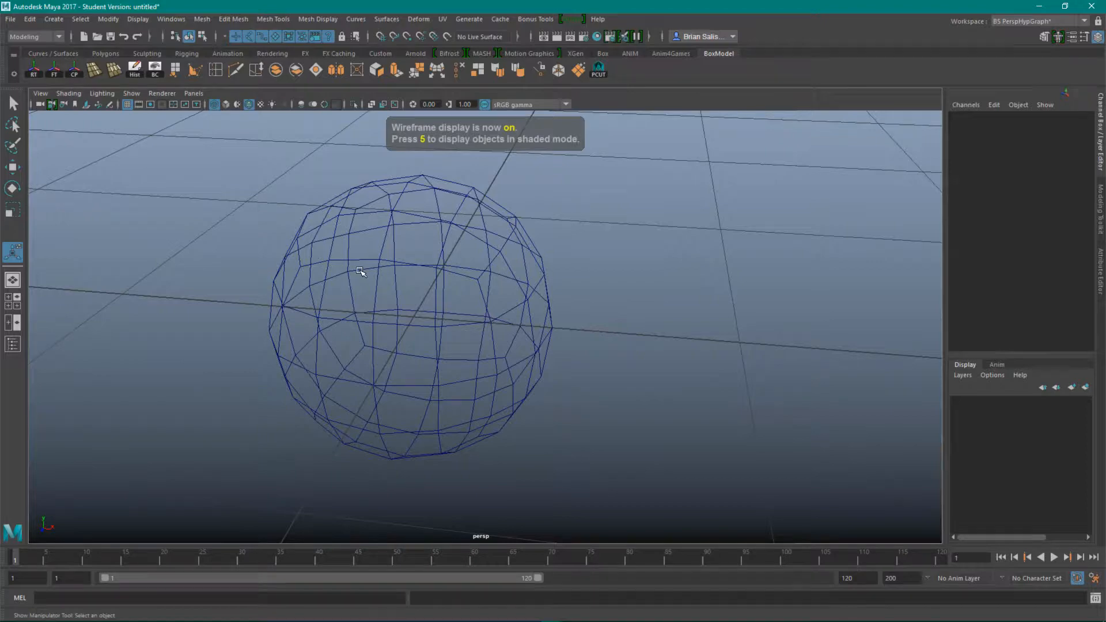
pyautogui.moveTo(360, 271)
pyautogui.keyDown('alt'); pyautogui.mouseDown()
pyautogui.moveTo(346, 278)
pyautogui.moveTo(348, 268)
pyautogui.mouseUp(); pyautogui.keyUp('alt')
pyautogui.press('5')
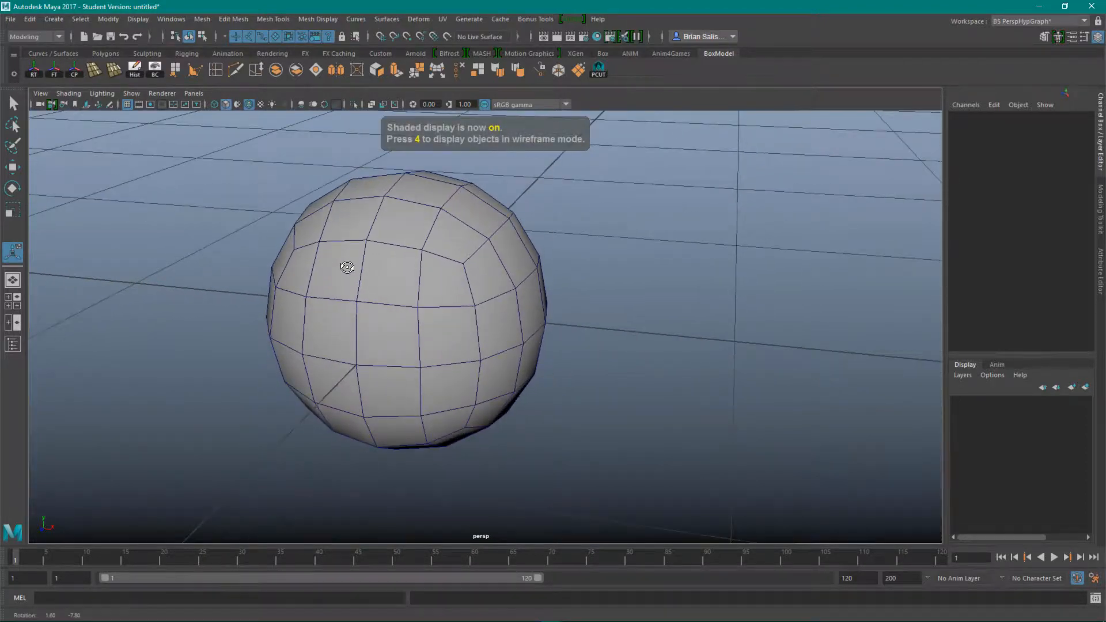
pyautogui.click(383, 284)
pyautogui.press('4')
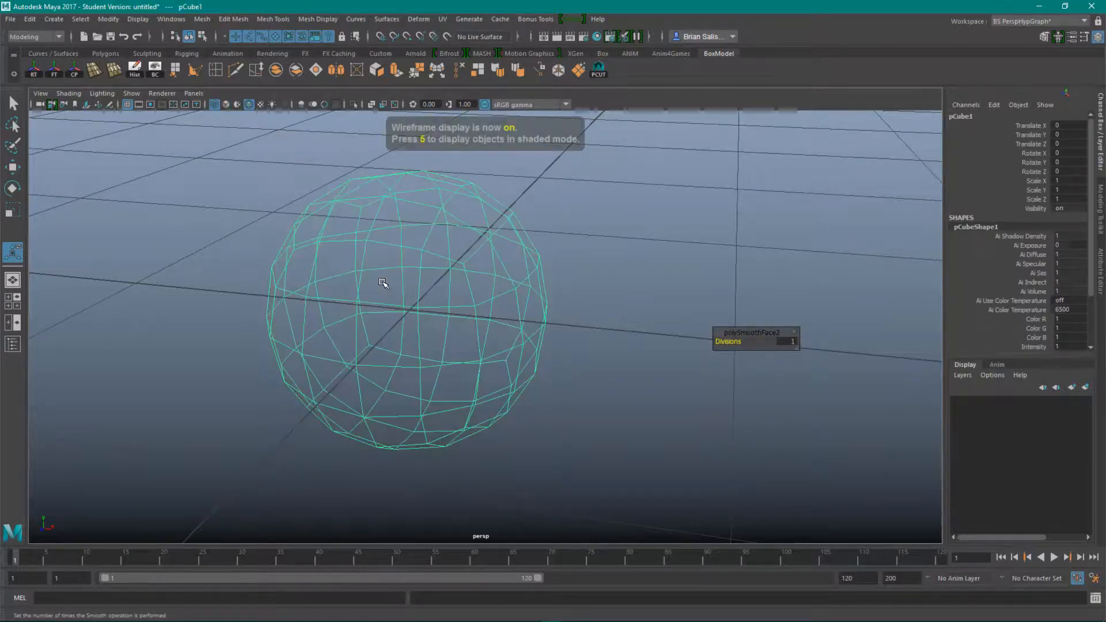
pyautogui.click(156, 73)
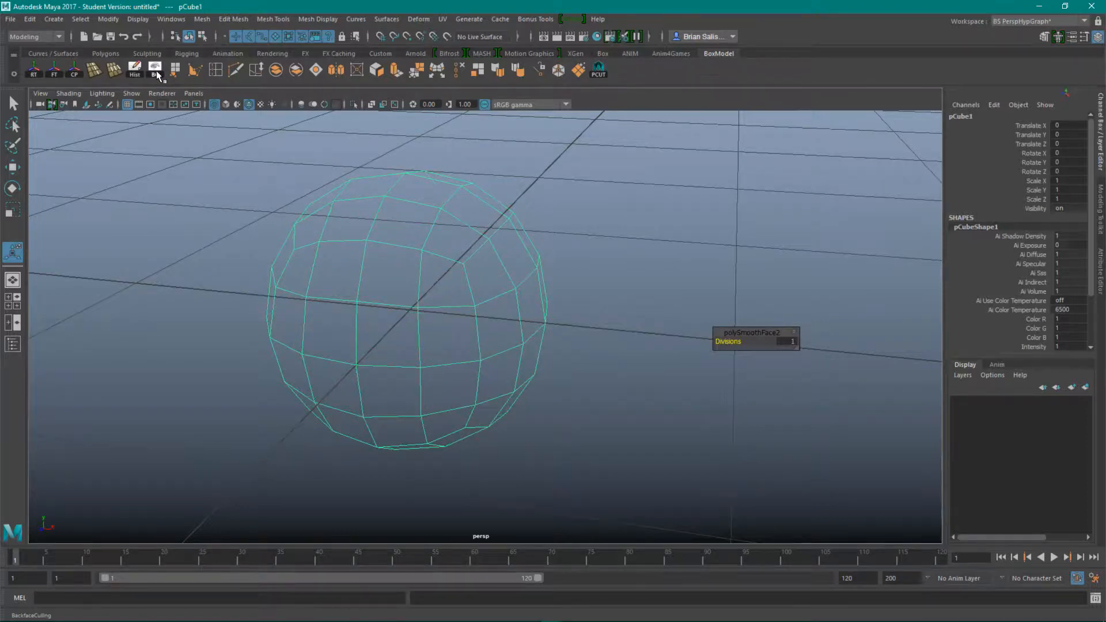
pyautogui.moveTo(535, 419)
pyautogui.keyDown('alt'); pyautogui.mouseDown()
pyautogui.moveTo(499, 415)
pyautogui.moveTo(578, 403)
pyautogui.moveTo(524, 413)
pyautogui.mouseUp(); pyautogui.keyUp('alt')
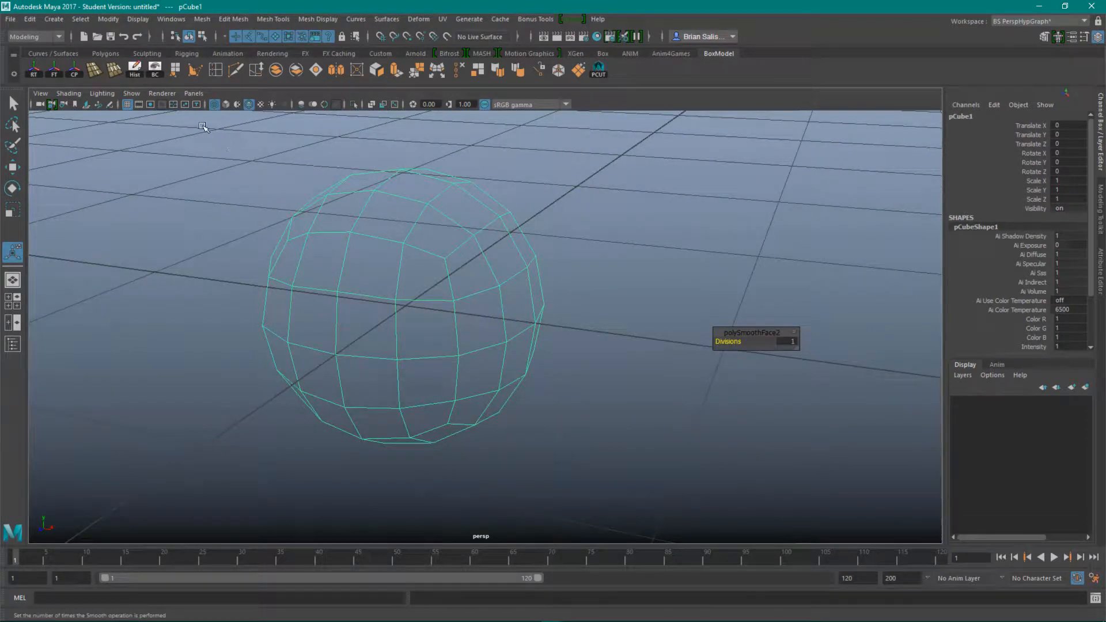
# Move the smoothed cube freehand off the origin to about X 0.591, Y 0.311, Z -0.358
pyautogui.keyDown('alt'); pyautogui.moveTo(455, 238); pyautogui.dragTo(341, 235, button='right'); pyautogui.keyUp('alt')
pyautogui.press('w')
pyautogui.moveTo(427, 311); pyautogui.dragTo(582, 233)
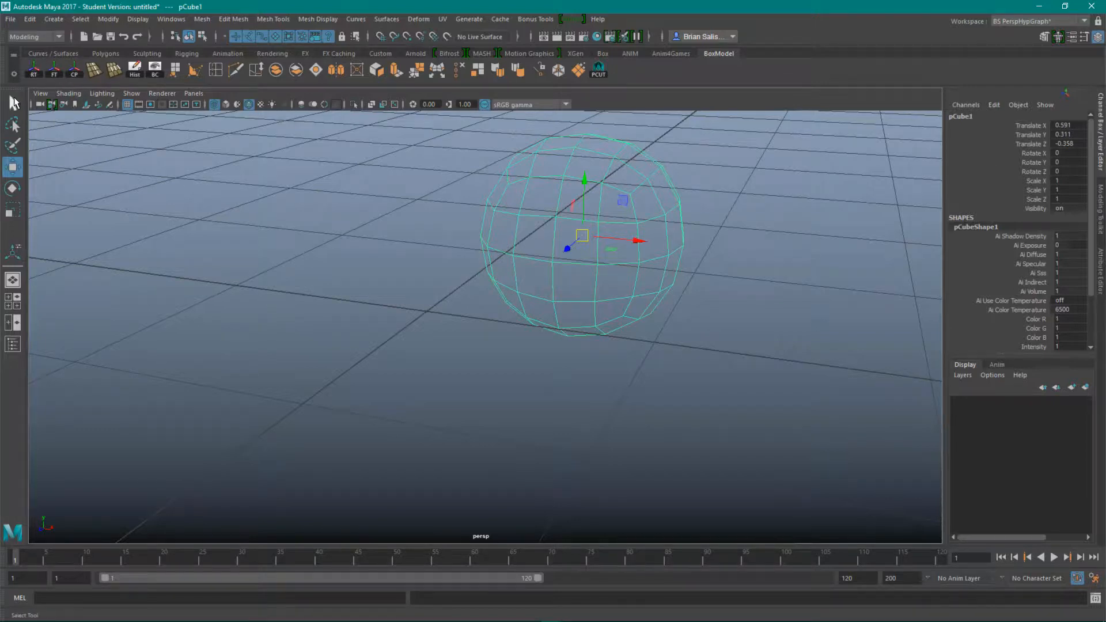
# Test the Freeze Transformations and Reset Transformations shelf commands on the moved mesh, undoing each one
pyautogui.click(54, 74)
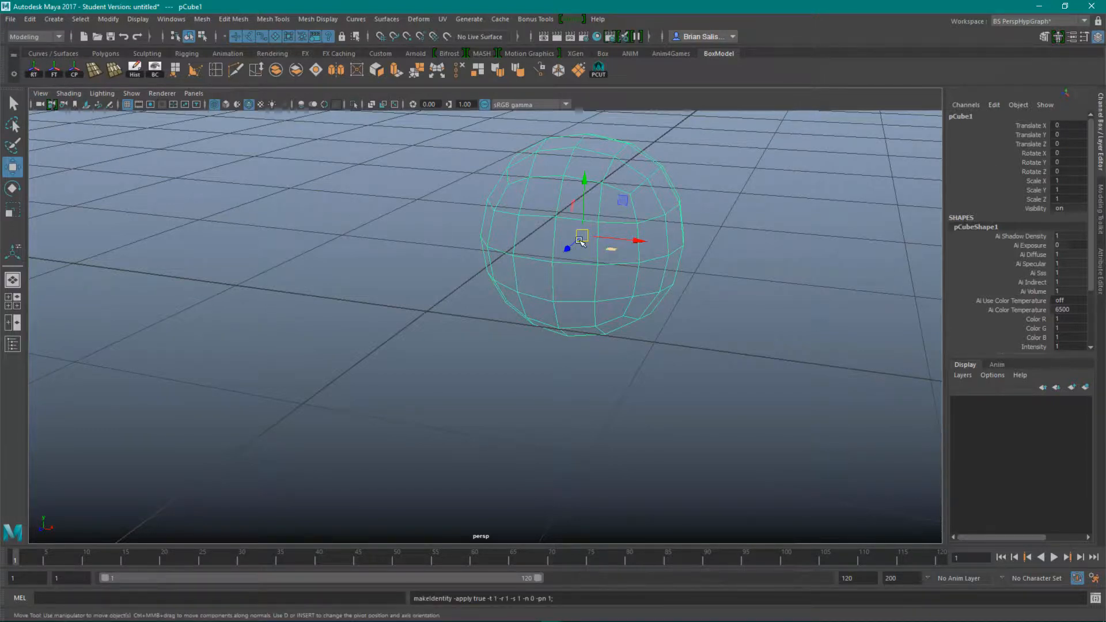
pyautogui.click(599, 375)
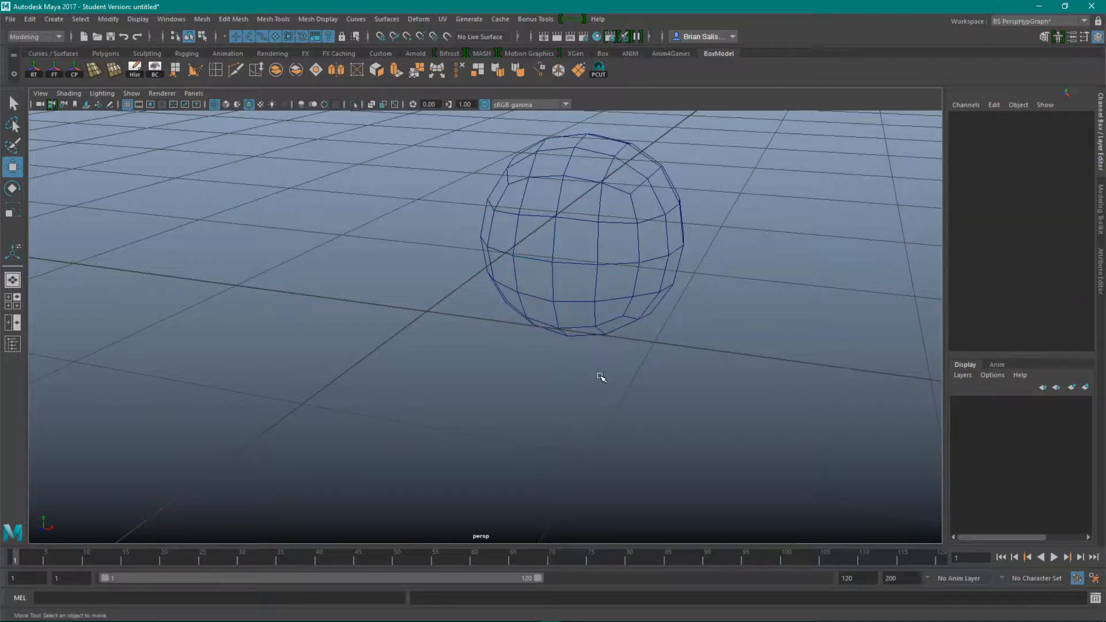
pyautogui.hotkey('ctrl', 'z')
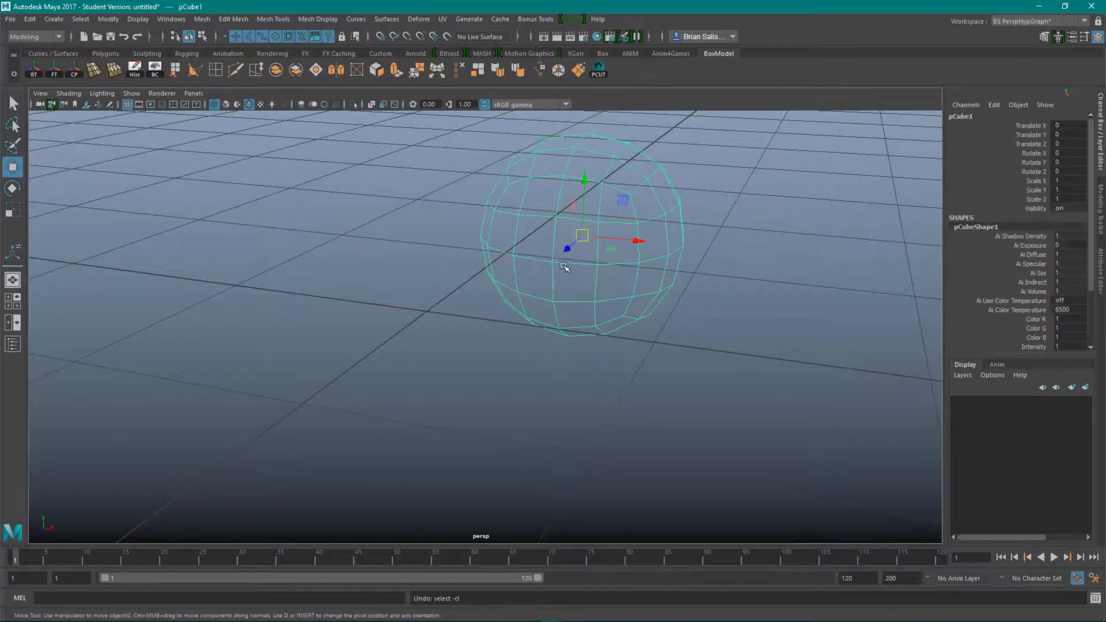
pyautogui.hotkey('ctrl', 'z')
pyautogui.click(34, 71)
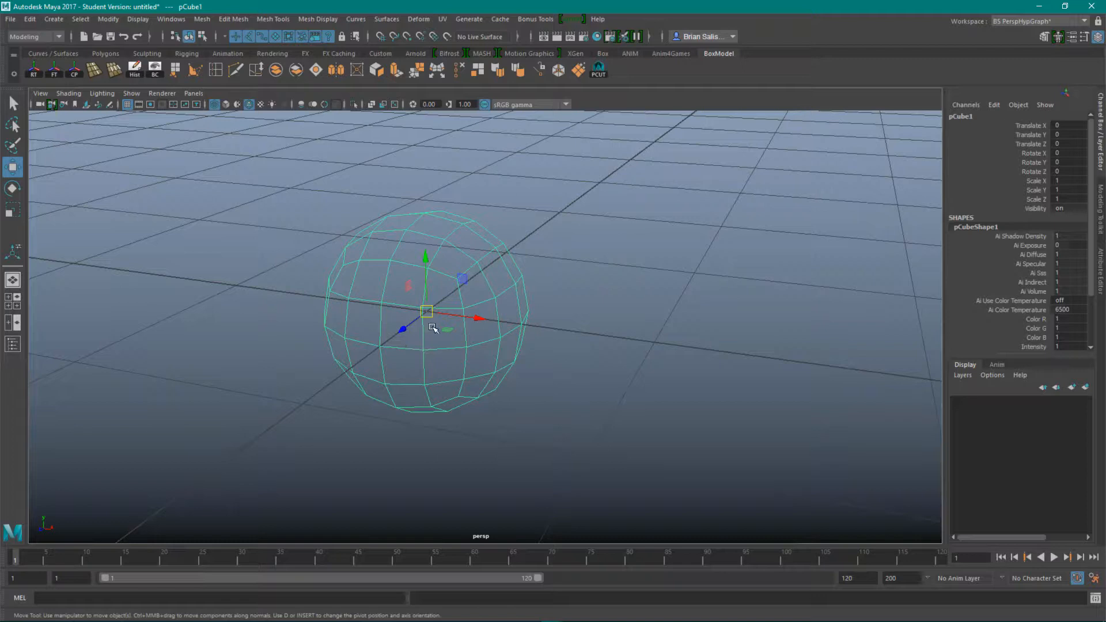
pyautogui.hotkey('ctrl', 'z')
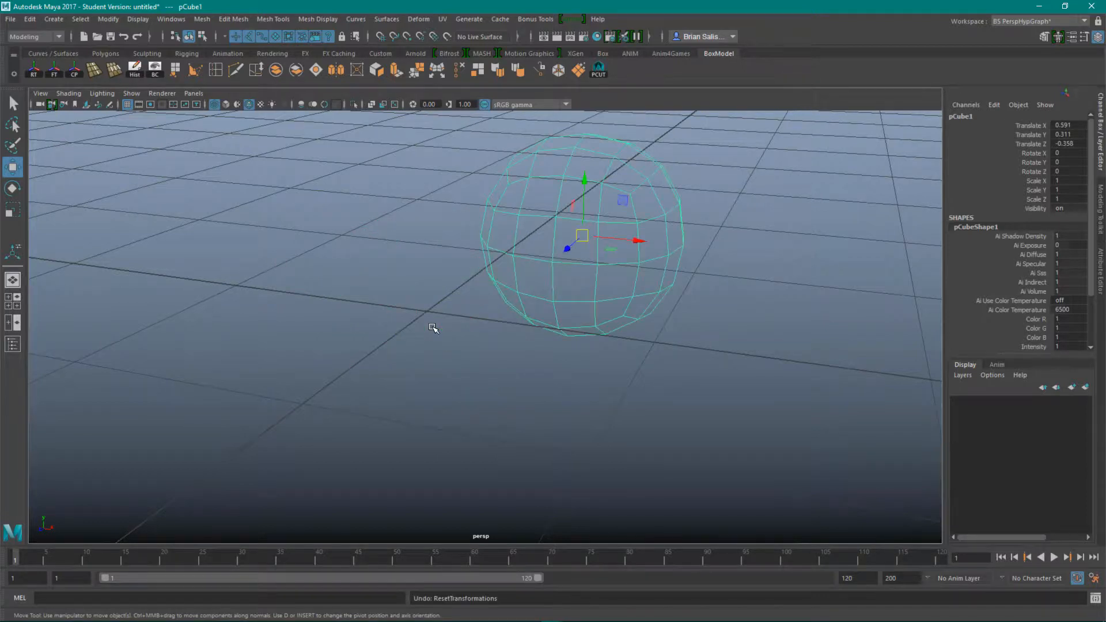
# Freeze and reset the smoothed cube's transformations, center its pivot, and check the construction history listed for the mesh
pyautogui.click(54, 69)
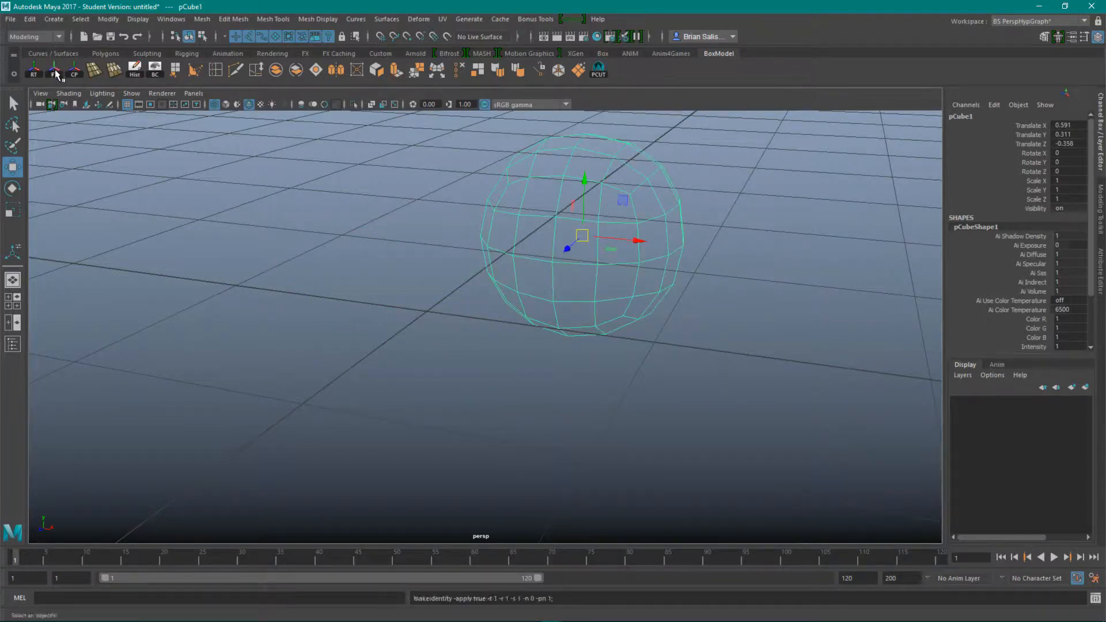
pyautogui.click(33, 70)
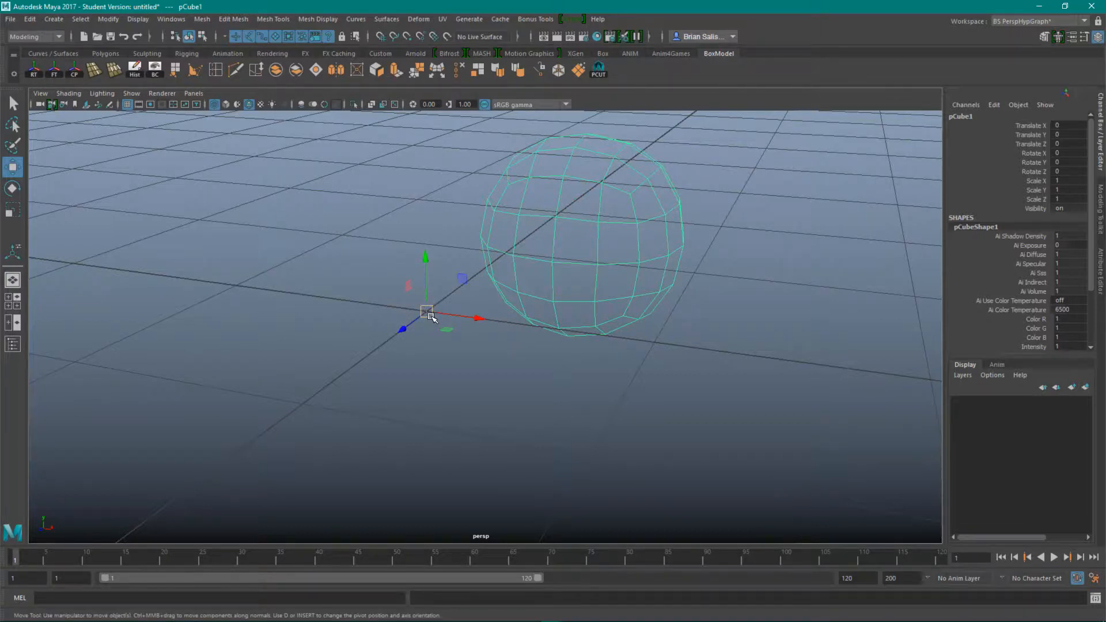
pyautogui.click(73, 70)
pyautogui.scroll(-3, 1006, 305)
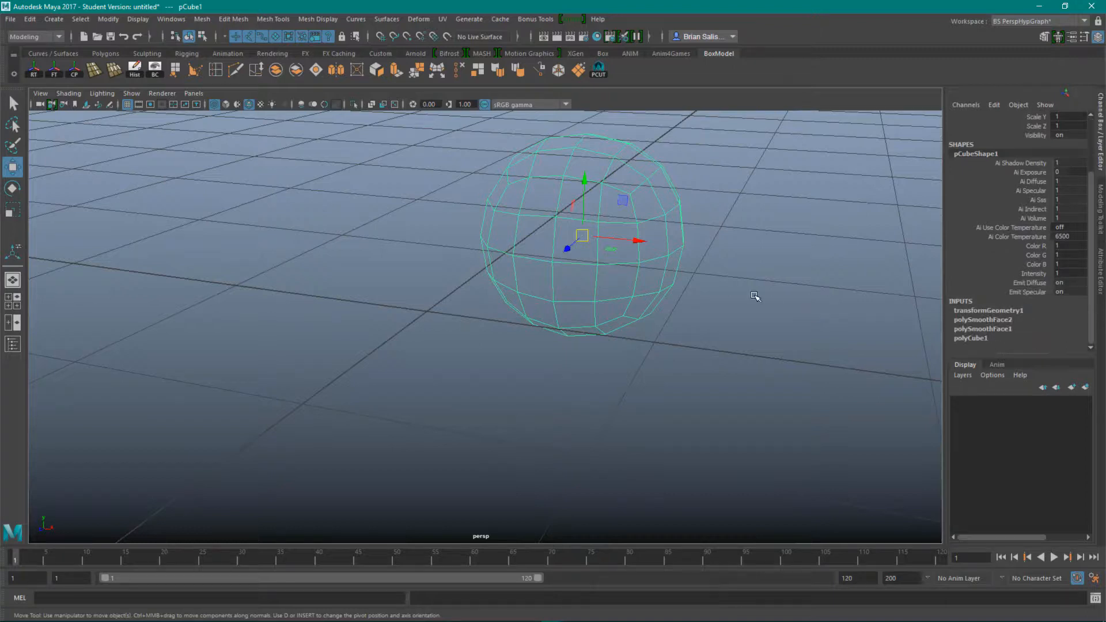
# Pull a vertex on the smoothed cube's upper side outward freehand in vertex mode and return to object mode
pyautogui.moveTo(618, 183)
pyautogui.mouseDown(button='right')
pyautogui.moveTo(637, 192)
pyautogui.moveTo(623, 171)
pyautogui.mouseUp(button='right')
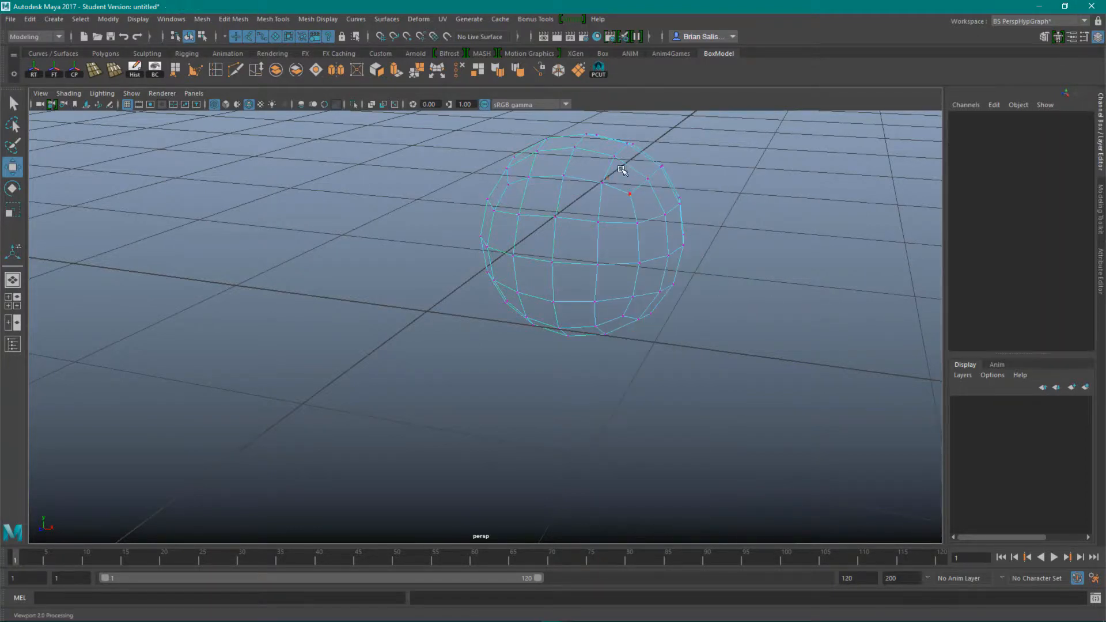
pyautogui.click(652, 182)
pyautogui.moveTo(654, 184); pyautogui.dragTo(664, 174)
pyautogui.click(569, 212)
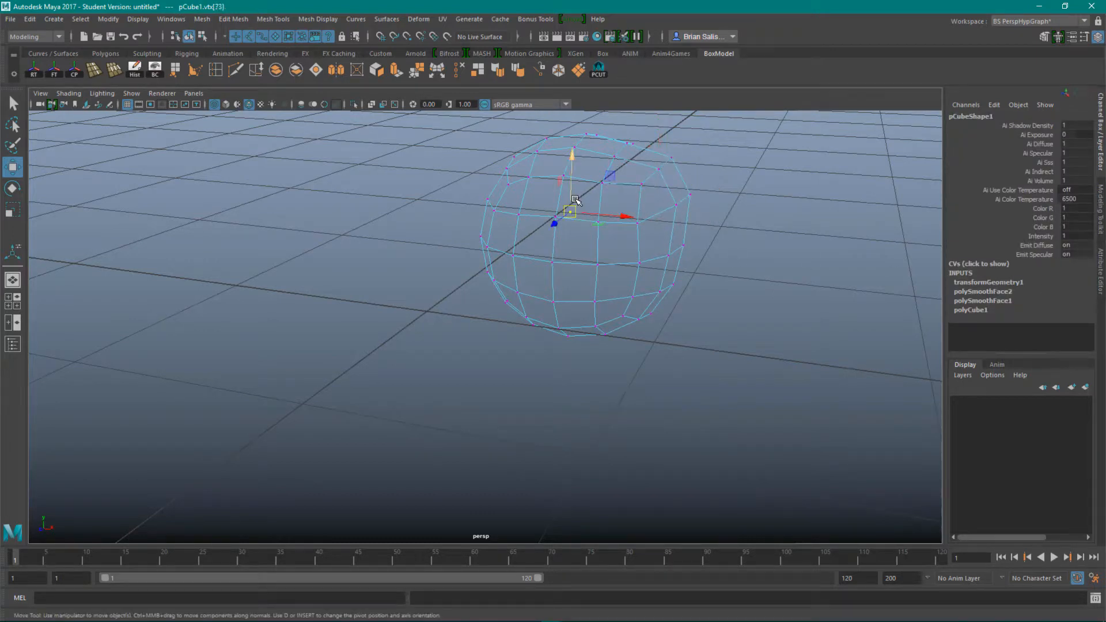
pyautogui.moveTo(573, 198); pyautogui.dragTo(694, 173, button='right')
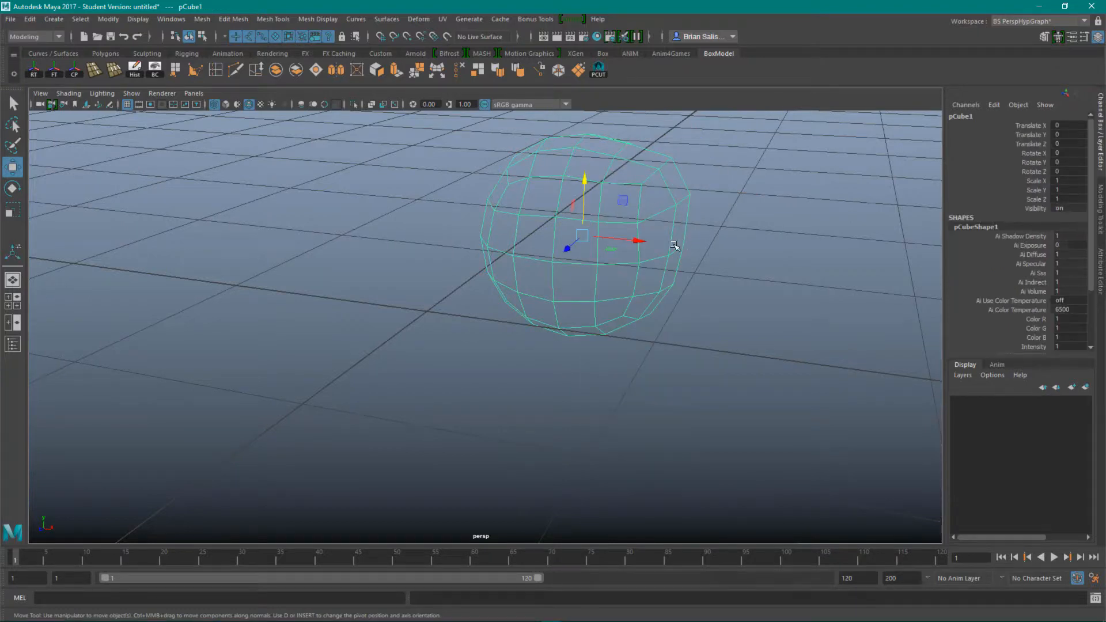
# Show the perspective view shaded and apply Extrude to all faces of the selected mesh
pyautogui.press('5')
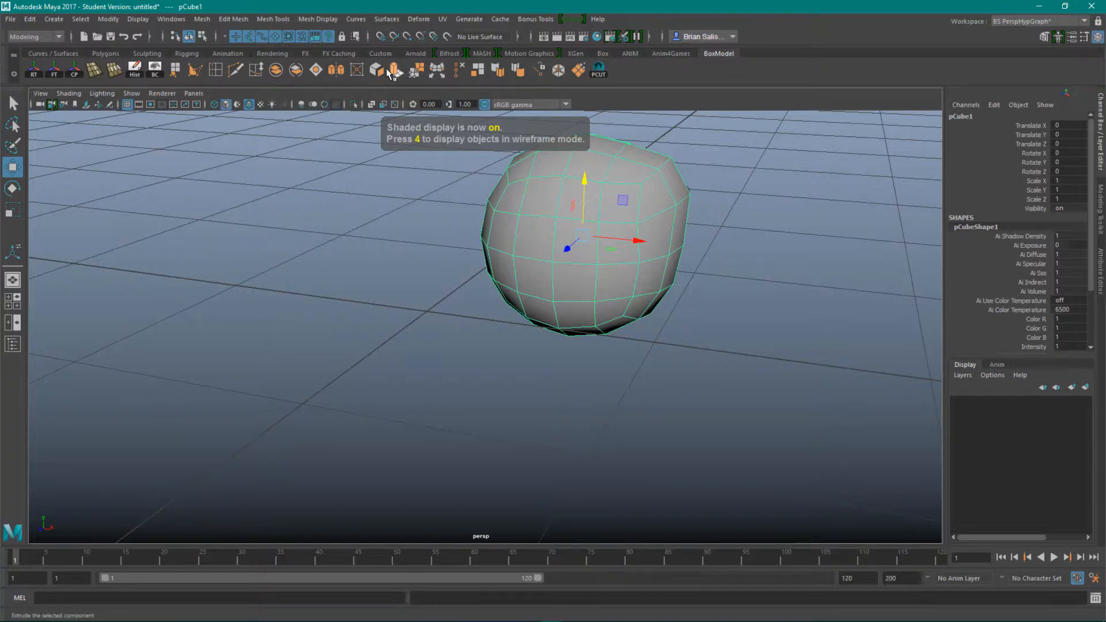
pyautogui.hotkey('ctrl', 'e')
pyautogui.rightClick(548, 195)
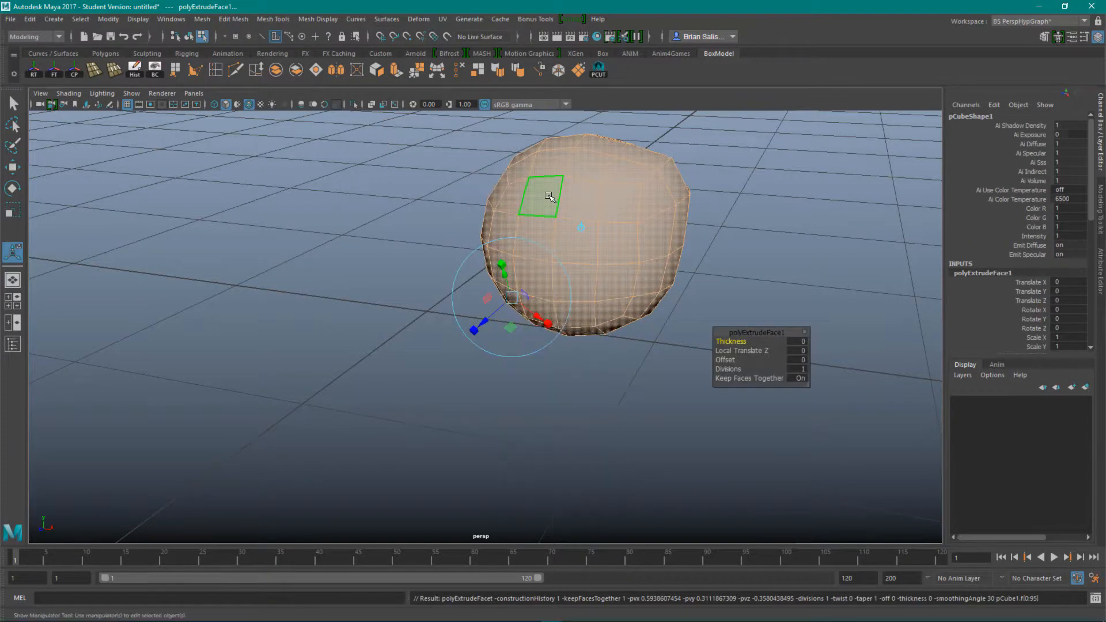
# Extrude a single face on the mesh's upper front outward freehand into a block and return to object mode
pyautogui.click(546, 198)
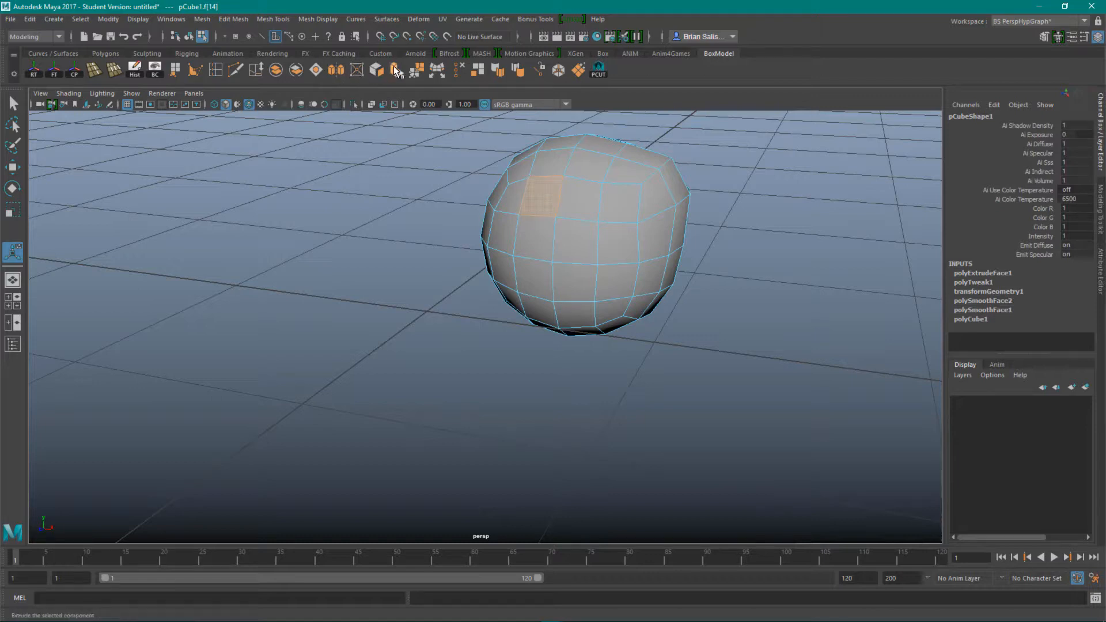
pyautogui.hotkey('ctrl', 'e')
pyautogui.moveTo(524, 183); pyautogui.dragTo(499, 164)
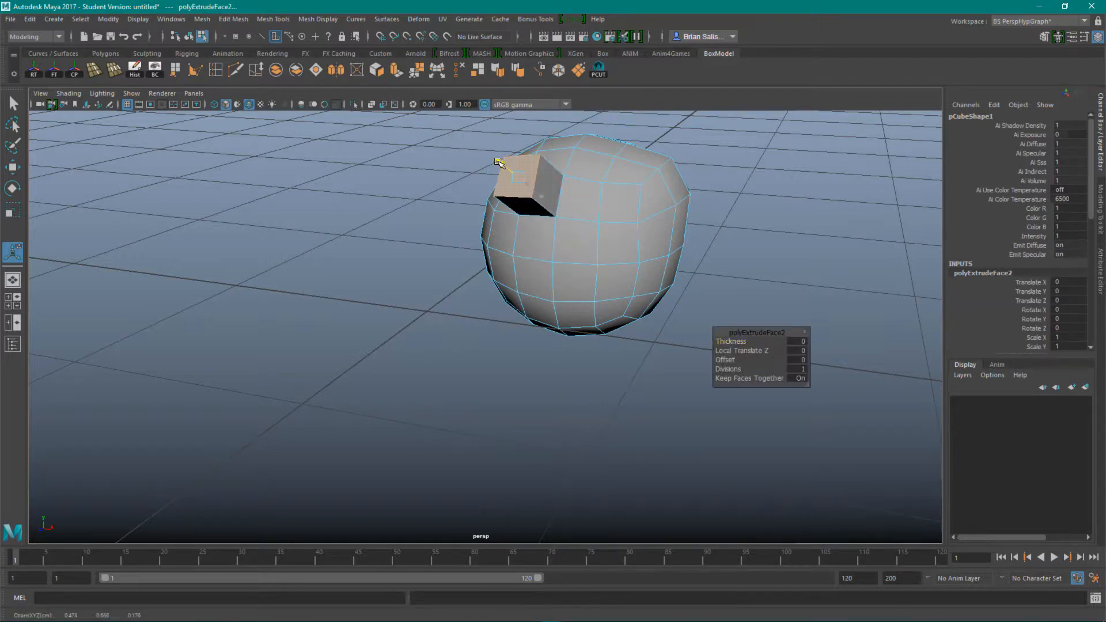
pyautogui.click(491, 329)
pyautogui.moveTo(624, 236); pyautogui.dragTo(691, 217, button='right')
# Review the mesh's construction history inputs and delete them with the Hist shelf command
pyautogui.scroll(-3, 961, 272)
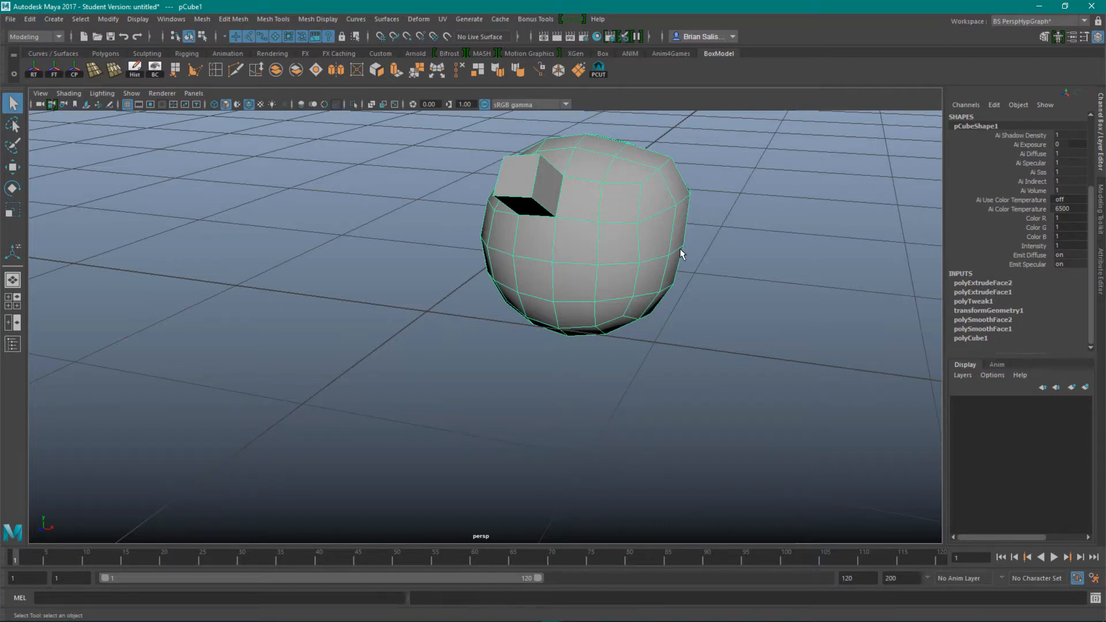
pyautogui.click(136, 68)
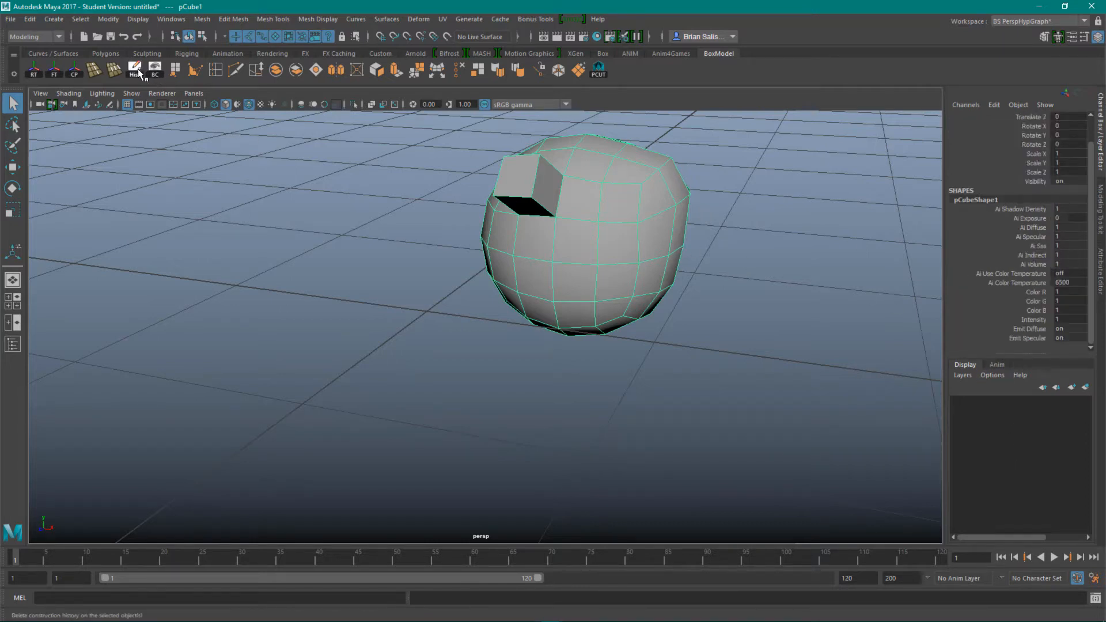
pyautogui.scroll(3, 984, 288)
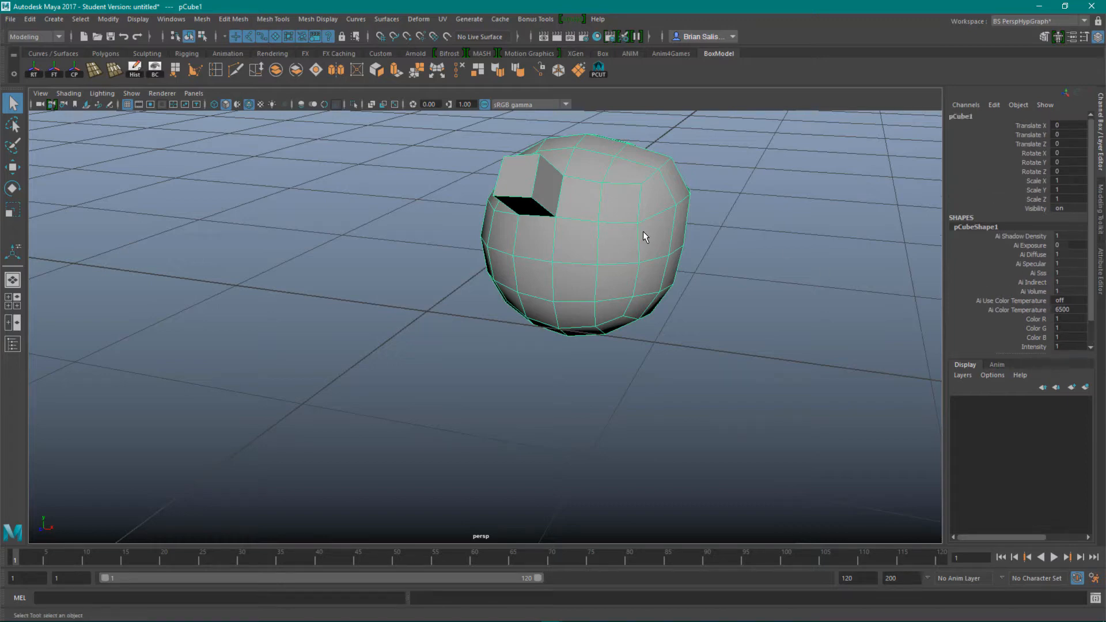
pyautogui.keyDown('alt'); pyautogui.moveTo(632, 245); pyautogui.dragTo(541, 316); pyautogui.keyUp('alt')
pyautogui.keyDown('alt'); pyautogui.moveTo(541, 315); pyautogui.dragTo(576, 313, button='middle'); pyautogui.keyUp('alt')
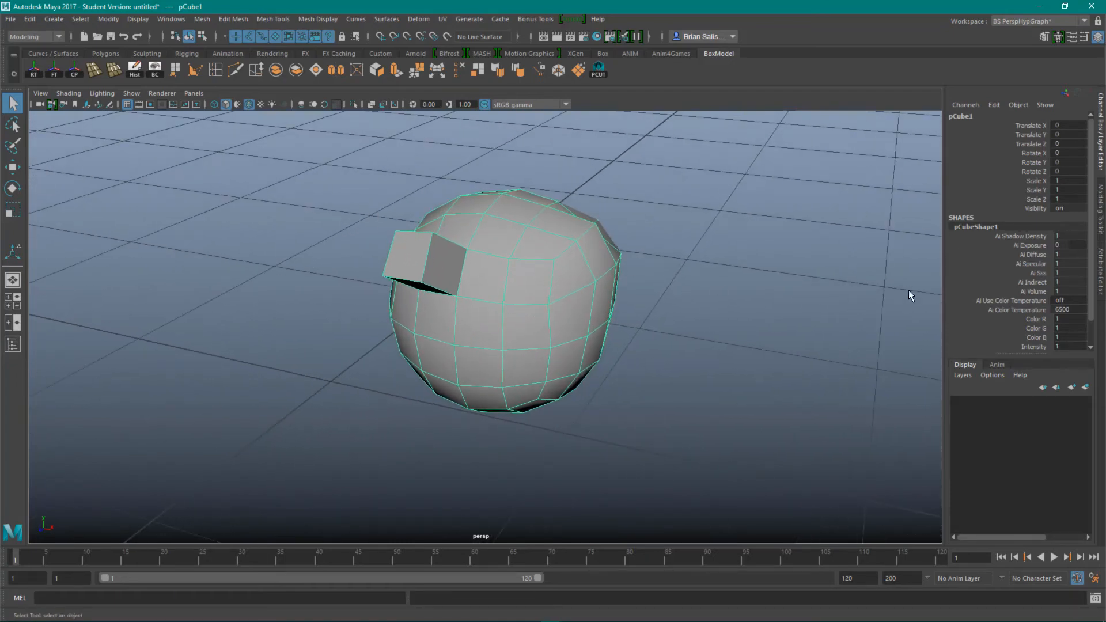
pyautogui.keyDown('alt'); pyautogui.moveTo(659, 269); pyautogui.dragTo(634, 261); pyautogui.keyUp('alt')
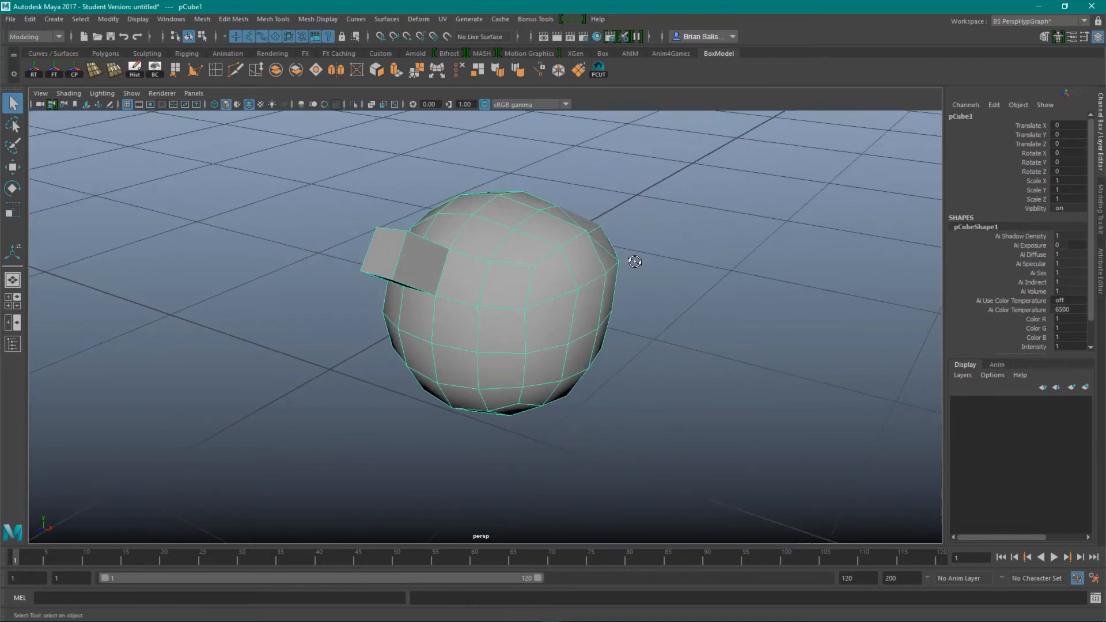